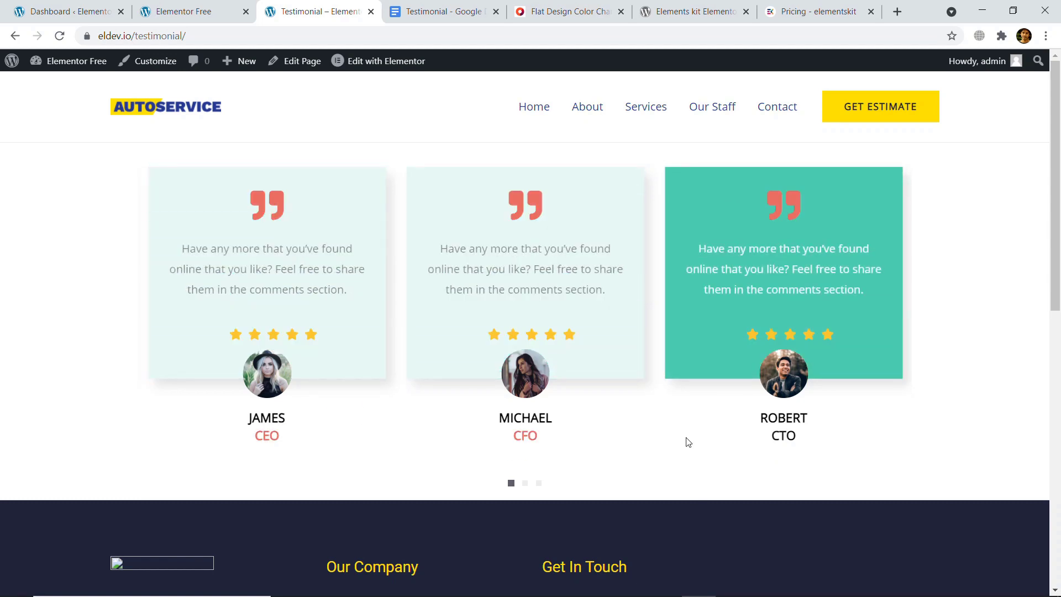
- Page the testimonial carousel through its second and last card sets, then back to the first
{"action": "left_click", "coordinate": [525, 486]}
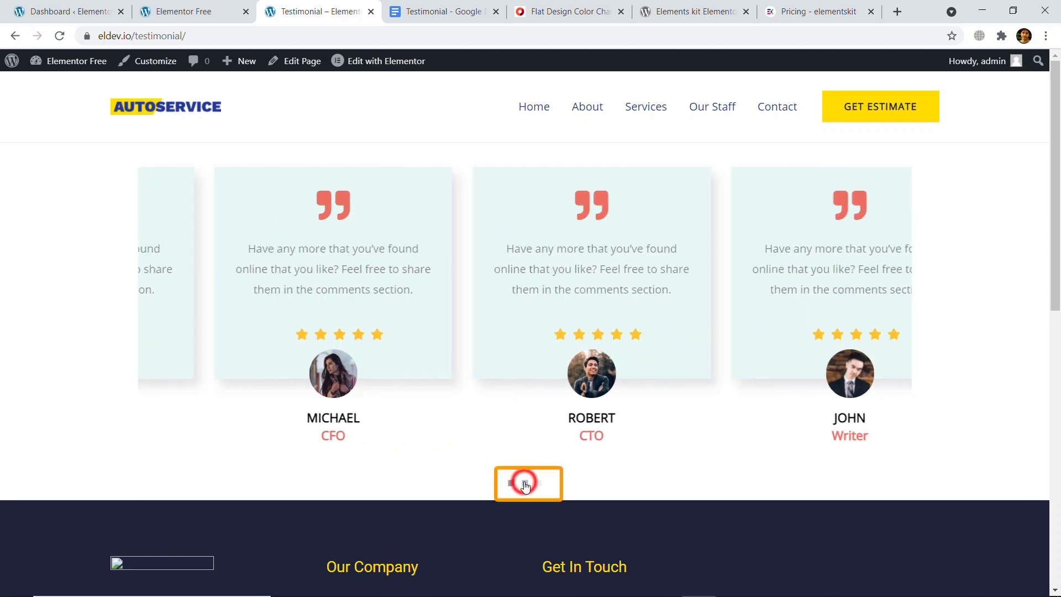
{"action": "left_click", "coordinate": [539, 485]}
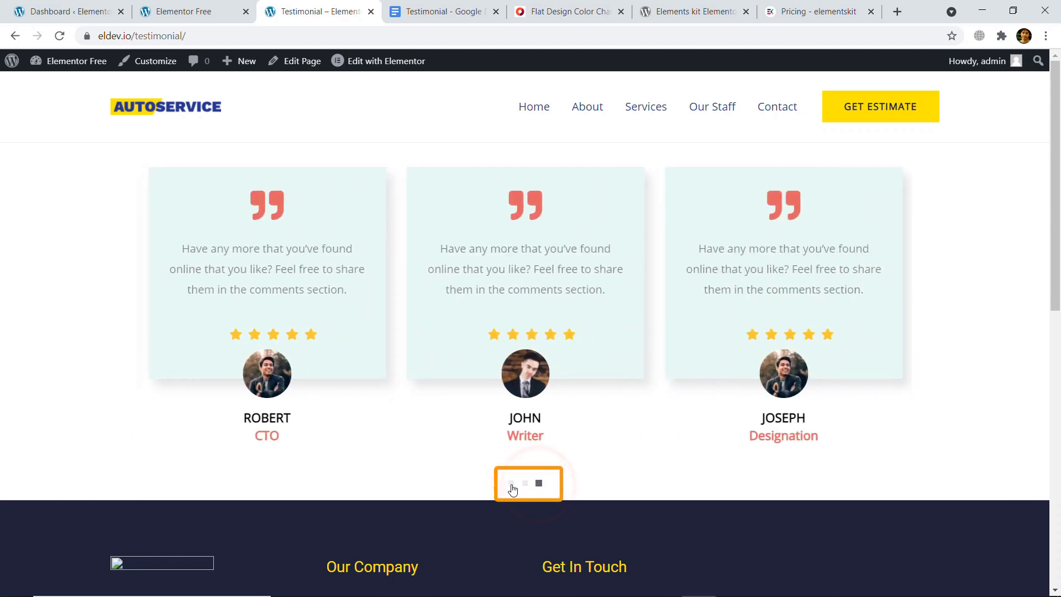
{"action": "left_click", "coordinate": [510, 485]}
- Slide the testimonial carousel to its middle set of cards
{"action": "left_click", "coordinate": [525, 485]}
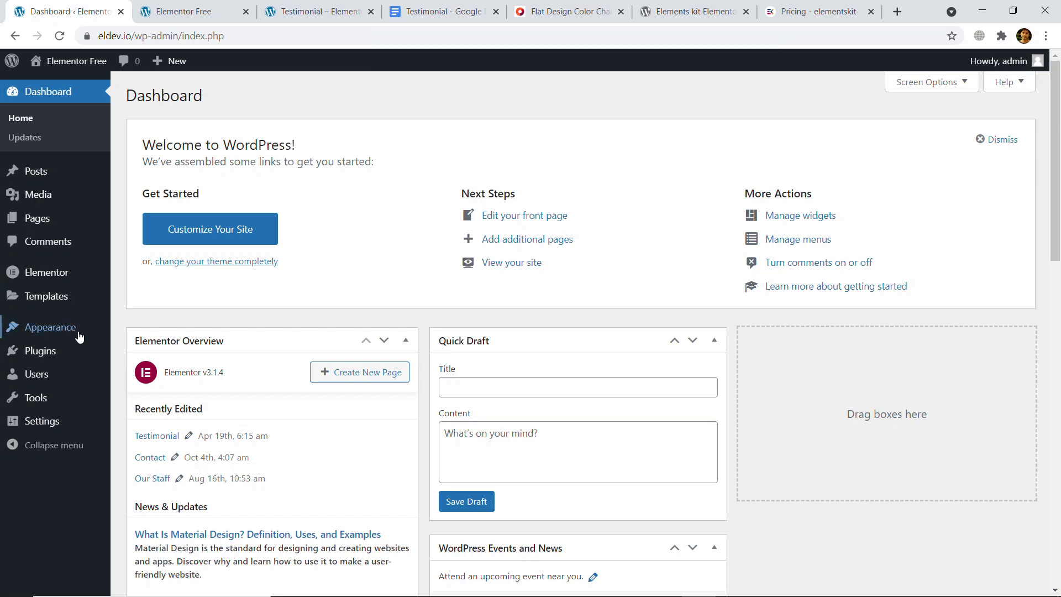
- Search the plugin directory for 'elements kit', then install and activate ElementsKit Lite
{"action": "mouse_move", "coordinate": [50, 353]}
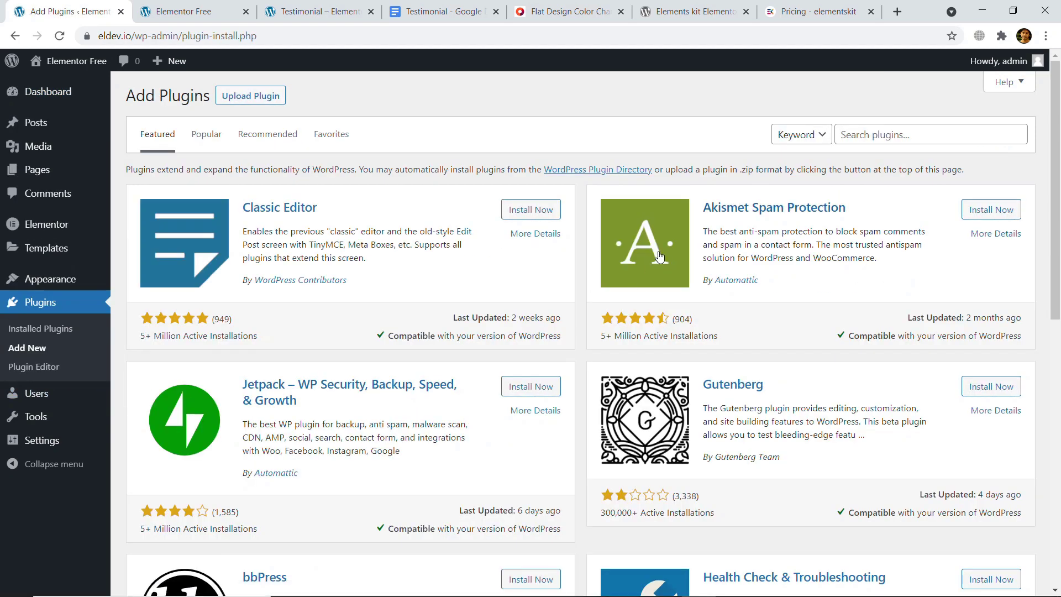
{"action": "left_click", "coordinate": [862, 135]}
{"action": "type", "text": "elements ki"}
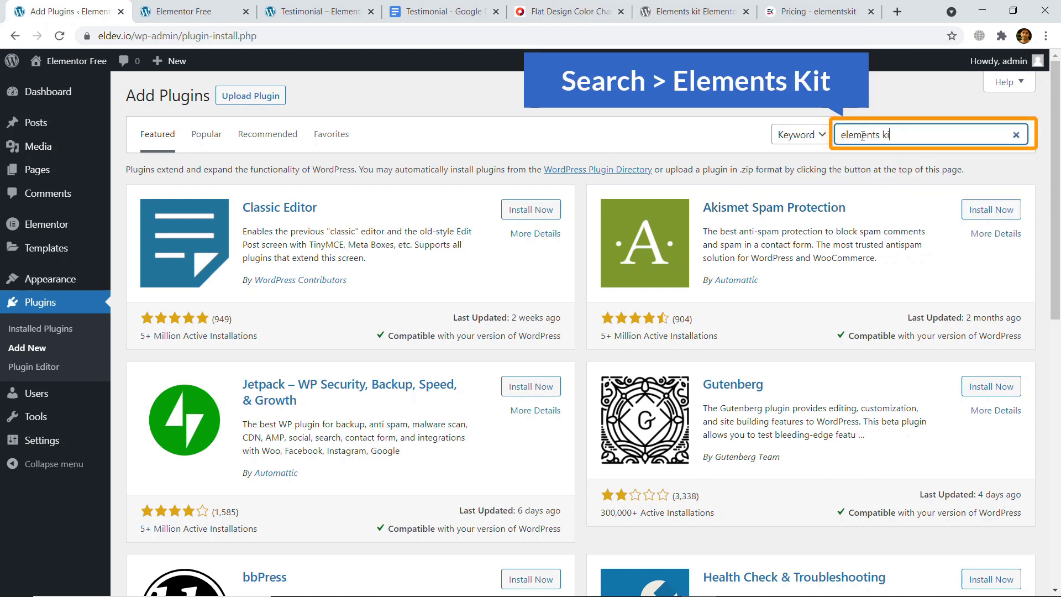
{"action": "type", "text": "t"}
{"action": "key", "text": "Return"}
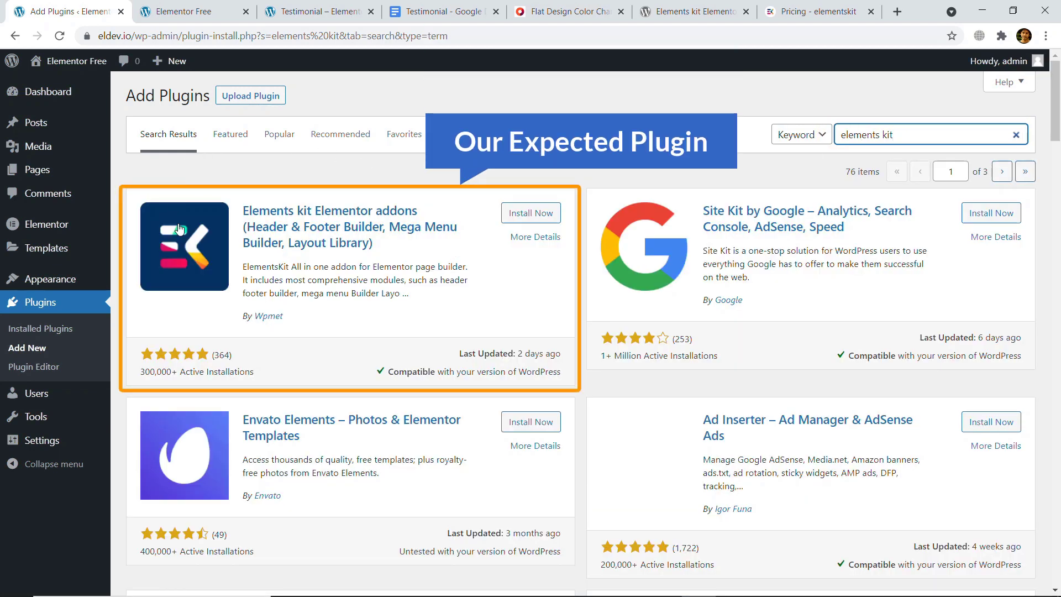
{"action": "left_click", "coordinate": [529, 213]}
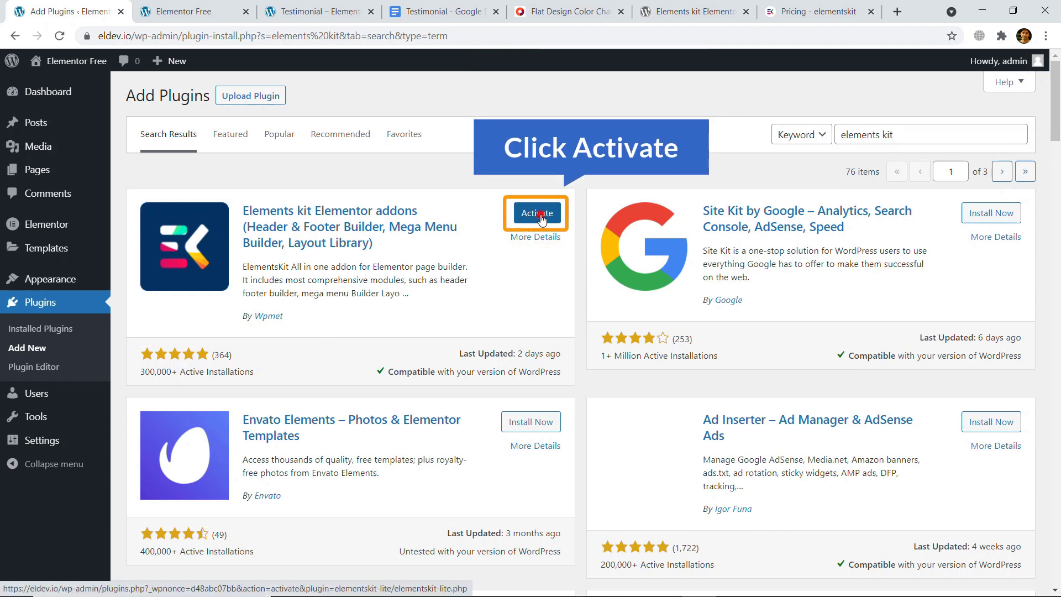
{"action": "left_click", "coordinate": [540, 217]}
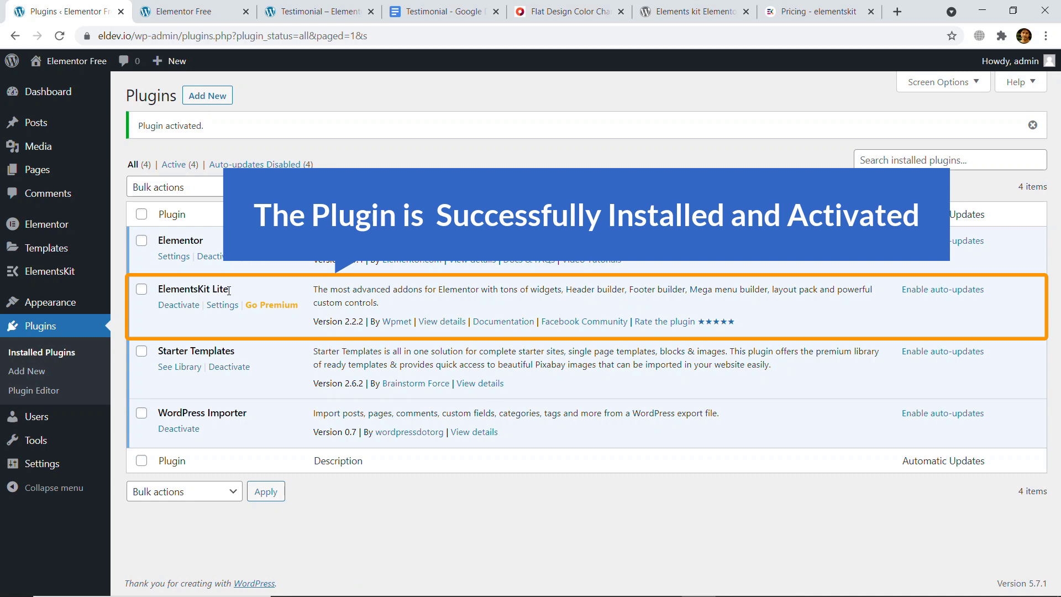
- Highlight the ElementsKit Lite plugin name and open the ElementsKit settings dashboard
{"action": "left_click_drag", "start_coordinate": [228, 290], "coordinate": [159, 291]}
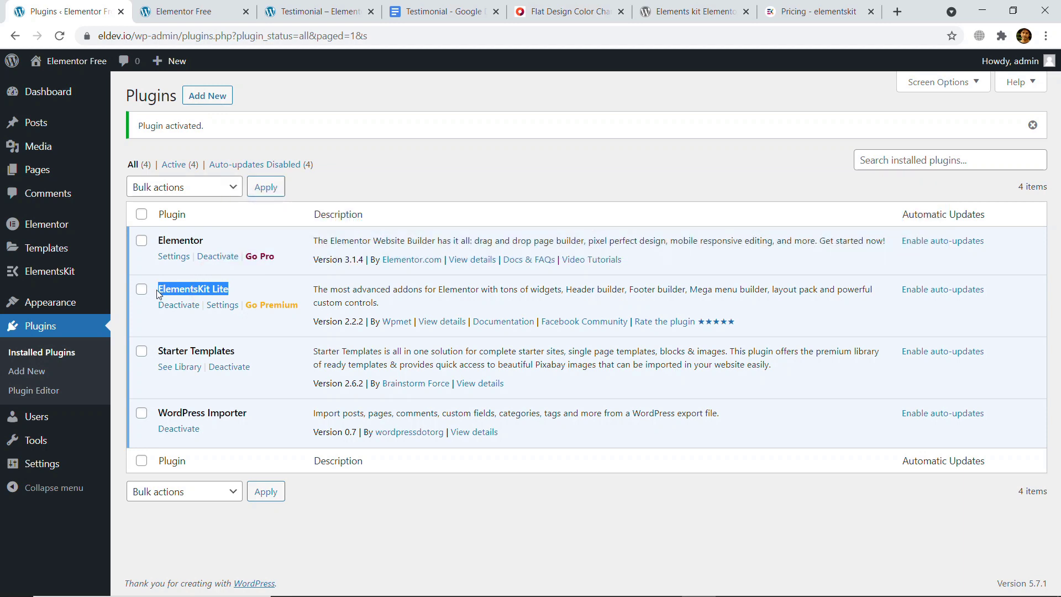
{"action": "mouse_move", "coordinate": [56, 270]}
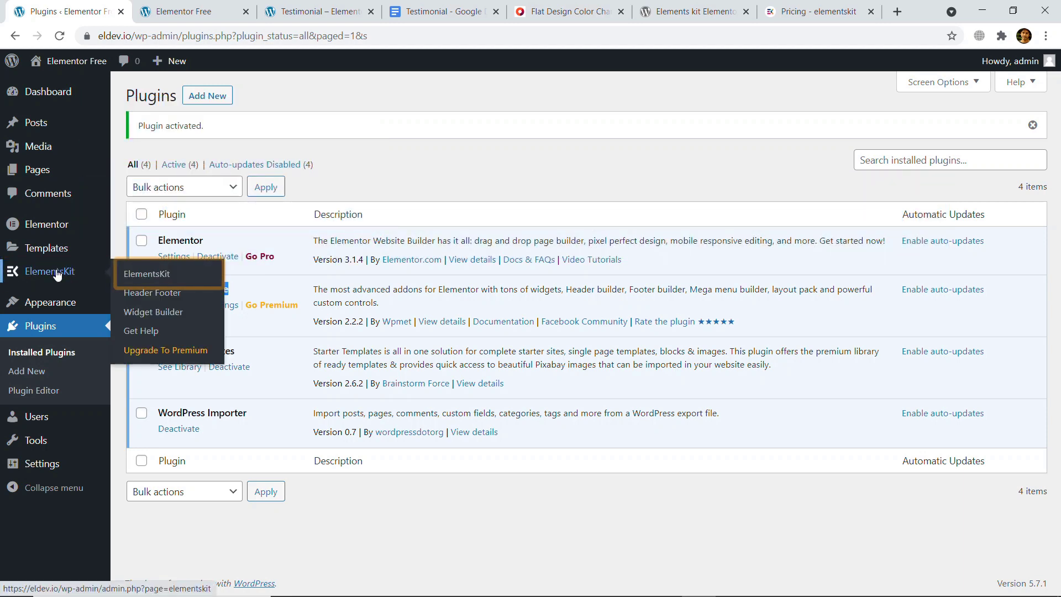
{"action": "left_click", "coordinate": [144, 274]}
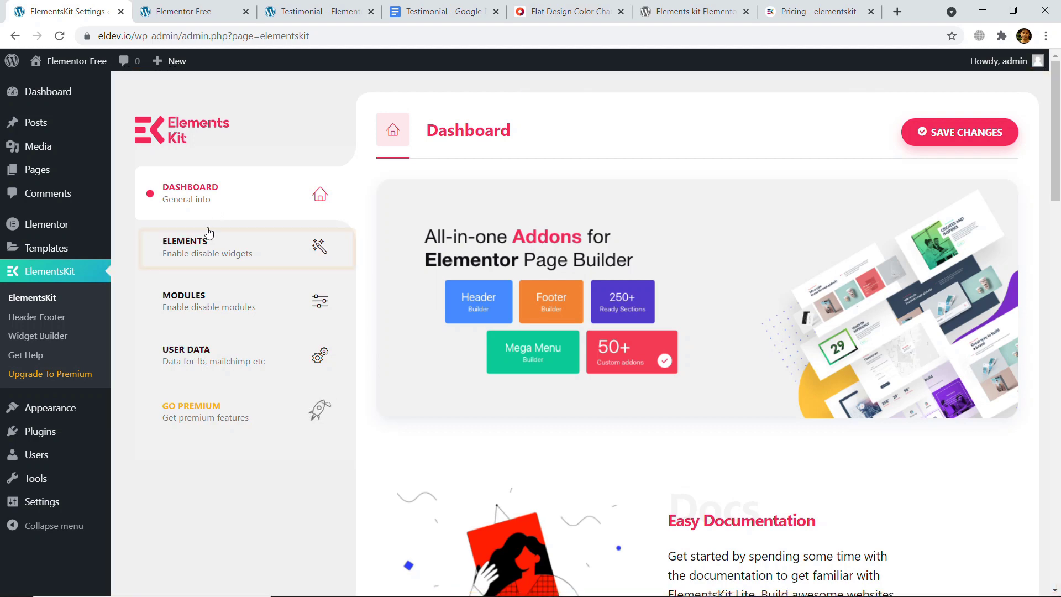
- Show the ElementsKit Elements list, toggling Enable All and Accordion off and back on
{"action": "left_click", "coordinate": [193, 252]}
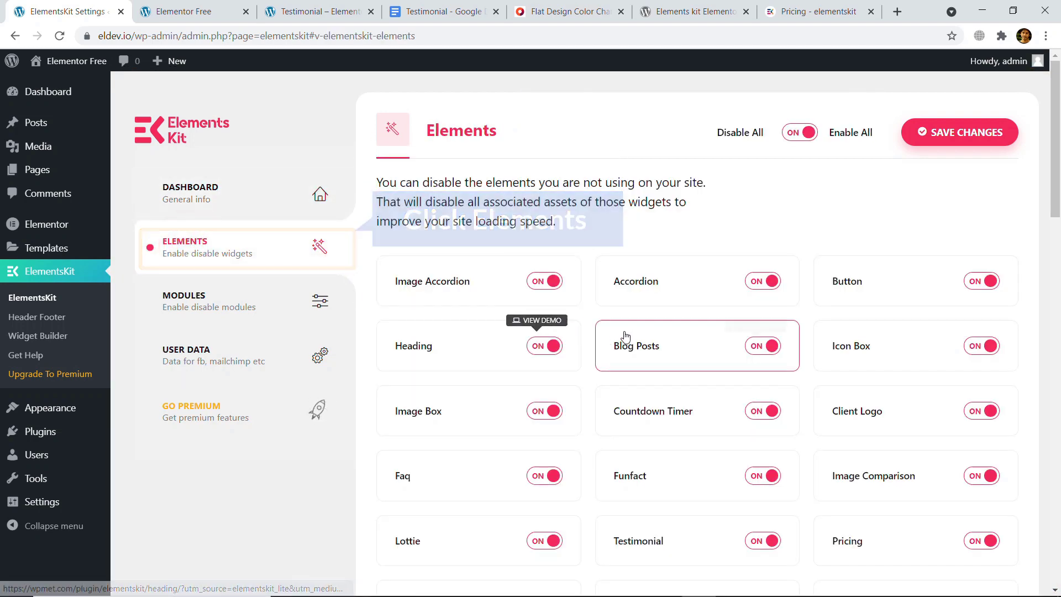
{"action": "scroll", "coordinate": [701, 343], "scroll_direction": "down", "scroll_amount": 2}
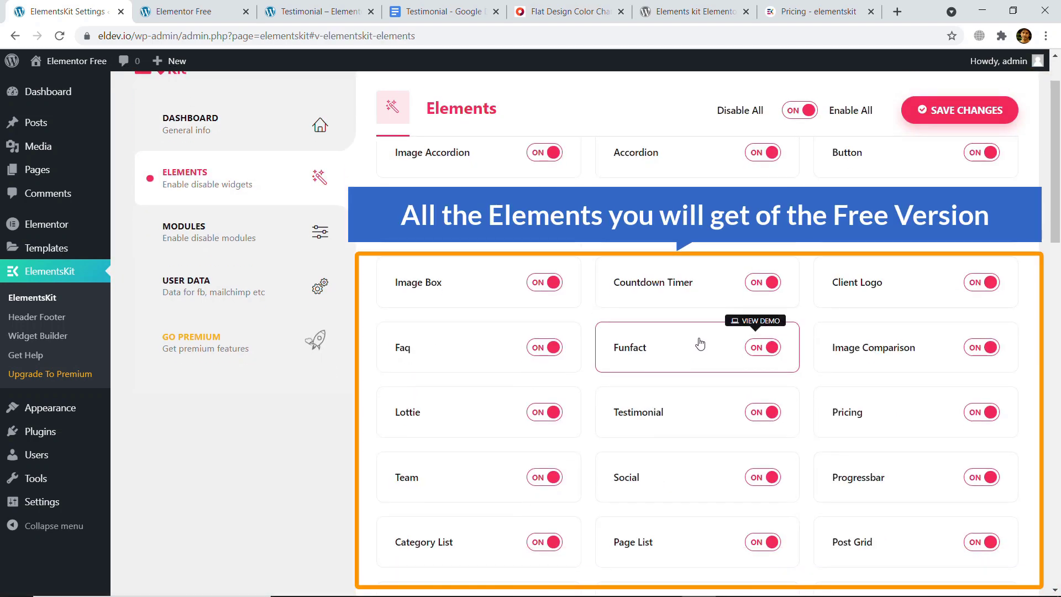
{"action": "scroll", "coordinate": [769, 265], "scroll_direction": "up", "scroll_amount": 3}
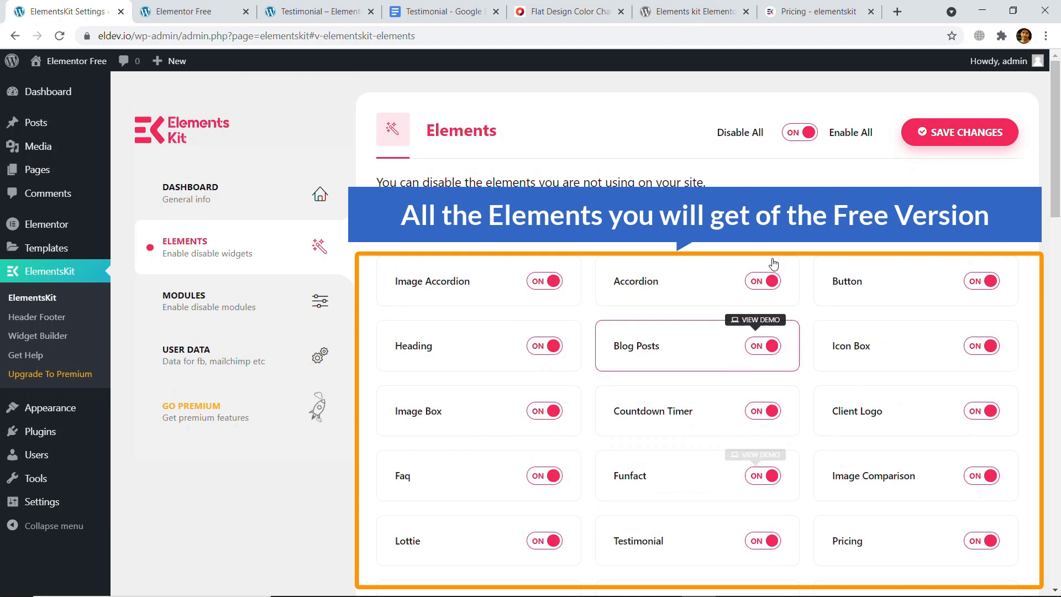
{"action": "left_click", "coordinate": [838, 138]}
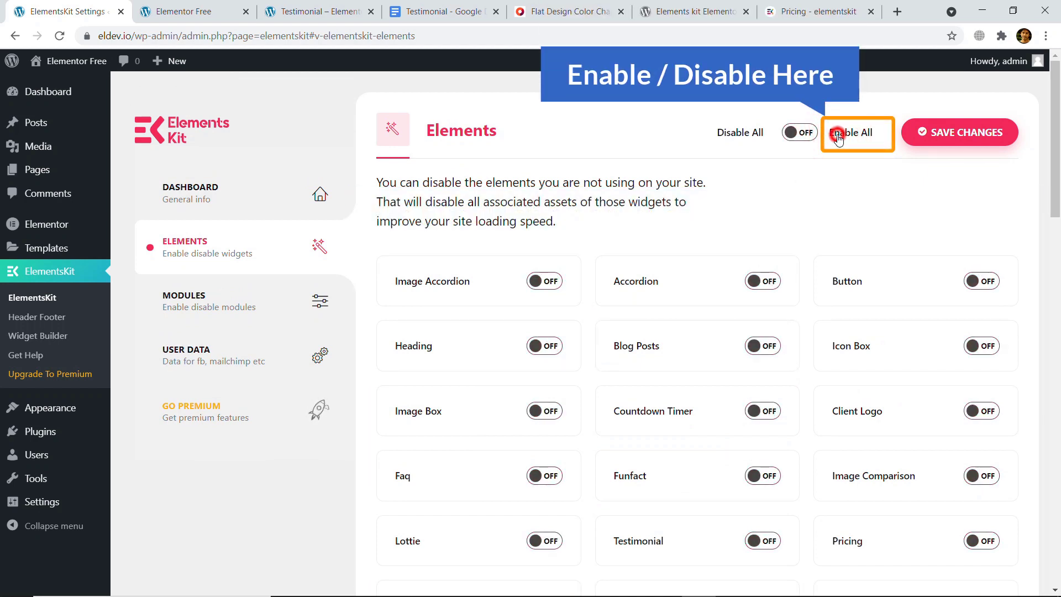
{"action": "left_click", "coordinate": [838, 138]}
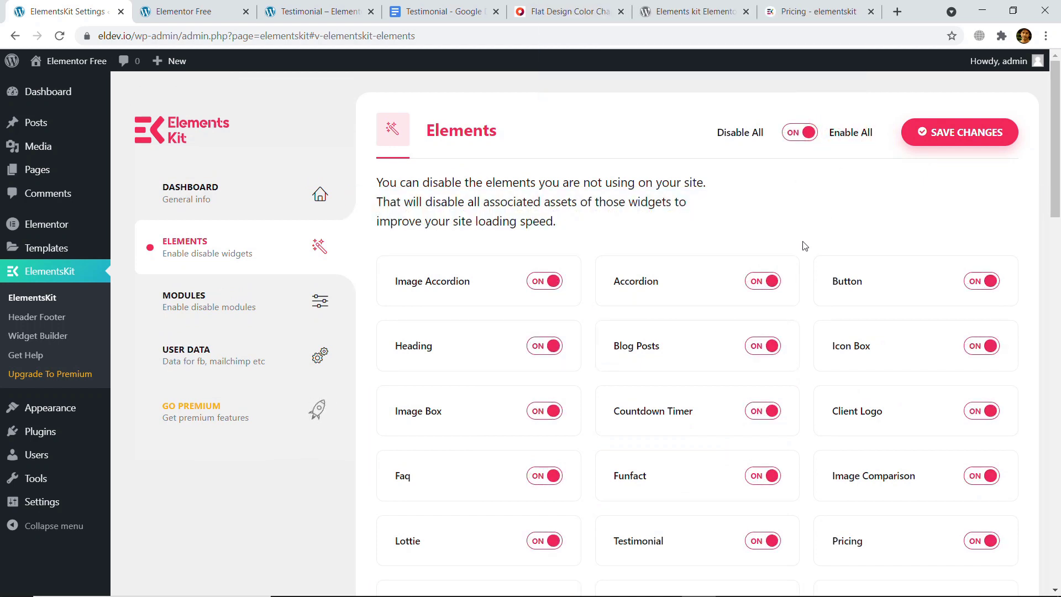
{"action": "left_click", "coordinate": [745, 284]}
{"action": "left_click", "coordinate": [772, 286]}
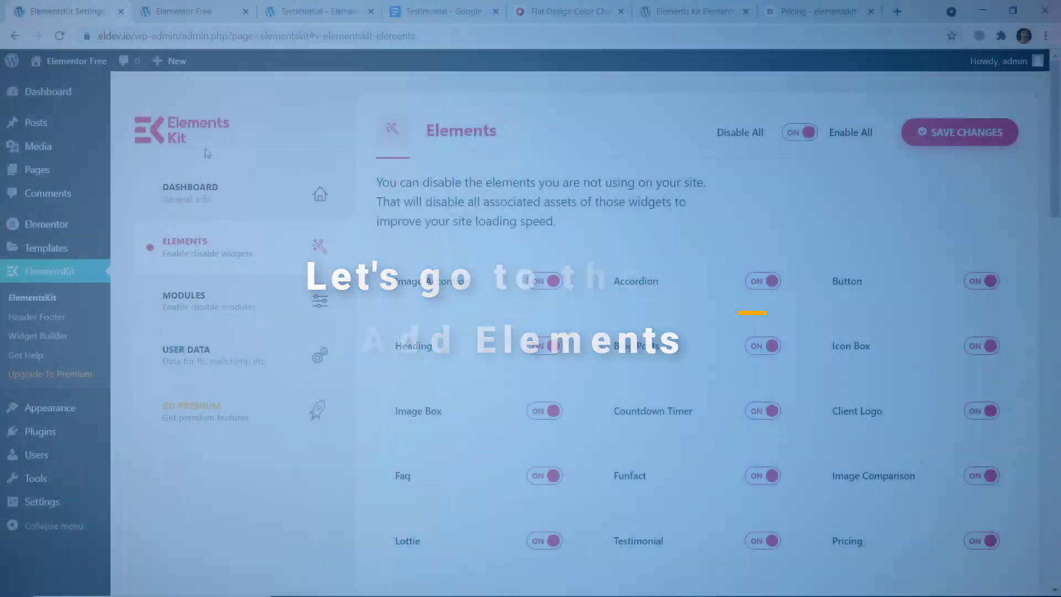
- Open All Pages after glancing at the live testimonial and home page tabs
{"action": "mouse_move", "coordinate": [35, 168]}
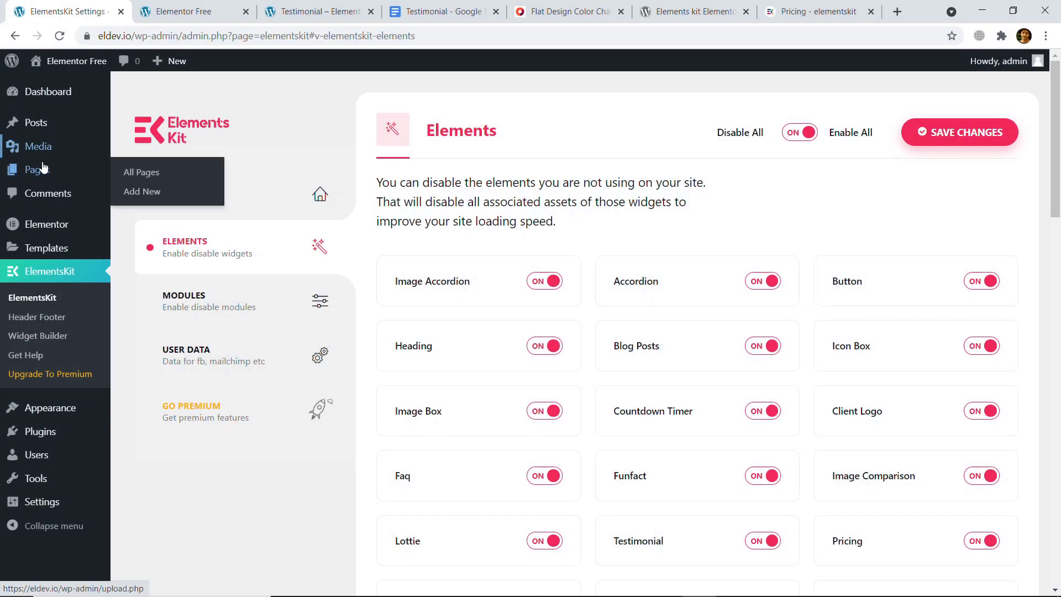
{"action": "left_click", "coordinate": [138, 174]}
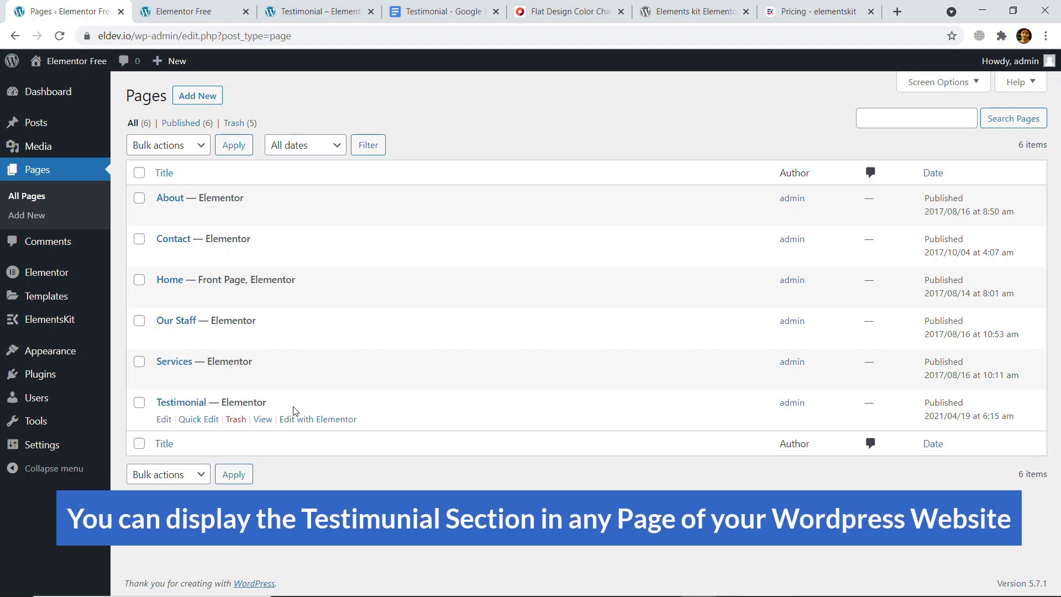
{"action": "left_click", "coordinate": [339, 9]}
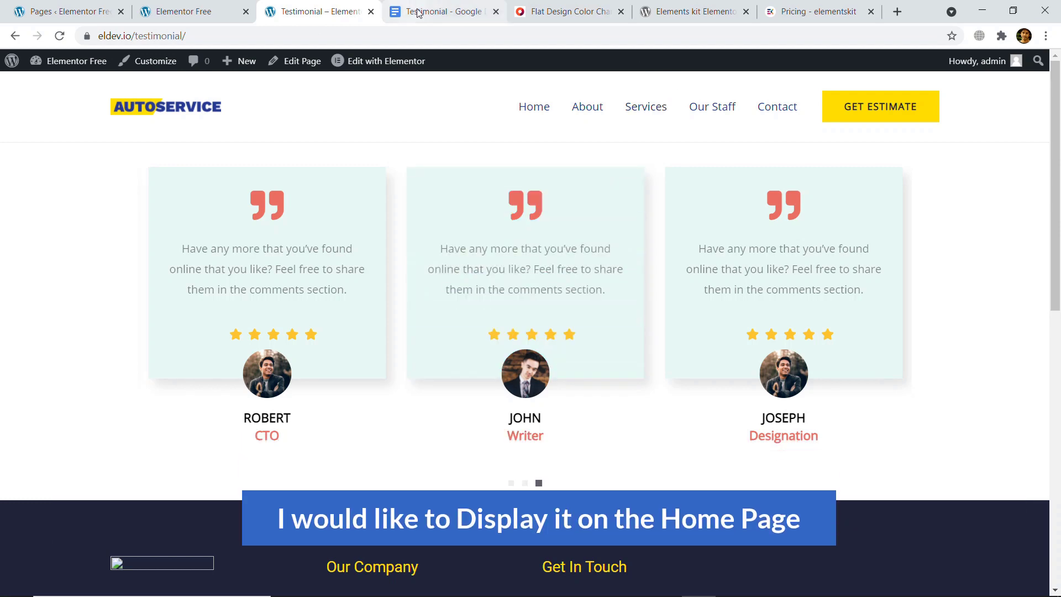
{"action": "left_click", "coordinate": [164, 7]}
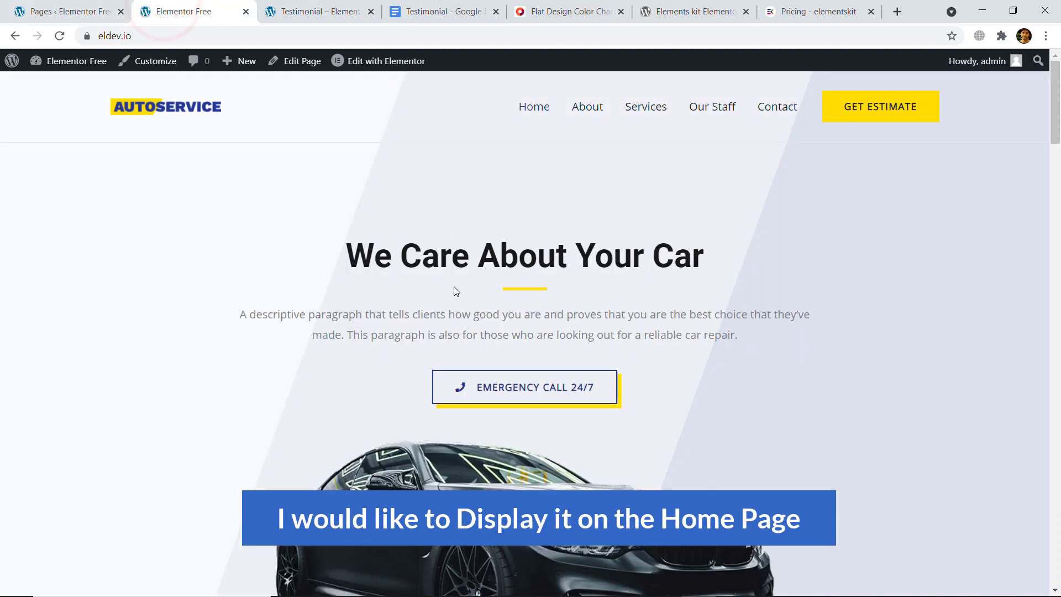
{"action": "key", "text": "ctrl+shift+Tab"}
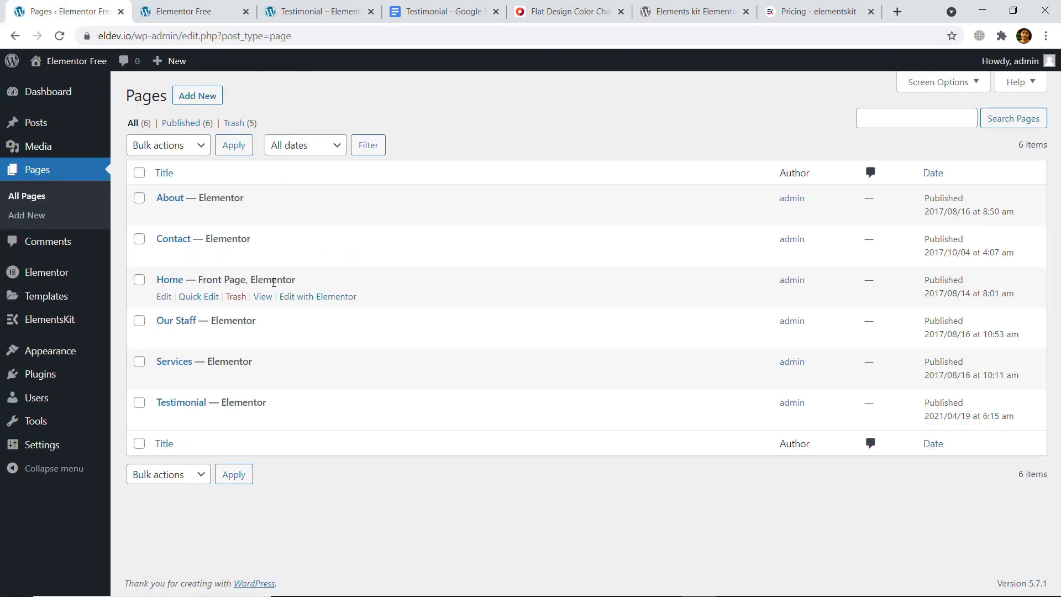
- Open the Home page's 'Edit with Elementor' link in a new tab and switch to it
{"action": "right_click", "coordinate": [307, 301]}
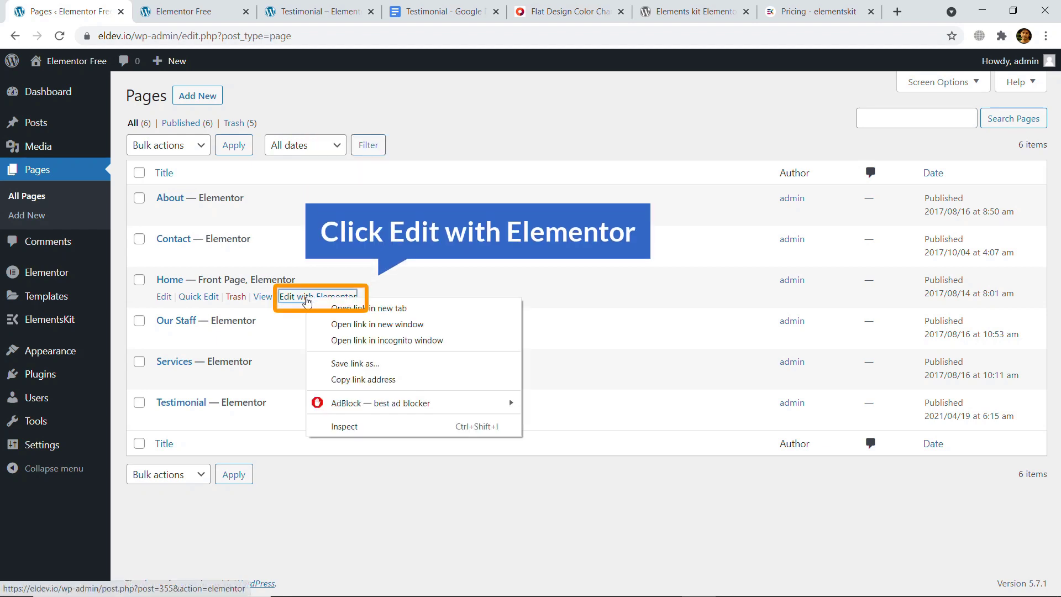
{"action": "left_click", "coordinate": [318, 309]}
{"action": "left_click", "coordinate": [169, 12]}
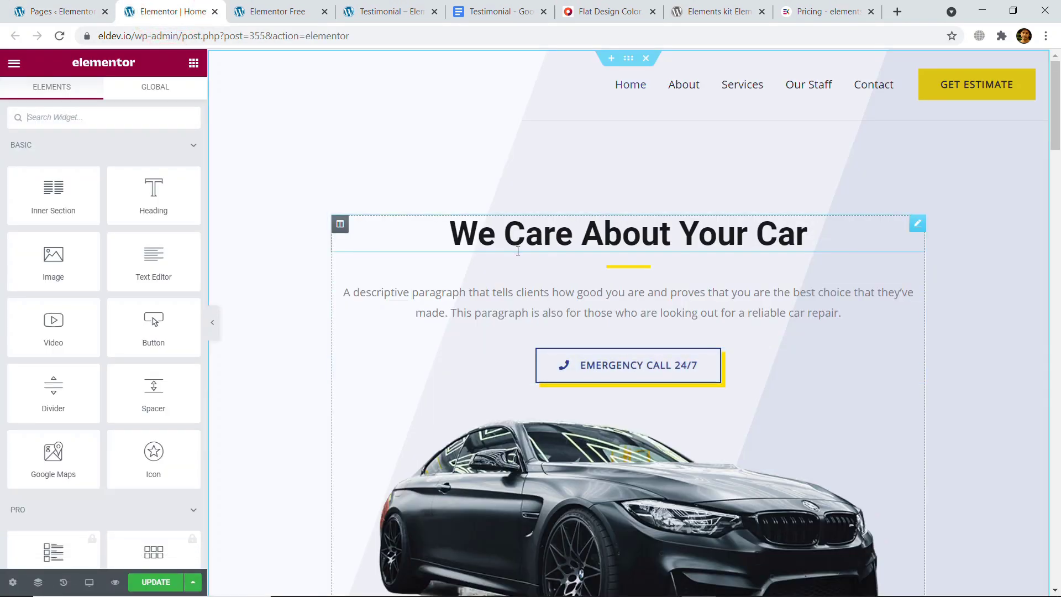
- Insert a new single-column section above the What We Do section
{"action": "scroll", "coordinate": [518, 252], "scroll_direction": "down", "scroll_amount": 10}
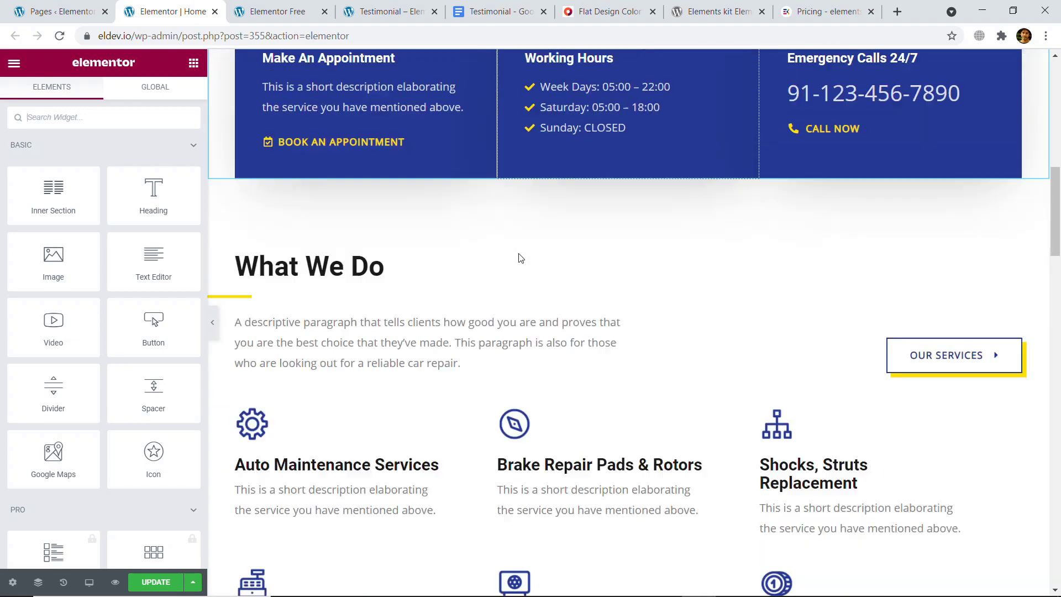
{"action": "scroll", "coordinate": [613, 221], "scroll_direction": "up", "scroll_amount": 1}
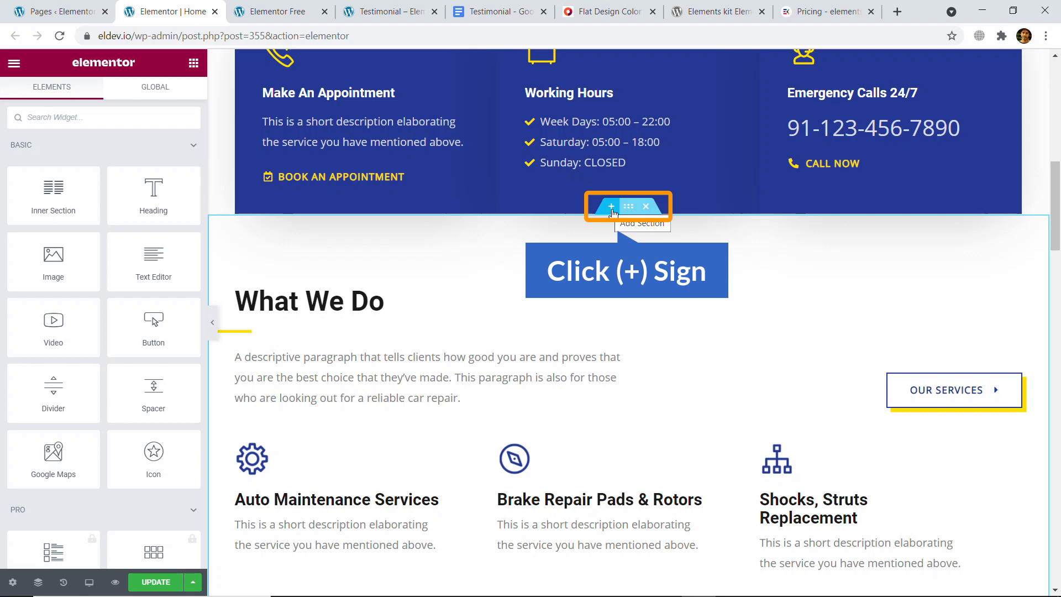
{"action": "left_click", "coordinate": [612, 209]}
{"action": "left_click", "coordinate": [611, 208]}
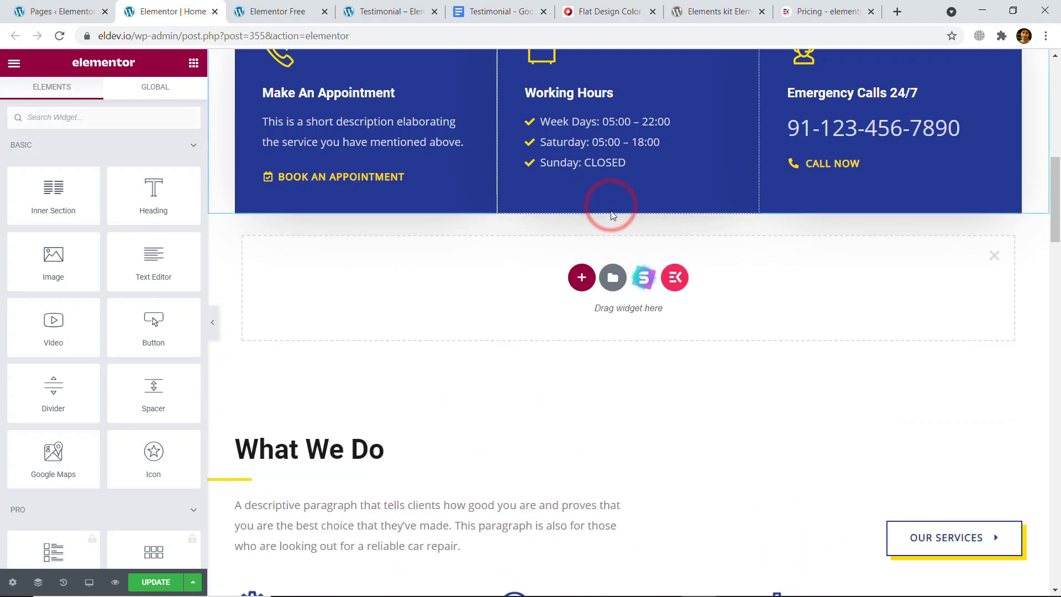
{"action": "left_click", "coordinate": [581, 278]}
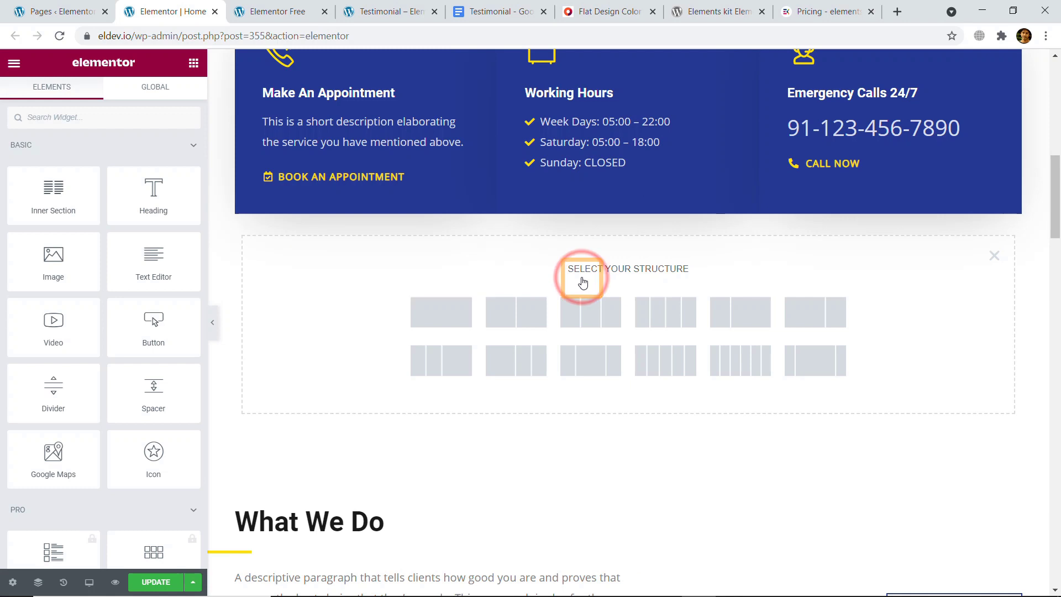
{"action": "left_click", "coordinate": [445, 320]}
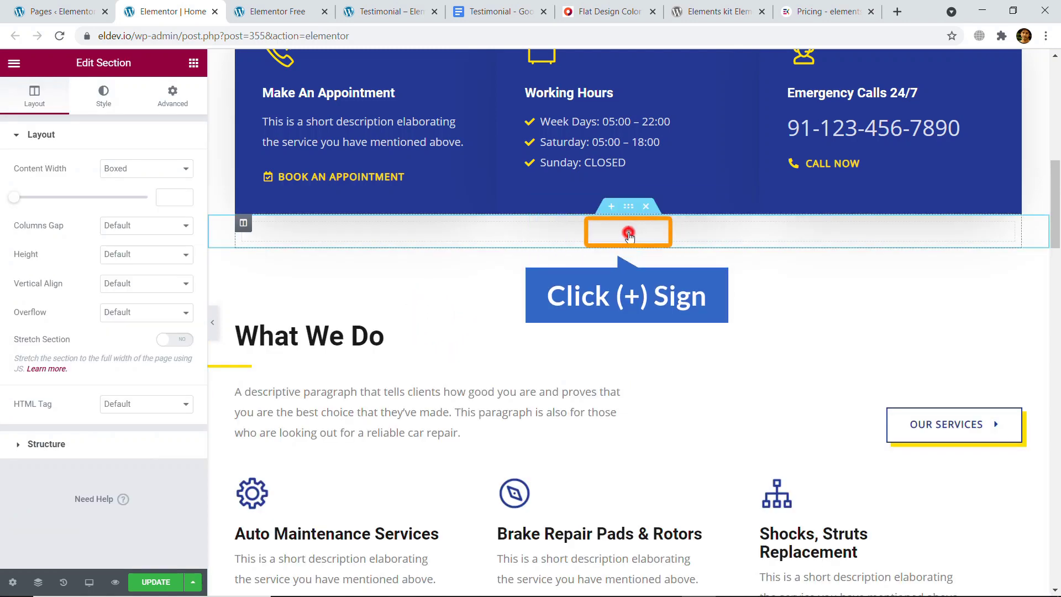
- Open the widget panel for the empty section and search widgets for 'tes'
{"action": "left_click", "coordinate": [629, 235]}
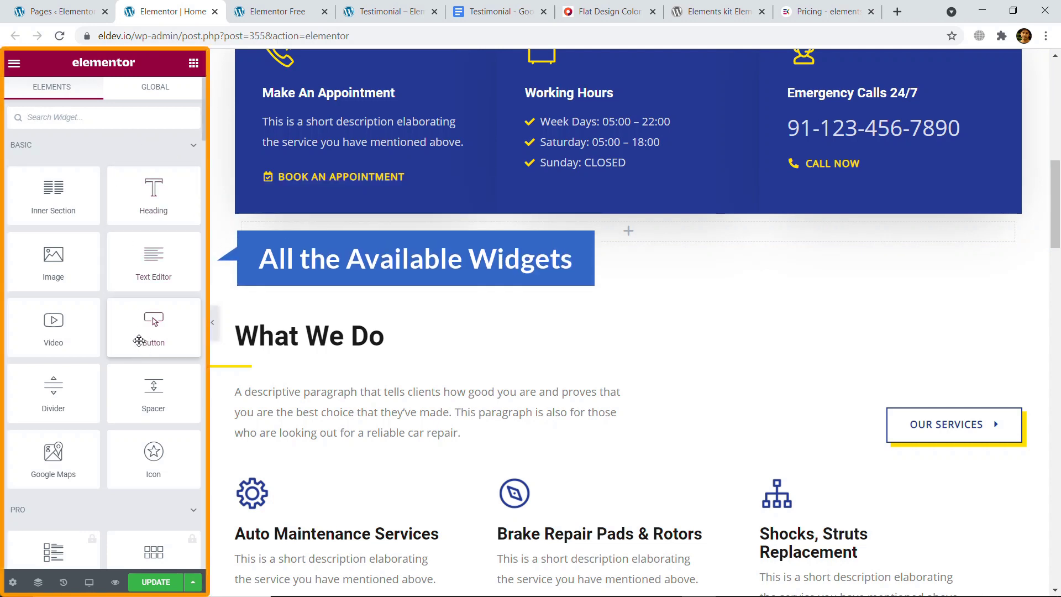
{"action": "scroll", "coordinate": [164, 222], "scroll_direction": "down", "scroll_amount": 10}
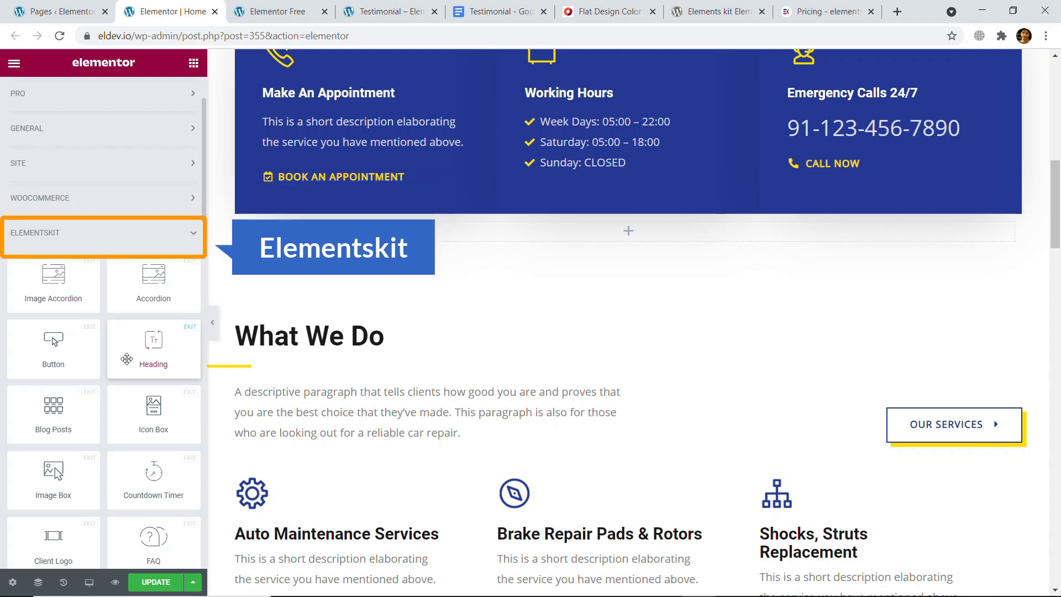
{"action": "scroll", "coordinate": [96, 264], "scroll_direction": "up", "scroll_amount": 2}
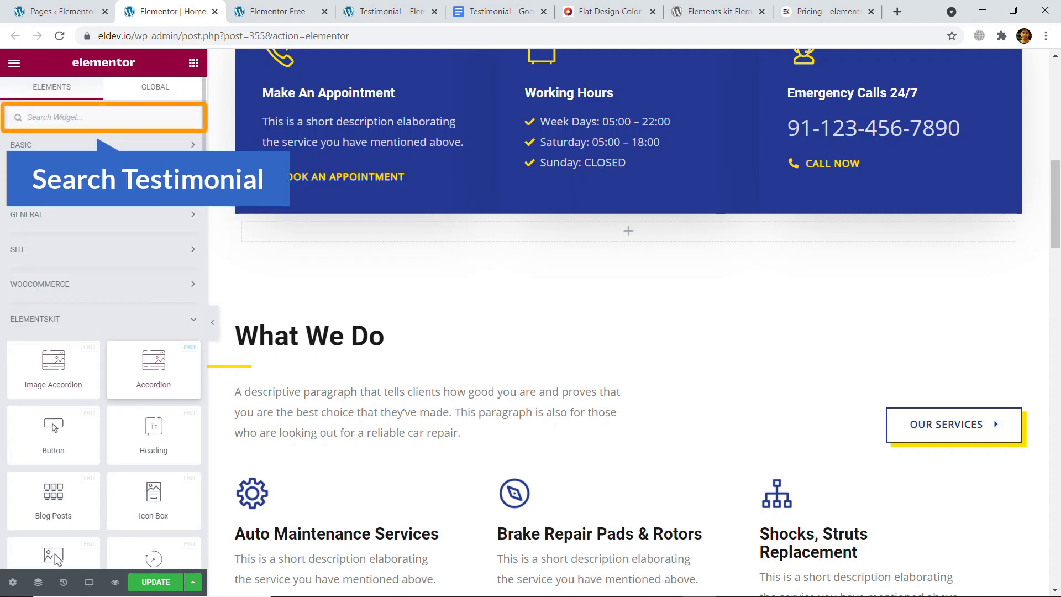
{"action": "left_click", "coordinate": [95, 118]}
{"action": "type", "text": "testi"}
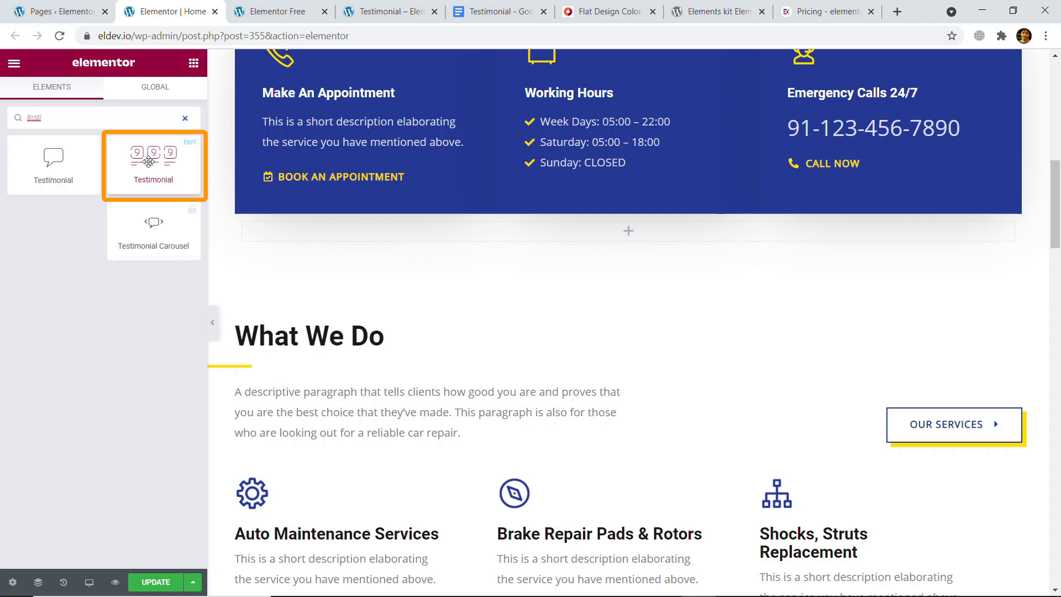
- Drop the ElementsKit Testimonial widget into the new section and apply the fourth, centred card layout
{"action": "left_click_drag", "start_coordinate": [150, 163], "coordinate": [603, 239]}
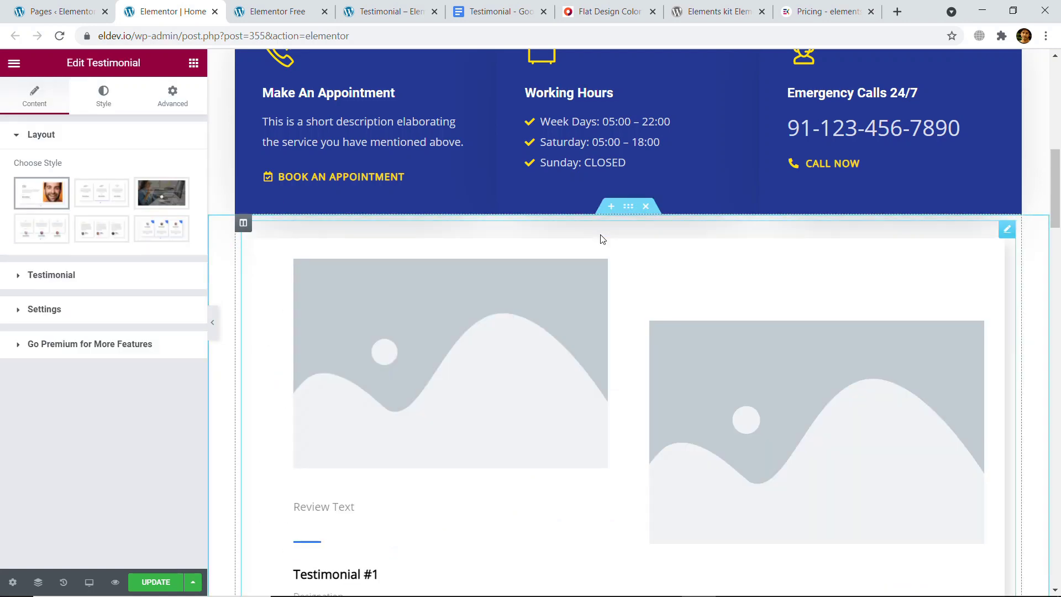
{"action": "scroll", "coordinate": [670, 410], "scroll_direction": "down", "scroll_amount": 2}
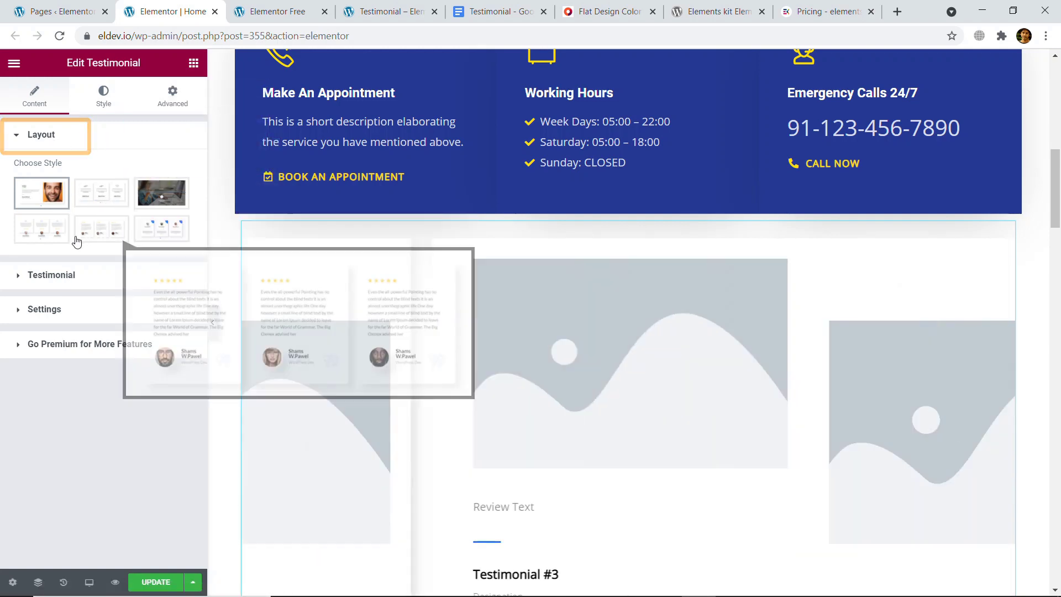
{"action": "mouse_move", "coordinate": [158, 236]}
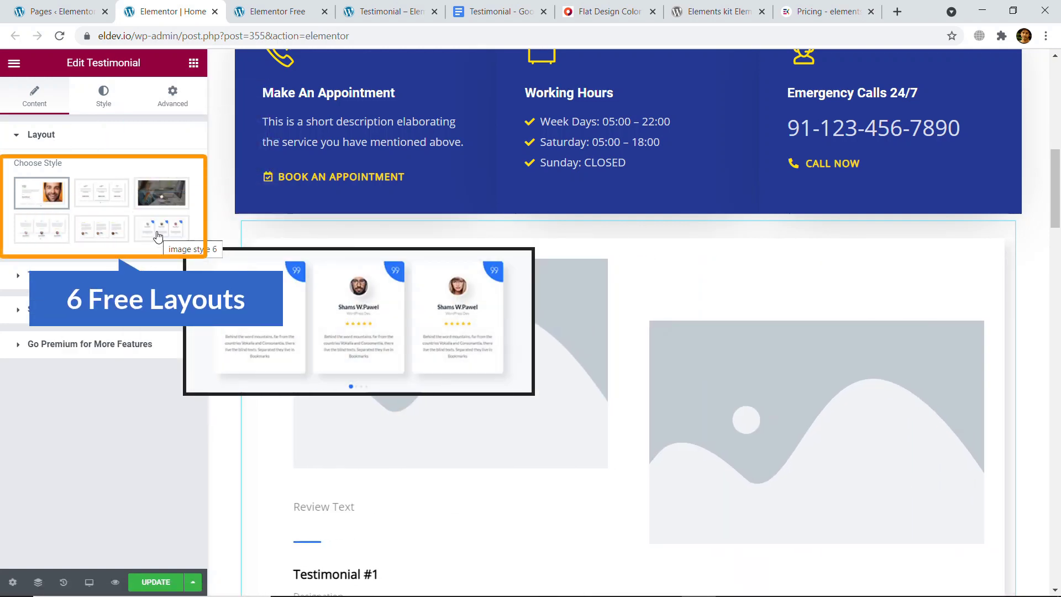
{"action": "mouse_move", "coordinate": [53, 202]}
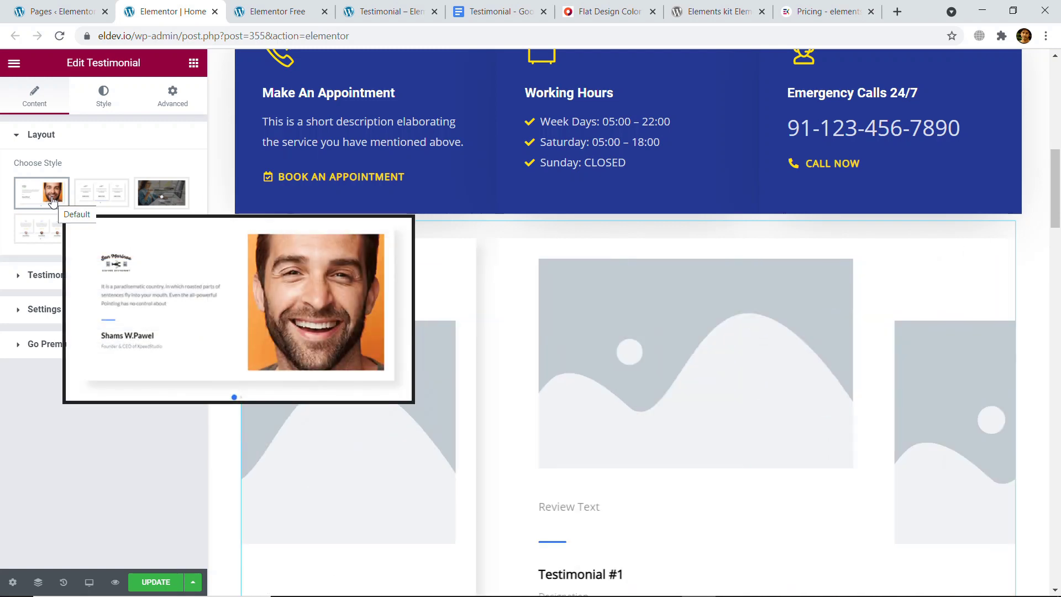
{"action": "mouse_move", "coordinate": [105, 191]}
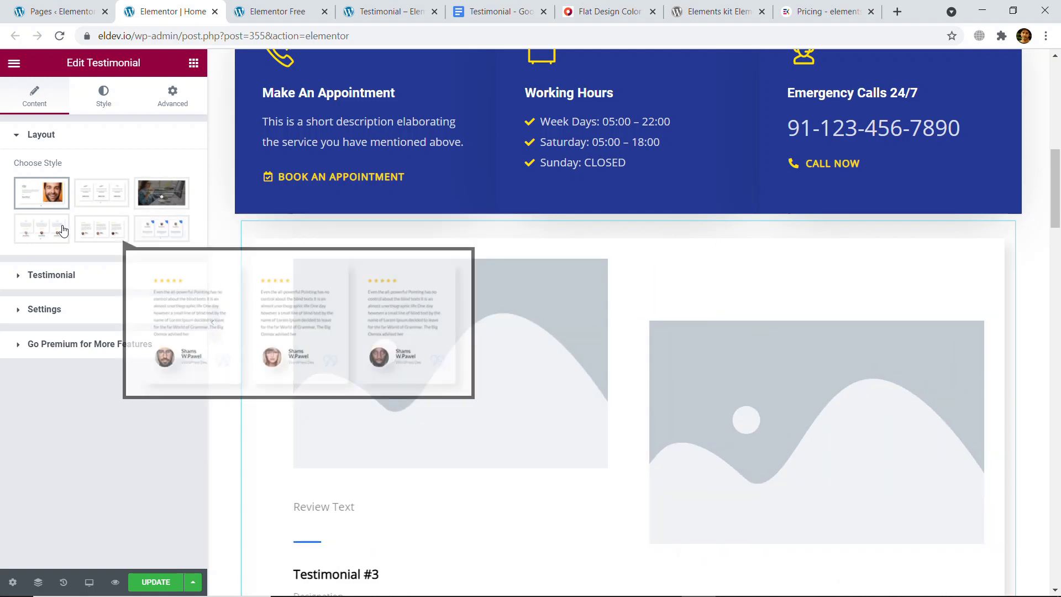
{"action": "mouse_move", "coordinate": [55, 233]}
{"action": "left_click", "coordinate": [358, 6]}
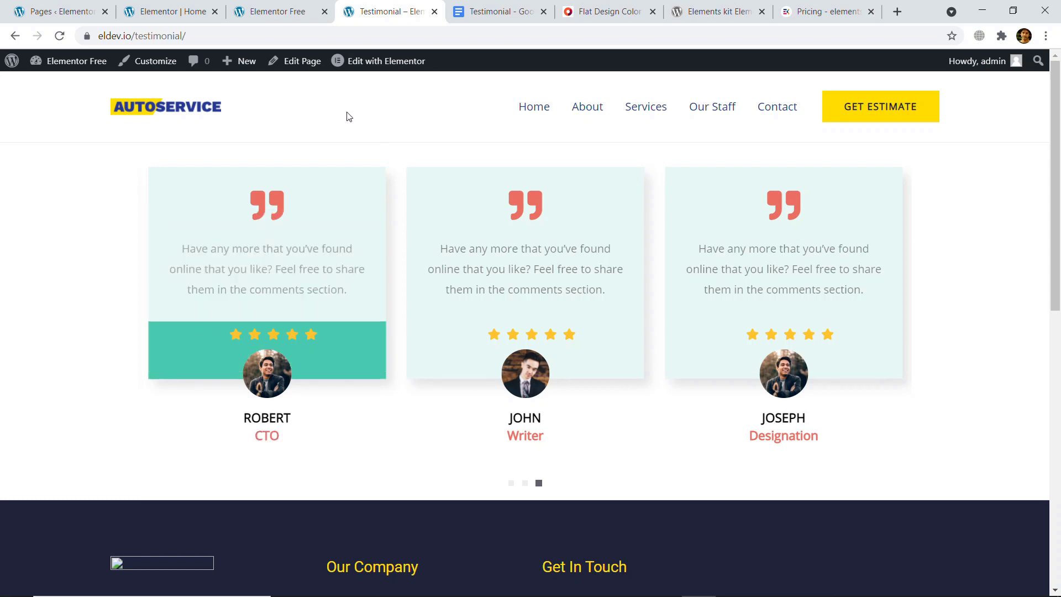
{"action": "left_click", "coordinate": [166, 11]}
{"action": "left_click", "coordinate": [45, 232]}
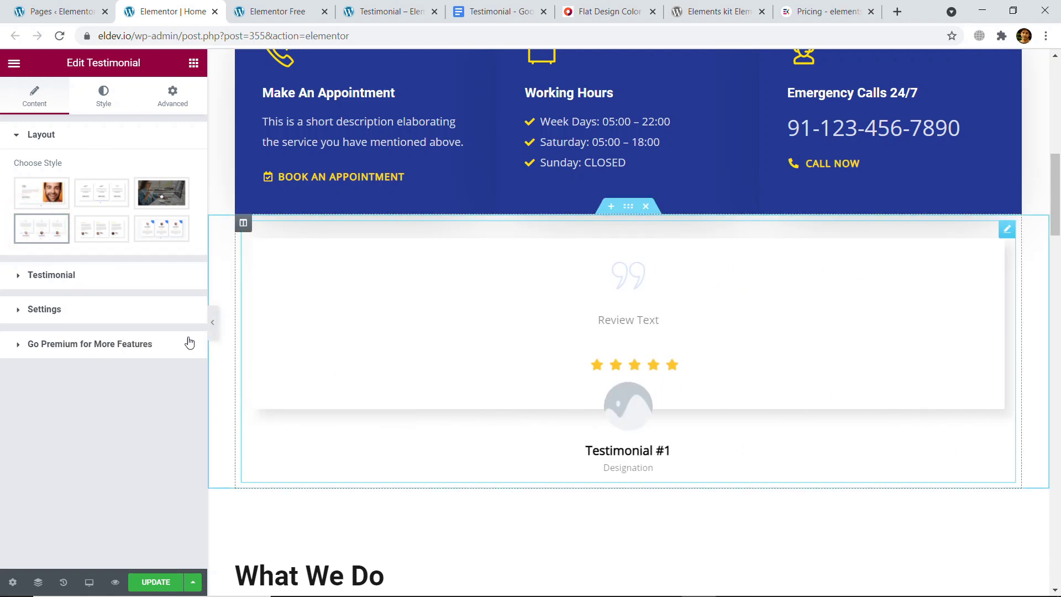
- Expand the Testimonial settings and switch Enable Quote Icon off and back on
{"action": "left_click", "coordinate": [71, 283]}
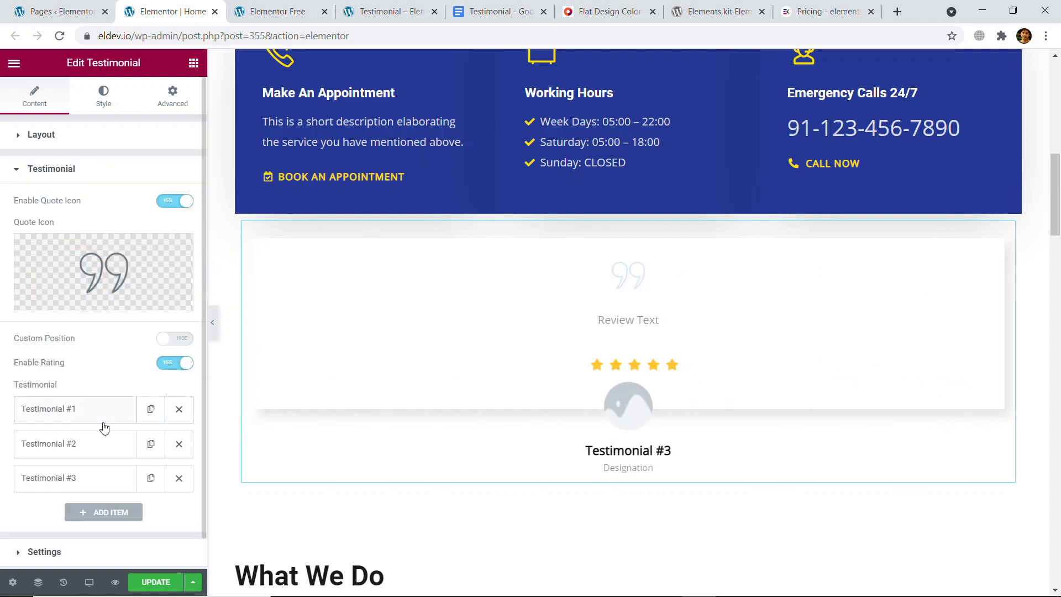
{"action": "scroll", "coordinate": [104, 382], "scroll_direction": "down", "scroll_amount": 1}
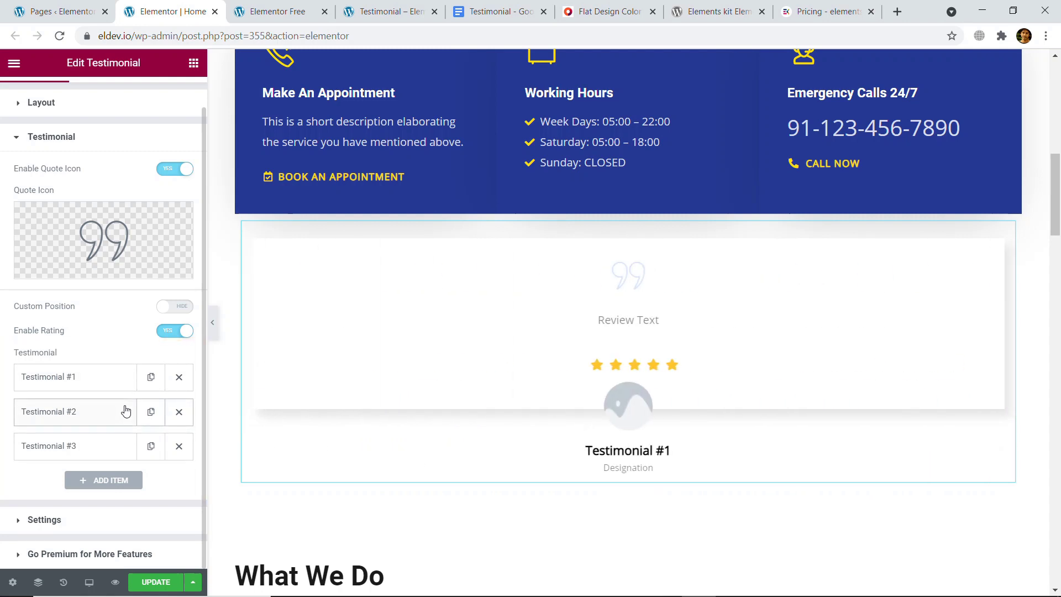
{"action": "scroll", "coordinate": [145, 267], "scroll_direction": "up", "scroll_amount": 1}
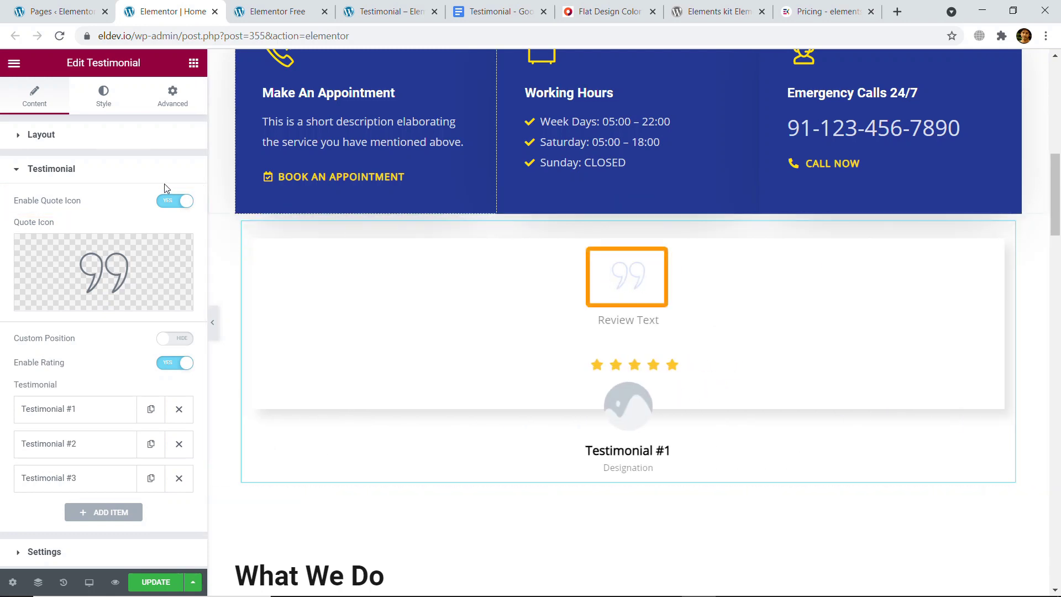
{"action": "left_click", "coordinate": [171, 200]}
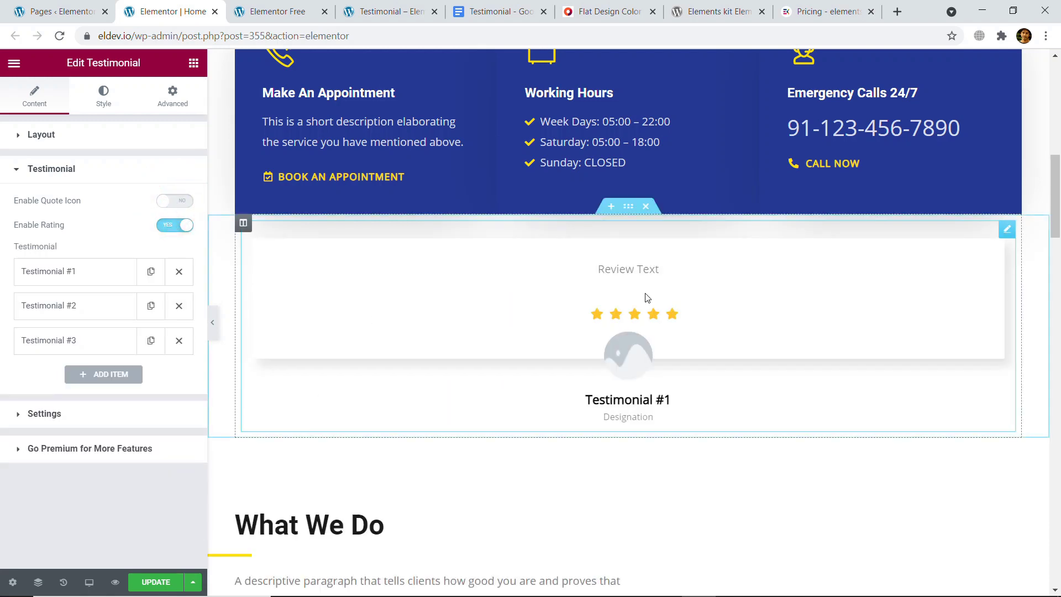
{"action": "left_click", "coordinate": [175, 200]}
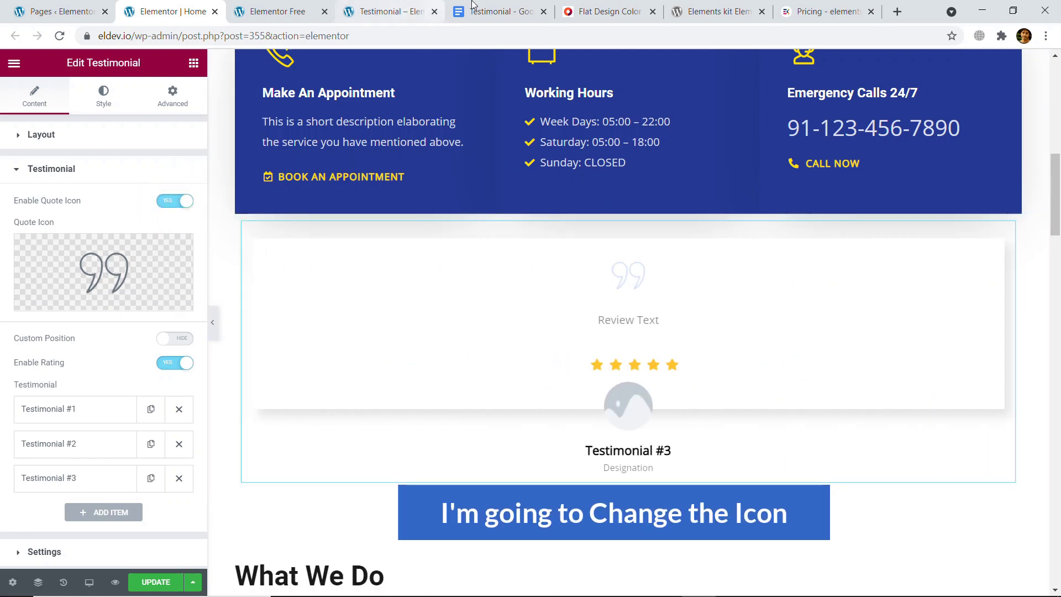
- Compare with the live testimonial page, close the front-end home tab, and return to the editor
{"action": "left_click", "coordinate": [387, 12]}
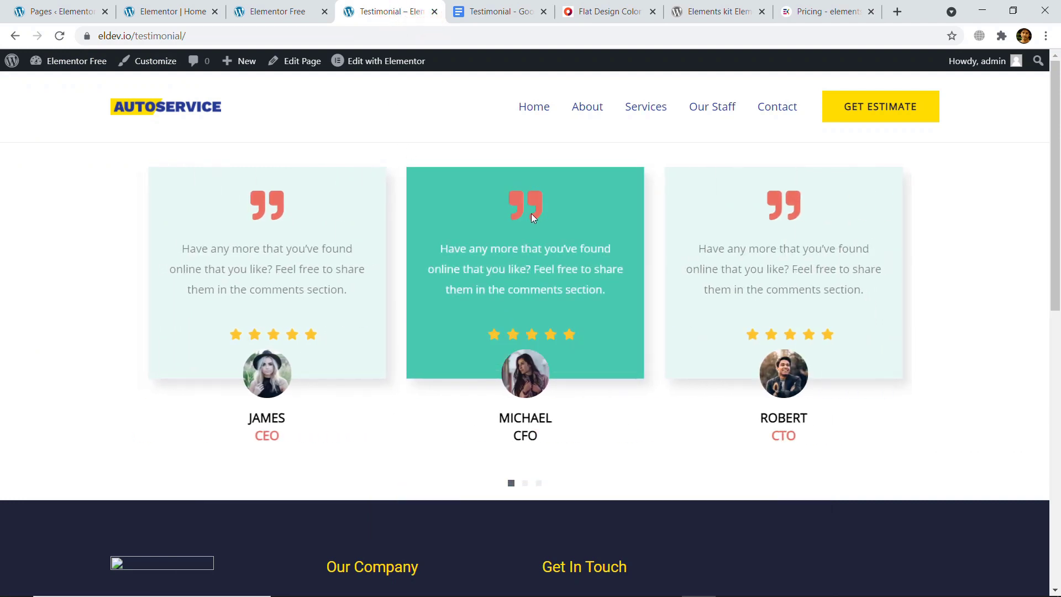
{"action": "left_click", "coordinate": [247, 8]}
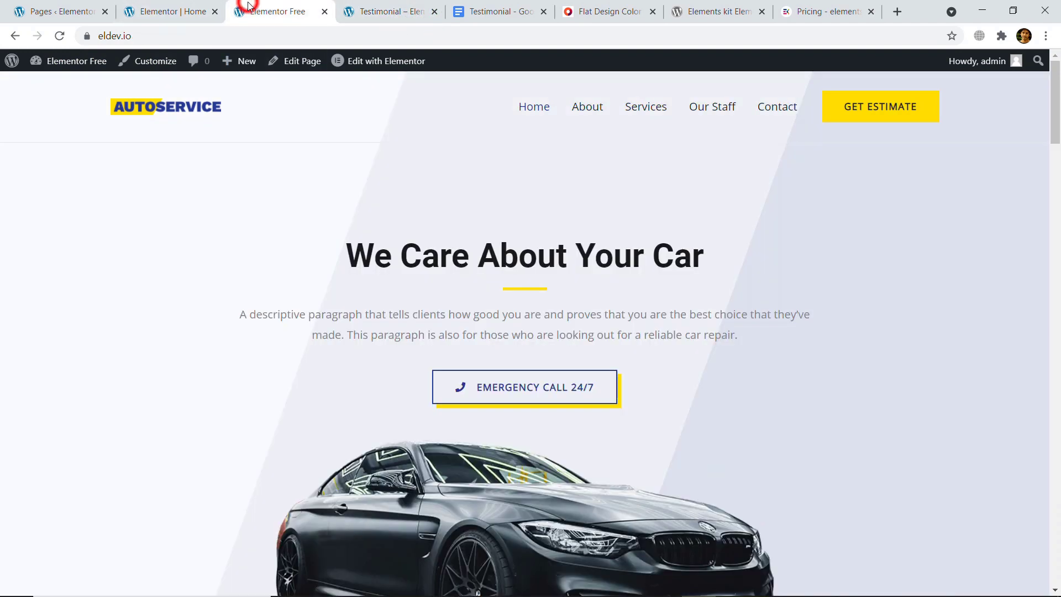
{"action": "left_click", "coordinate": [324, 11]}
{"action": "left_click", "coordinate": [189, 11]}
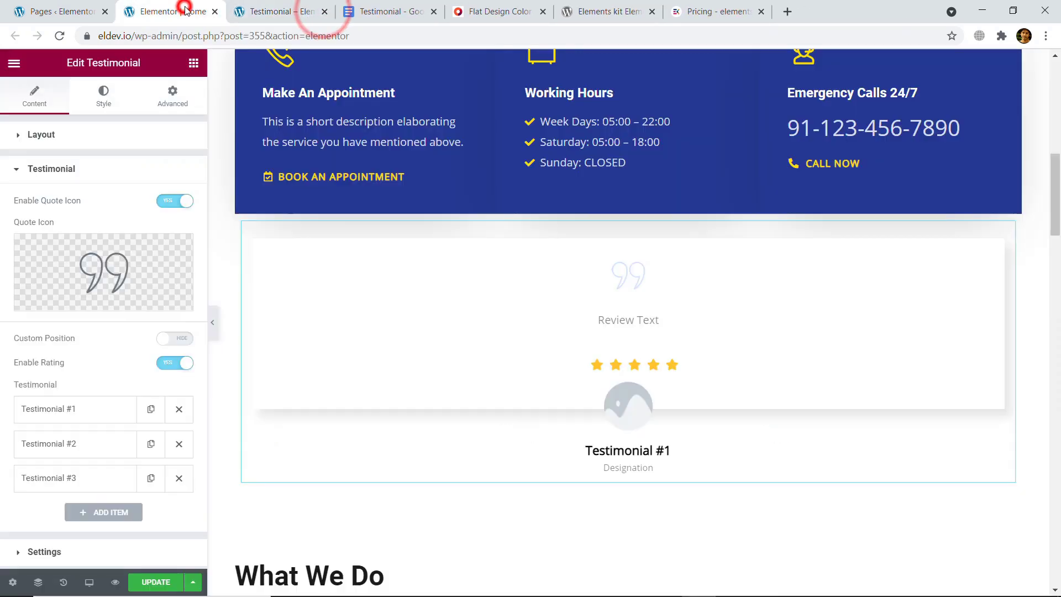
- Replace the quote icon with 'Quote right' from the Icon Library, found by searching 'quo'
{"action": "mouse_move", "coordinate": [111, 273]}
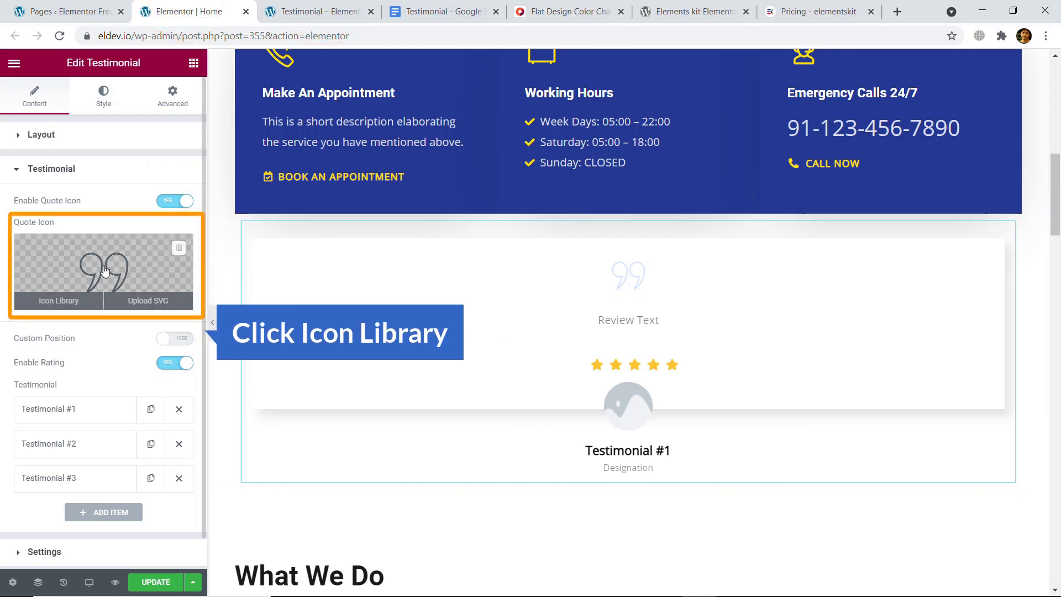
{"action": "left_click", "coordinate": [61, 302]}
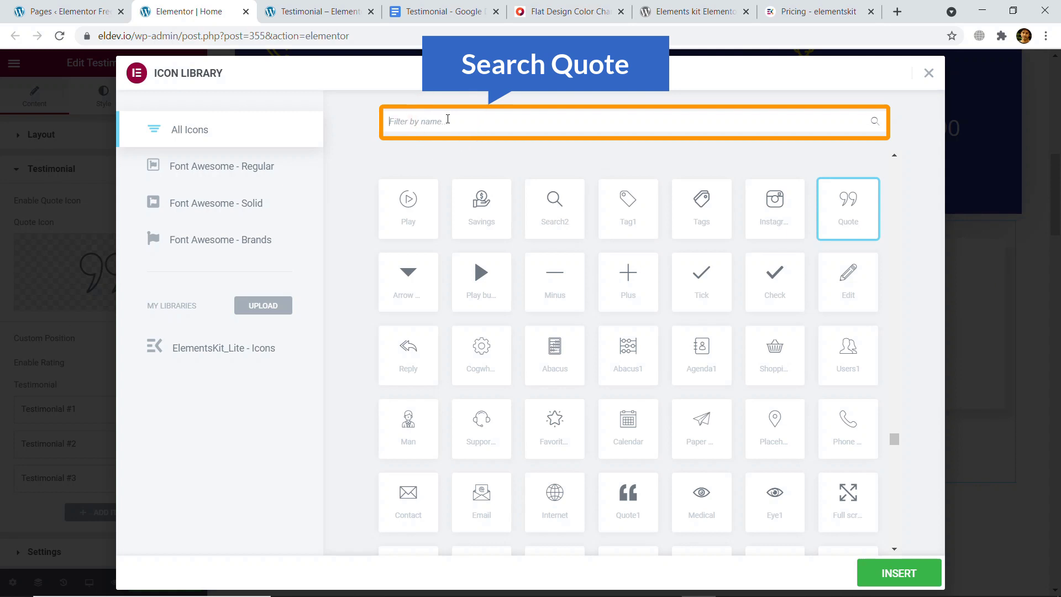
{"action": "type", "text": "qu"}
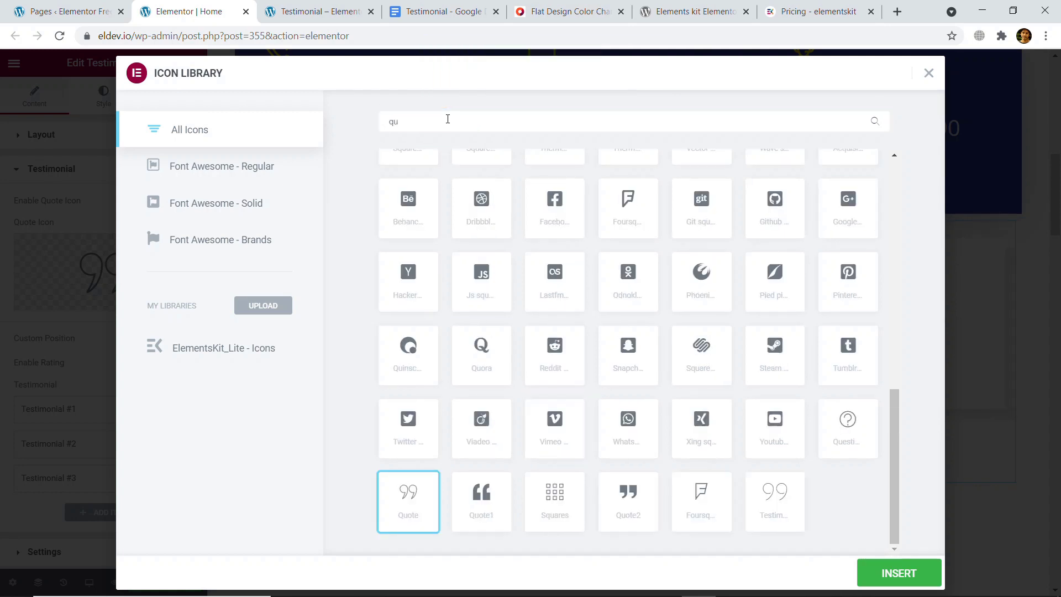
{"action": "type", "text": "o"}
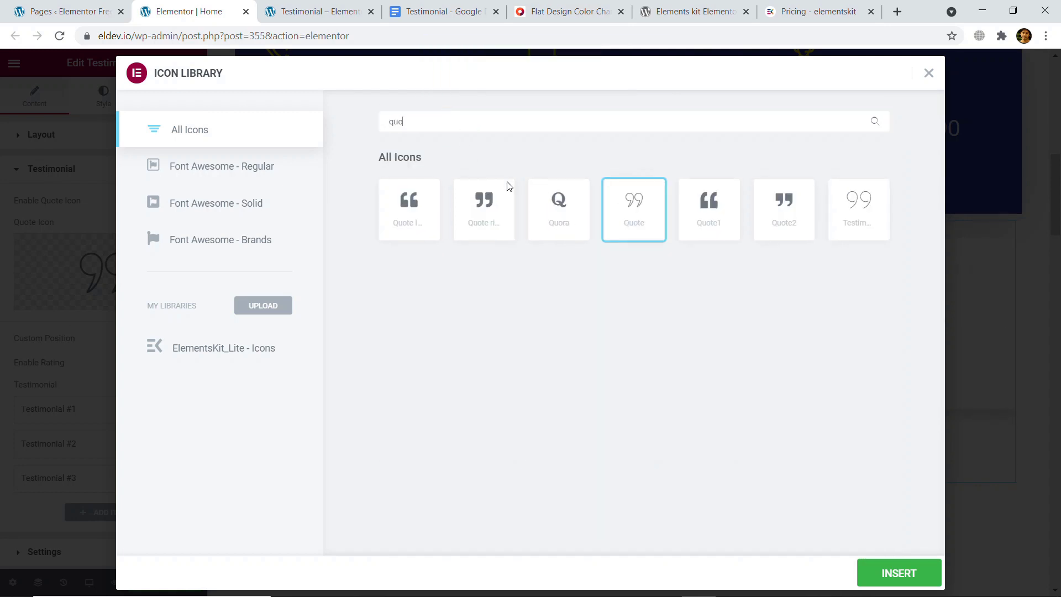
{"action": "left_click", "coordinate": [484, 213]}
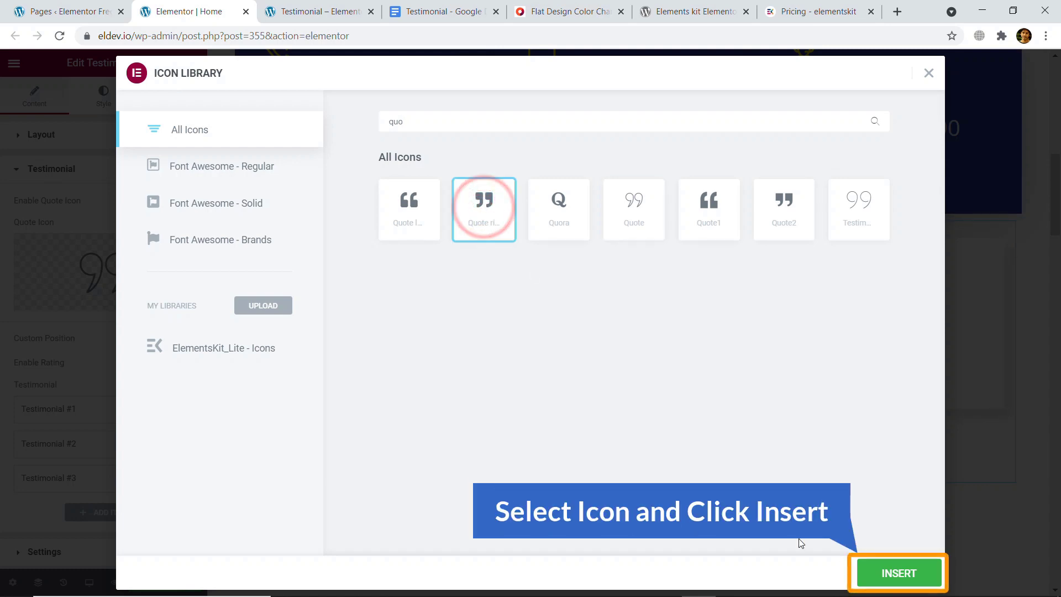
{"action": "left_click", "coordinate": [897, 573]}
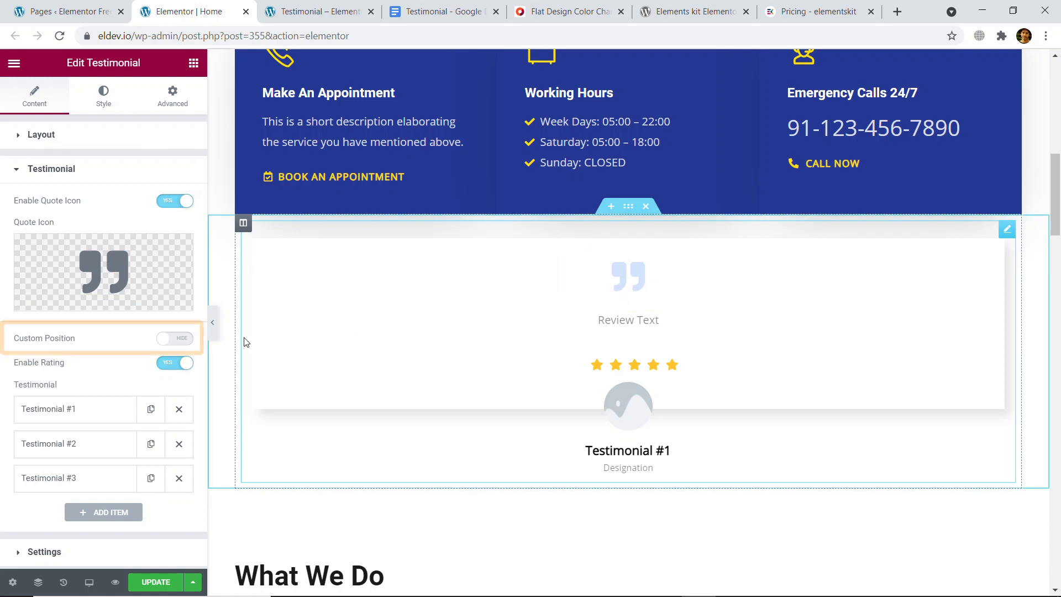
- Delete Testimonial #2 and #3, leaving Testimonial #1 expanded for editing
{"action": "left_click", "coordinate": [176, 339]}
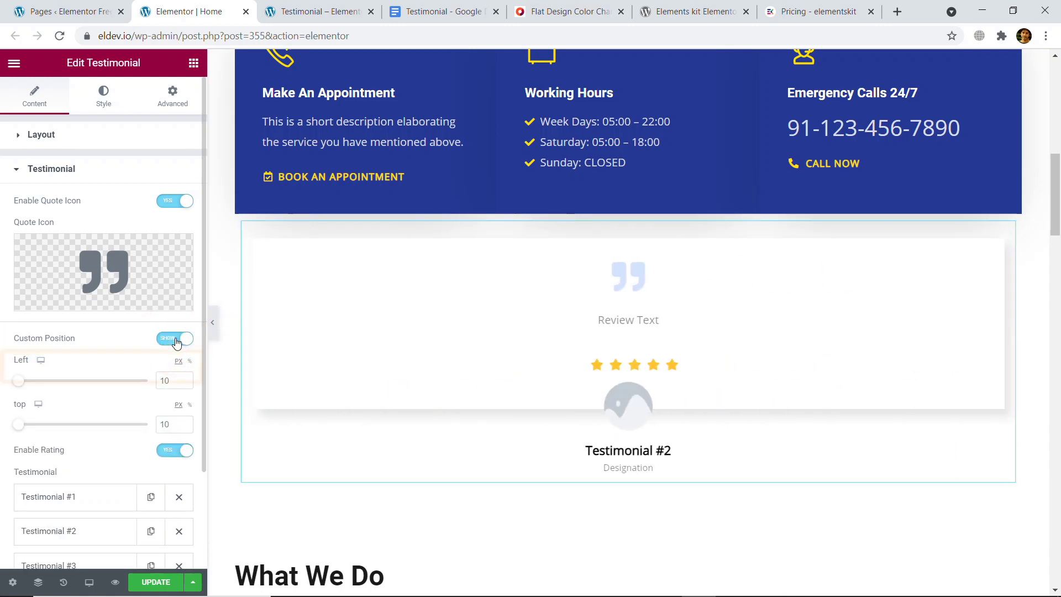
{"action": "left_click", "coordinate": [176, 340]}
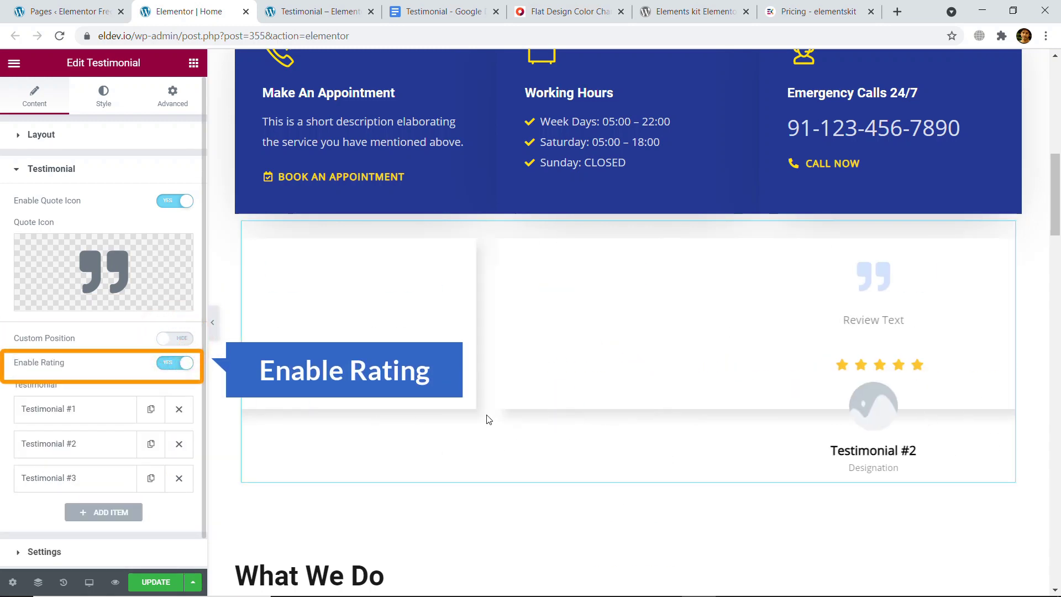
{"action": "scroll", "coordinate": [107, 363], "scroll_direction": "down", "scroll_amount": 1}
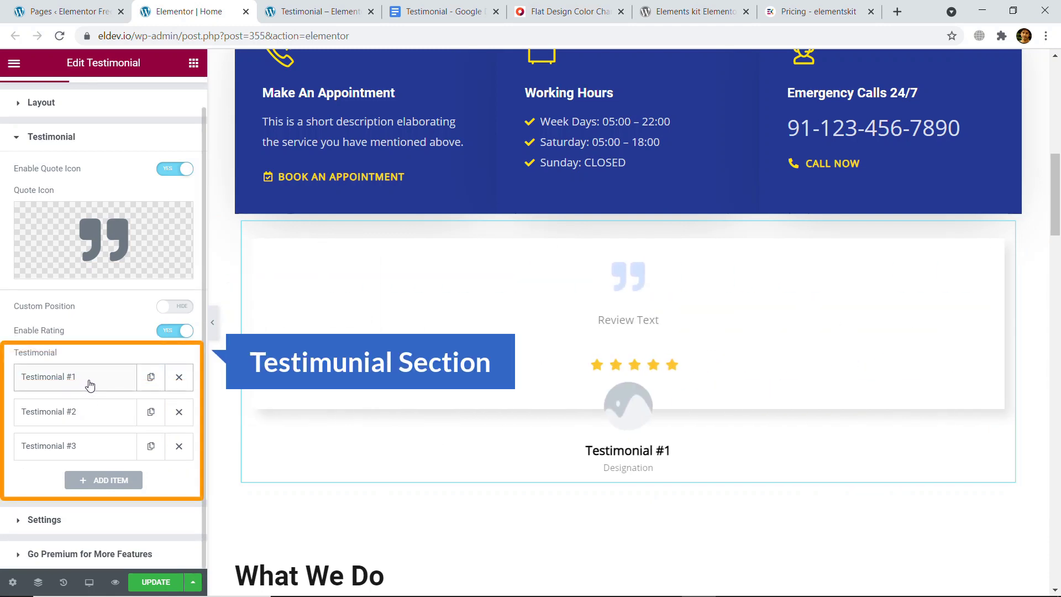
{"action": "left_click", "coordinate": [177, 415]}
{"action": "left_click", "coordinate": [178, 413]}
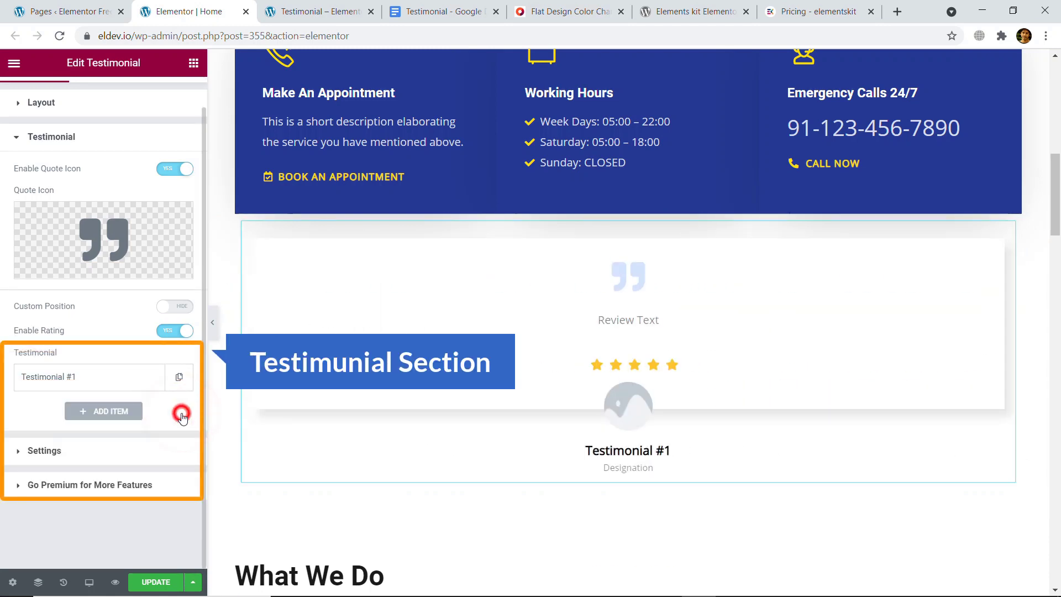
{"action": "left_click", "coordinate": [103, 378]}
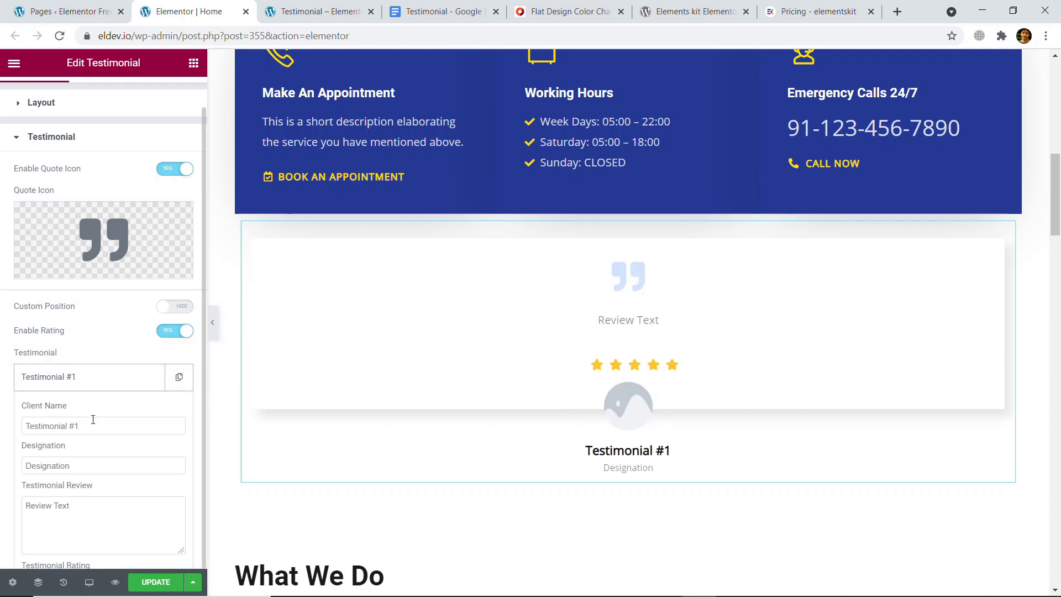
- Enter JAMES as the client name and CEO as the designation, and paste the quote as the review
{"action": "scroll", "coordinate": [92, 419], "scroll_direction": "down", "scroll_amount": 2}
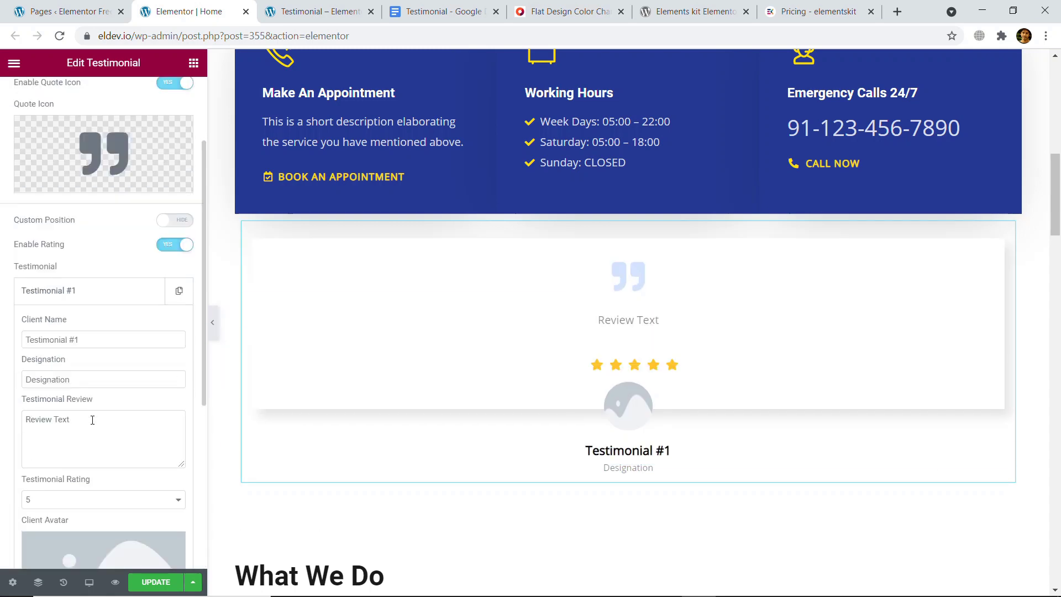
{"action": "triple_click", "coordinate": [93, 339]}
{"action": "type", "text": "JAMES"}
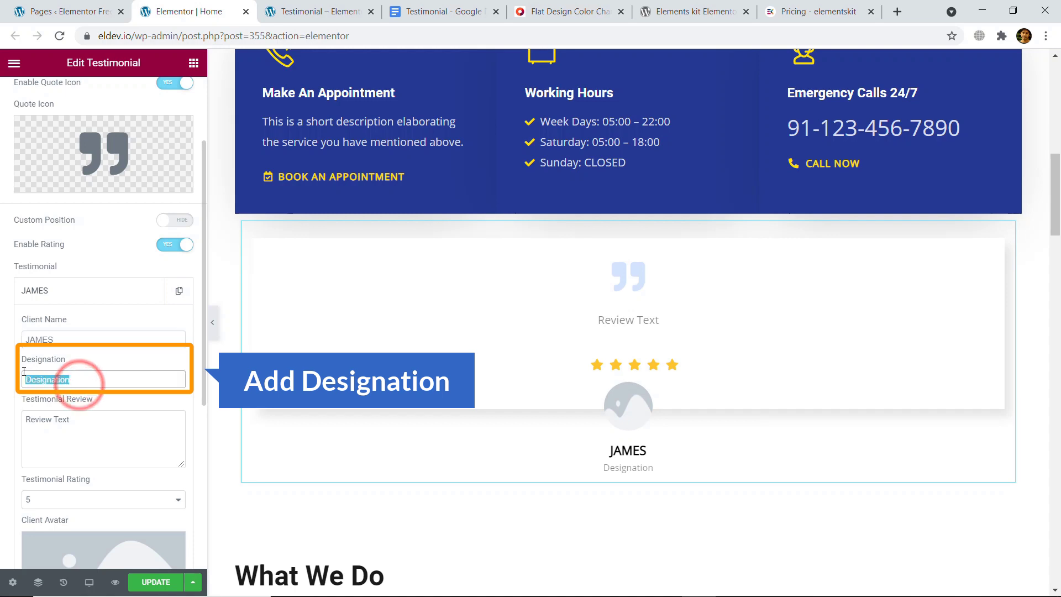
{"action": "type", "text": "CEO"}
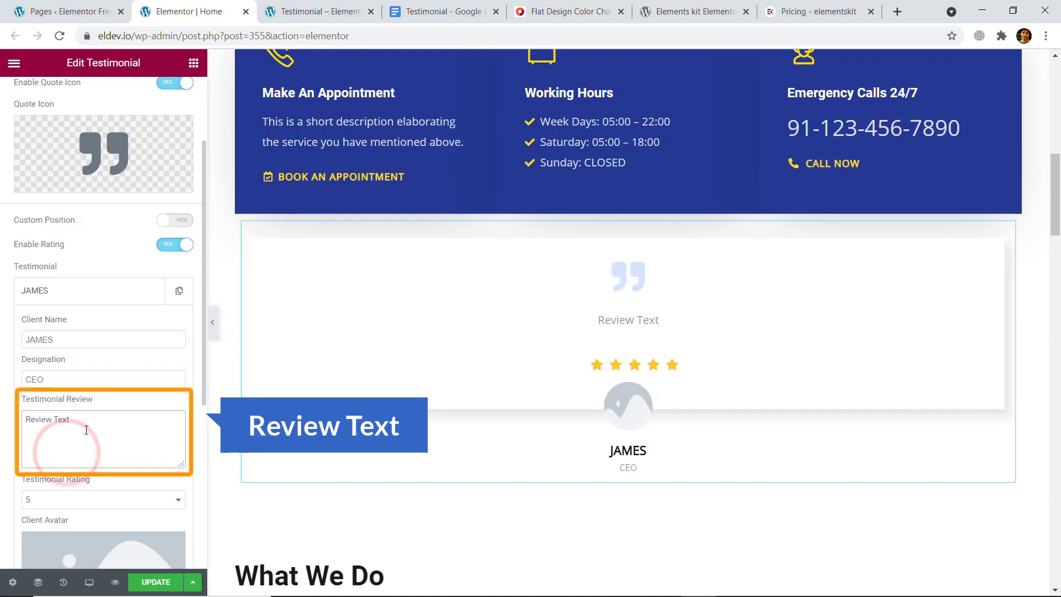
{"action": "left_click_drag", "start_coordinate": [29, 421], "coordinate": [26, 420]}
{"action": "key", "text": "BackSpace"}
{"action": "type", "text": "Business has only two functions – marketing and innovation Good ideas come from bad ideas"}
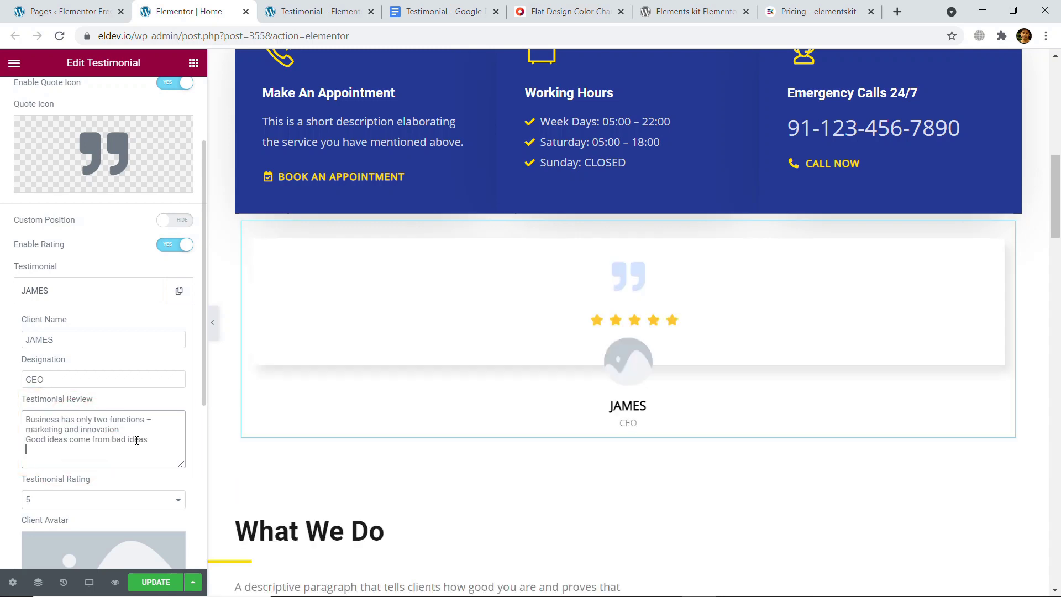
- Set the testimonial rating to 5 stars
{"action": "scroll", "coordinate": [122, 420], "scroll_direction": "down", "scroll_amount": 2}
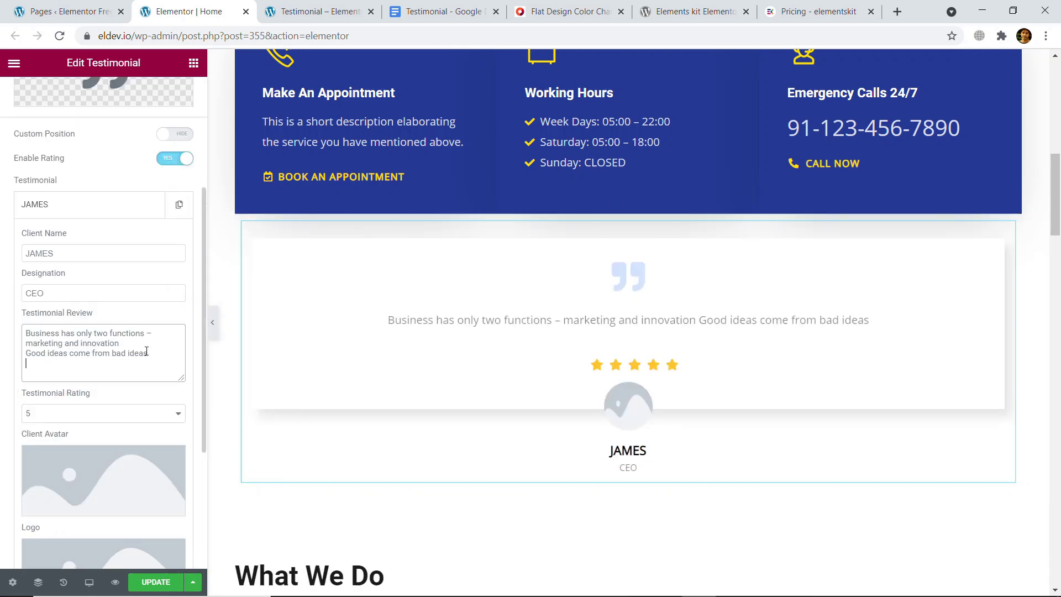
{"action": "left_click", "coordinate": [121, 421]}
{"action": "left_click", "coordinate": [85, 456]}
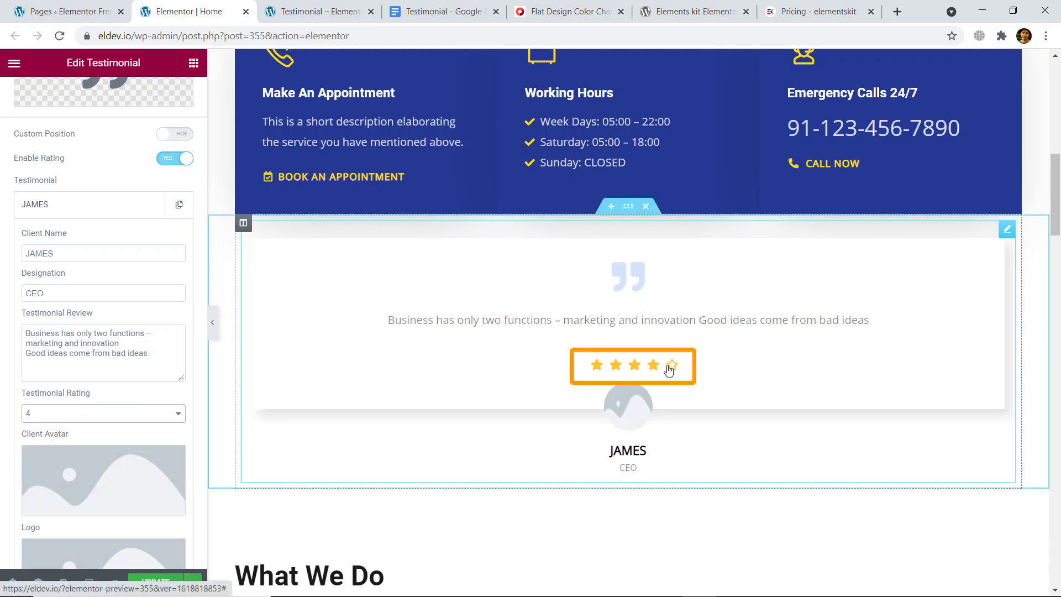
{"action": "left_click", "coordinate": [169, 413]}
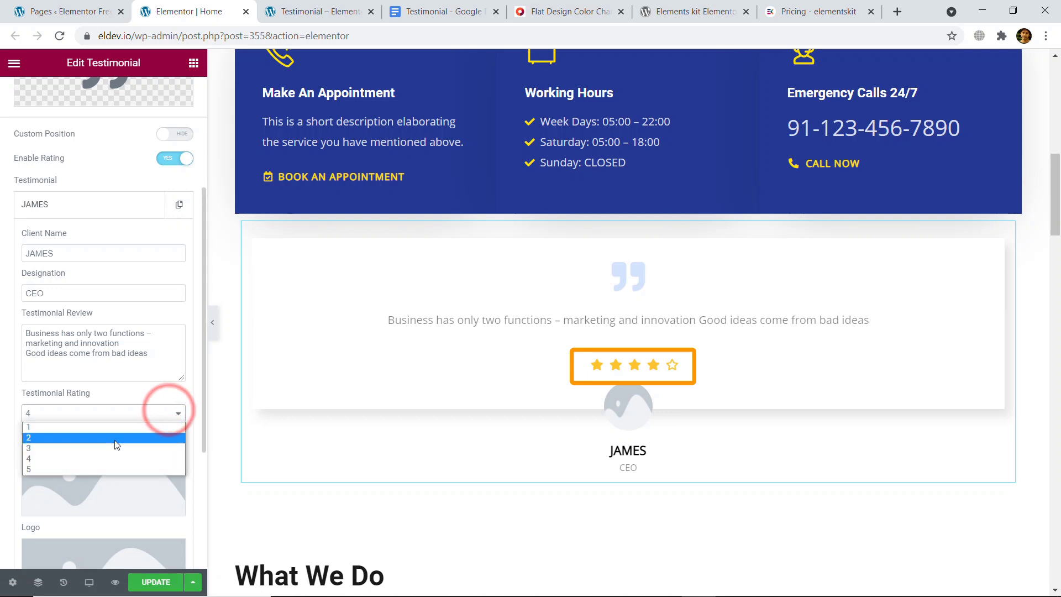
{"action": "left_click", "coordinate": [114, 443]}
{"action": "left_click", "coordinate": [160, 414]}
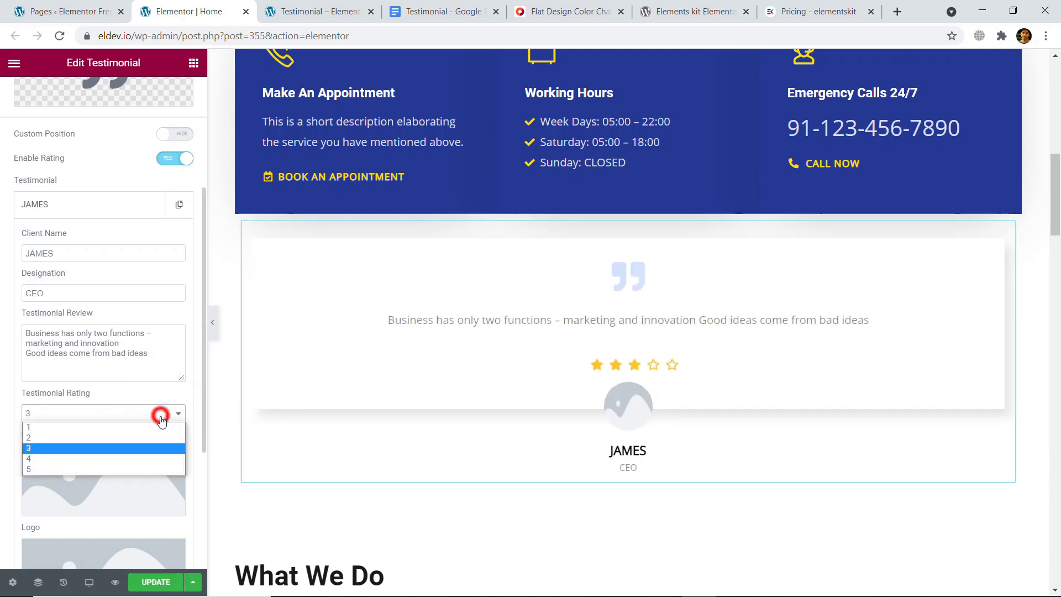
{"action": "left_click", "coordinate": [129, 468]}
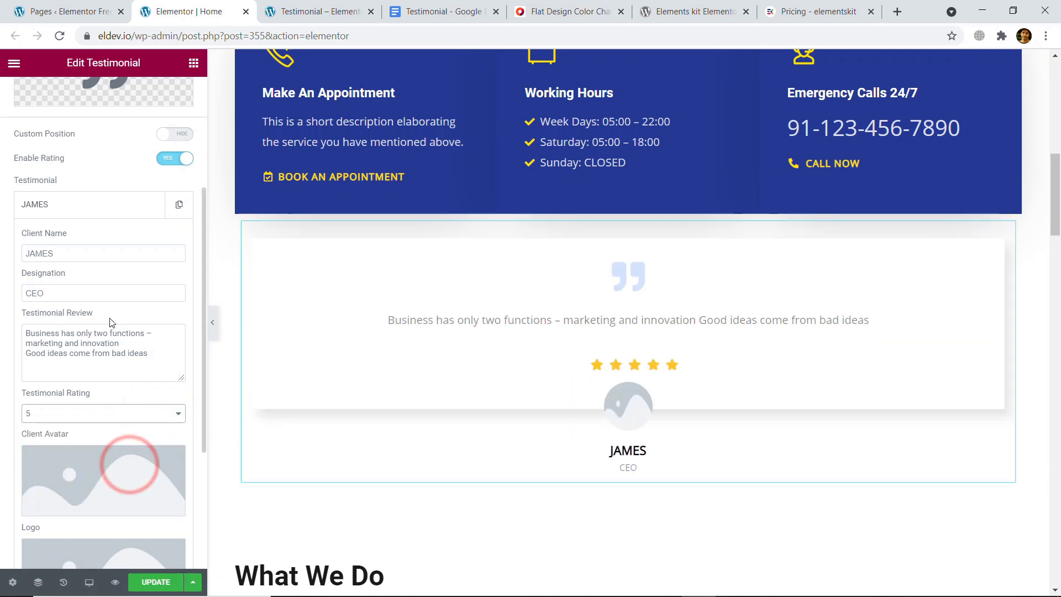
{"action": "scroll", "coordinate": [116, 326], "scroll_direction": "down", "scroll_amount": 4}
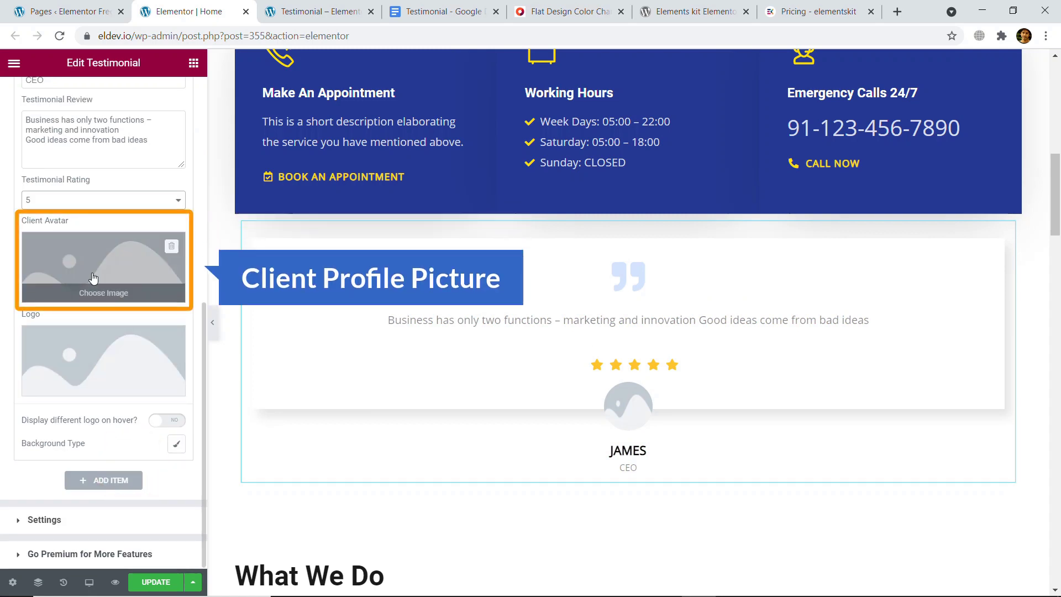
- Set the client avatar to the man's portrait team-08-free-img-1.jpg from the Media Library
{"action": "left_click", "coordinate": [107, 297]}
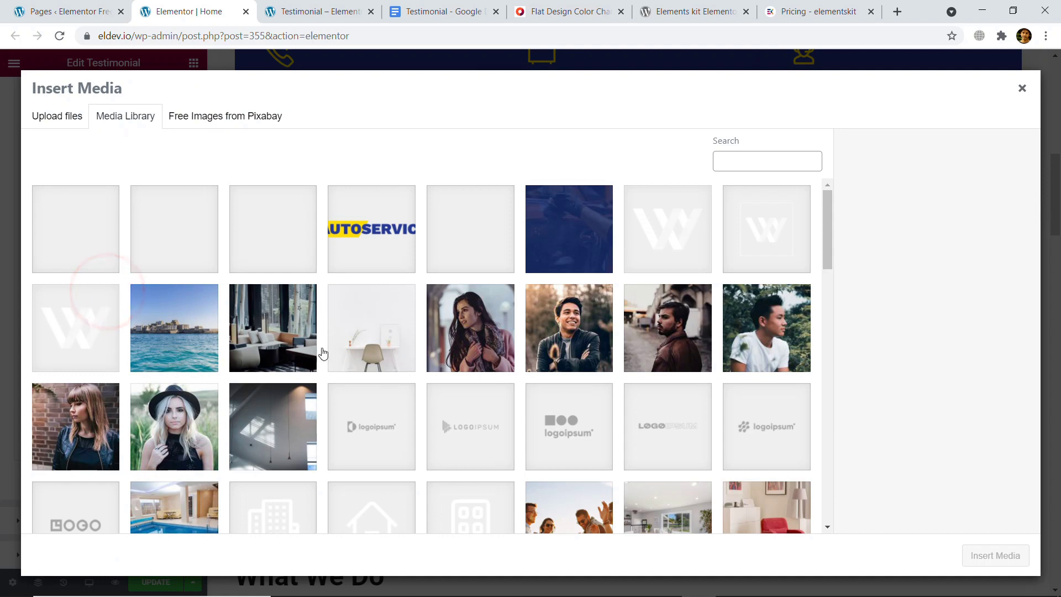
{"action": "scroll", "coordinate": [458, 388], "scroll_direction": "down", "scroll_amount": 5}
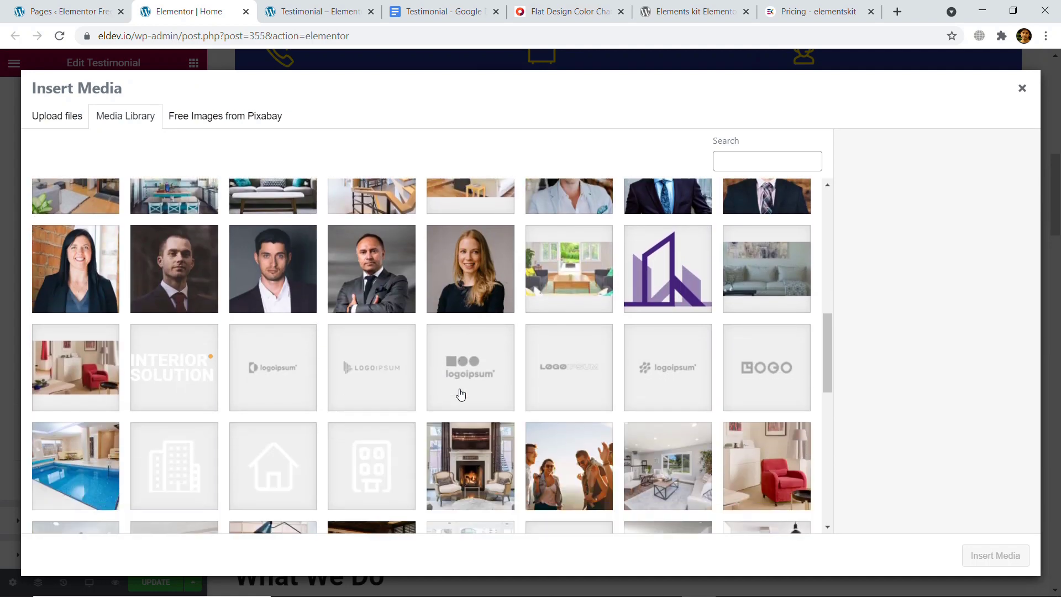
{"action": "left_click", "coordinate": [266, 288]}
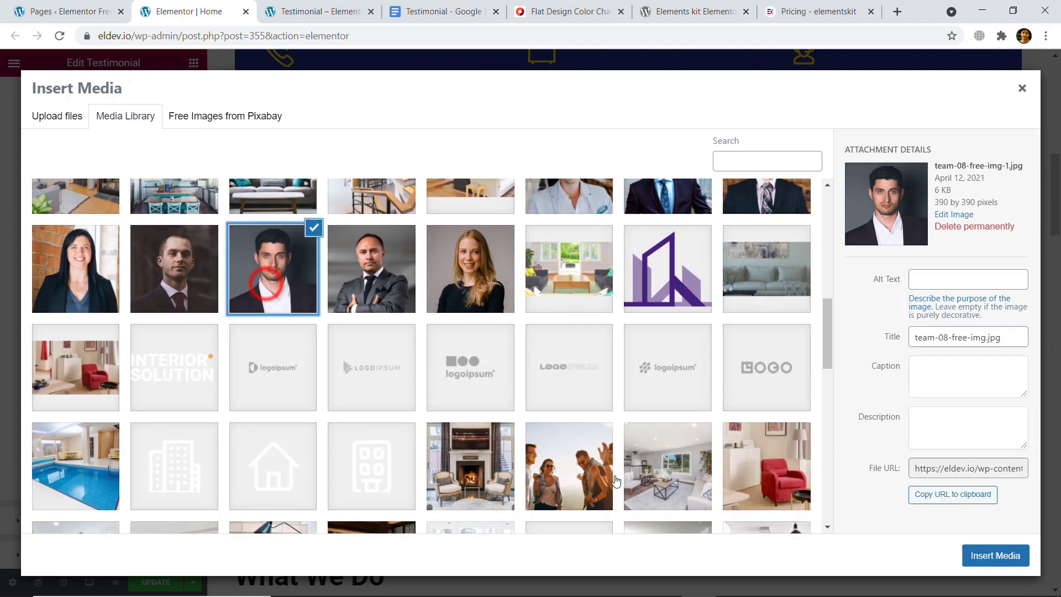
{"action": "left_click", "coordinate": [984, 564]}
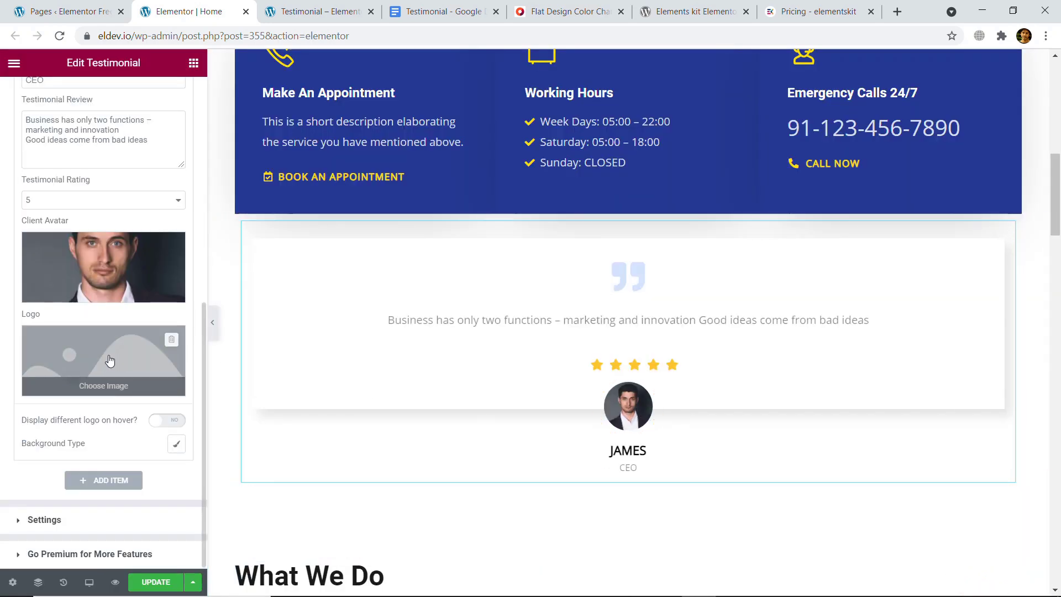
{"action": "scroll", "coordinate": [137, 367], "scroll_direction": "up", "scroll_amount": 8}
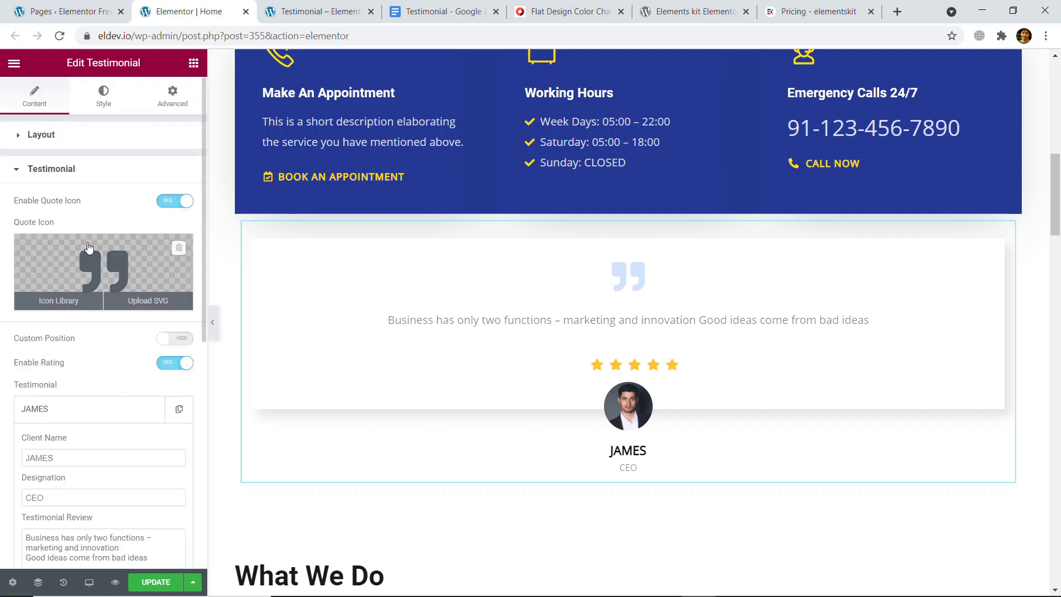
- Expand the JAMES testimonial's settings and set its Background Type to Classic
{"action": "left_click", "coordinate": [42, 137]}
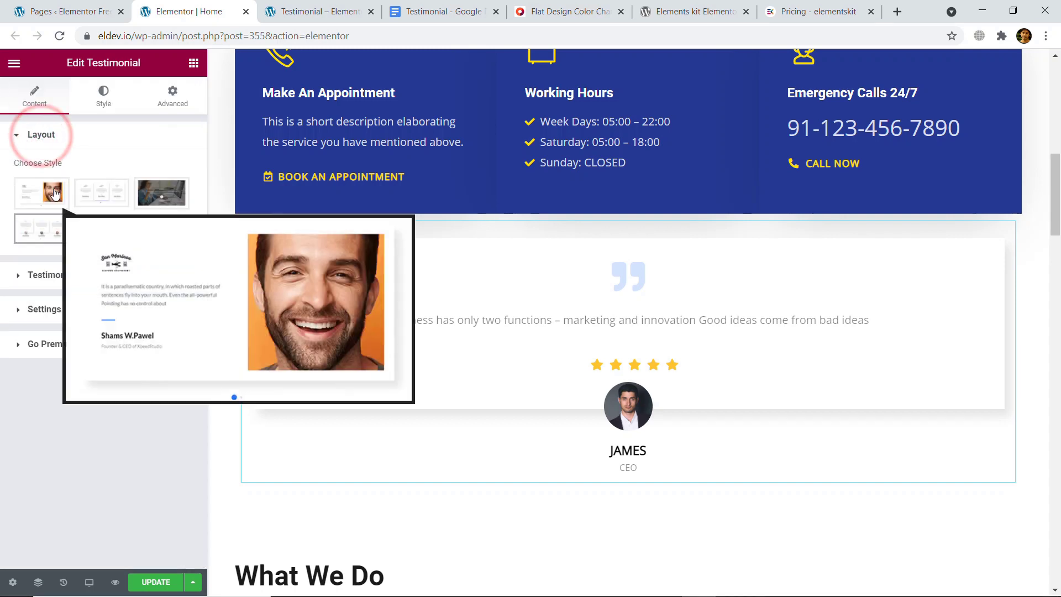
{"action": "mouse_move", "coordinate": [98, 207]}
{"action": "mouse_move", "coordinate": [42, 233]}
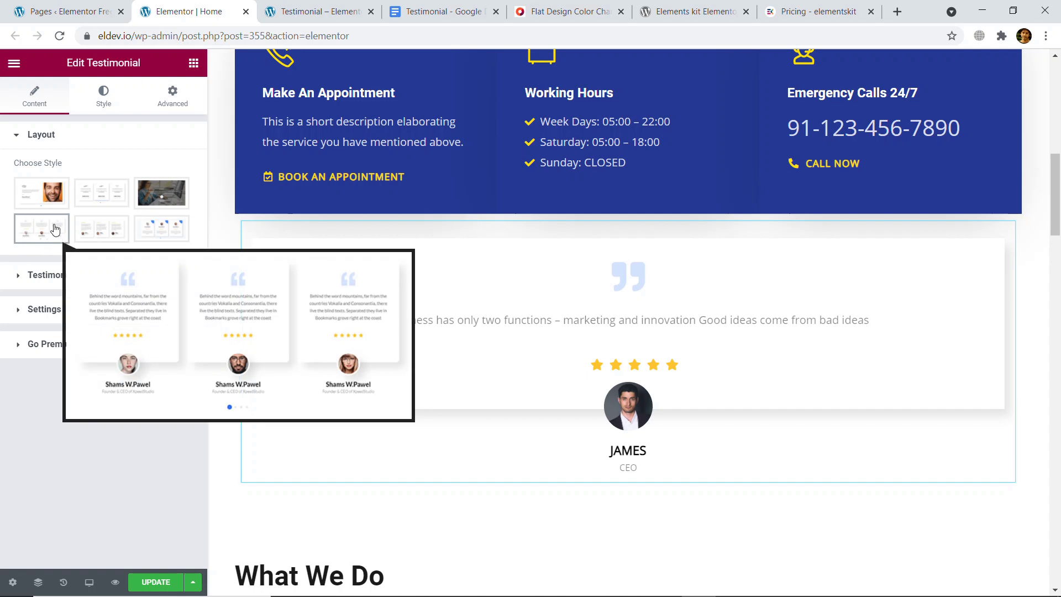
{"action": "left_click", "coordinate": [79, 281]}
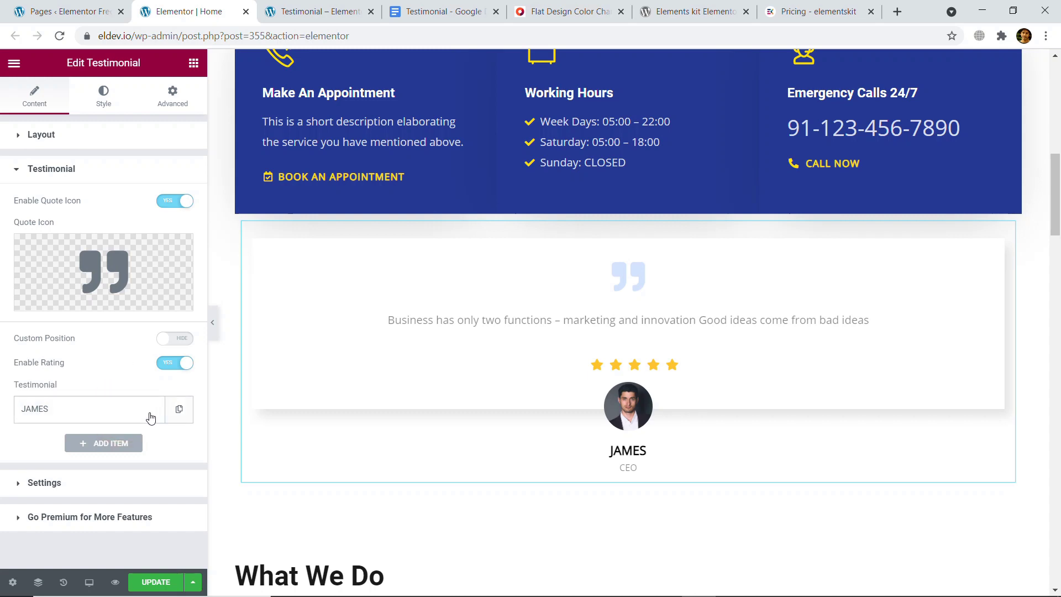
{"action": "left_click", "coordinate": [119, 412]}
{"action": "scroll", "coordinate": [116, 386], "scroll_direction": "down", "scroll_amount": 7}
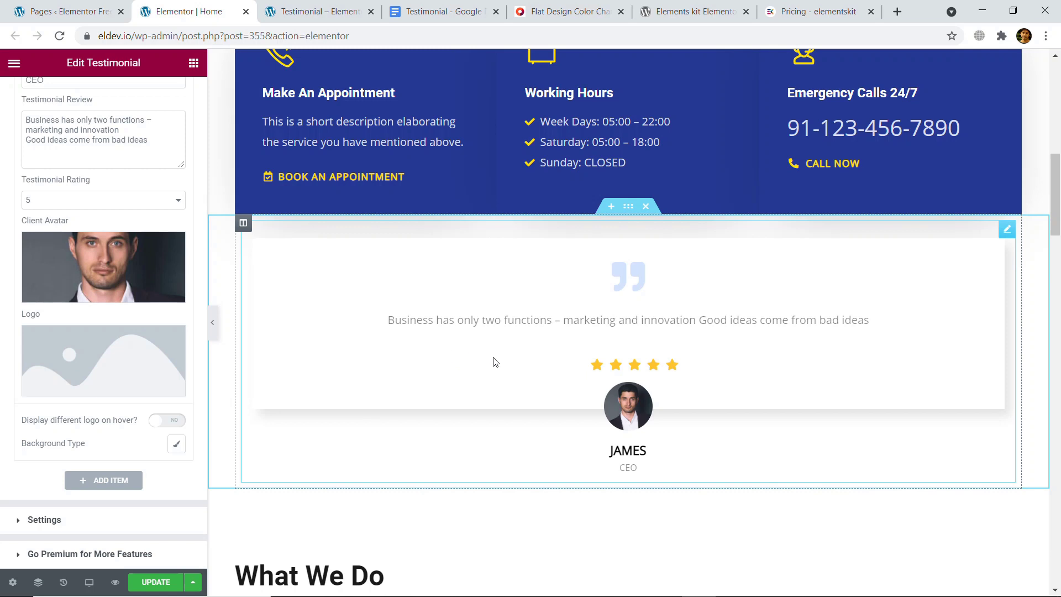
{"action": "left_click", "coordinate": [176, 444]}
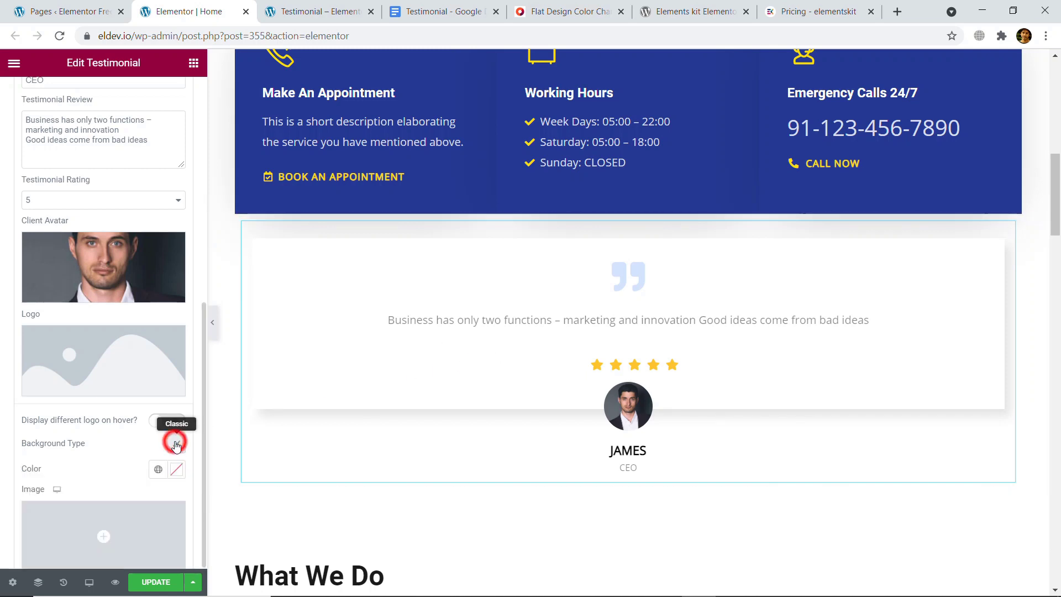
- Copy the mint hex code #E8F8F5 from the Flat Design Color Chart
{"action": "left_click", "coordinate": [590, 20]}
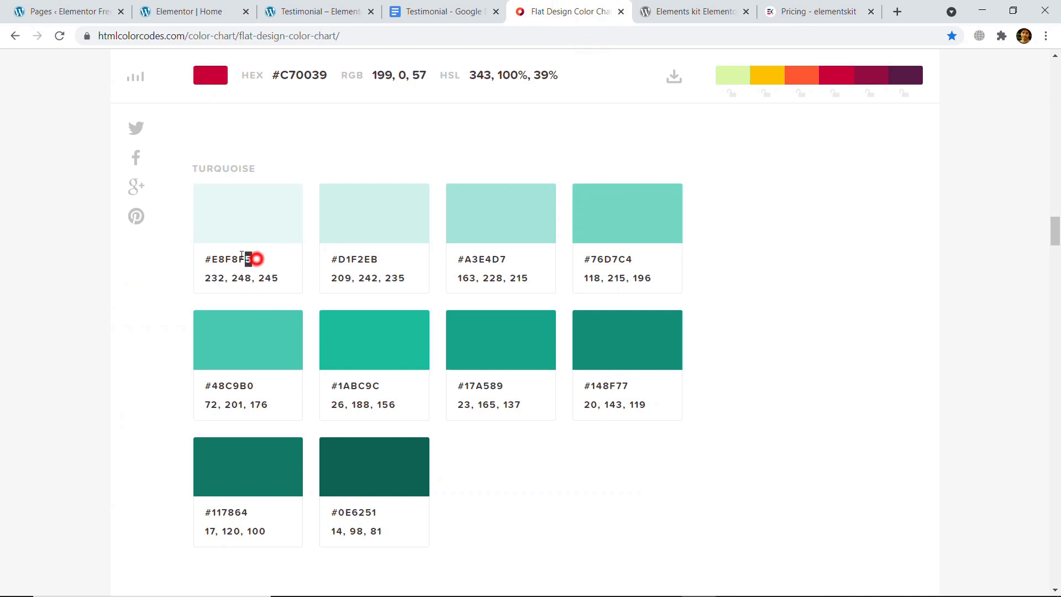
{"action": "left_click_drag", "start_coordinate": [212, 256], "coordinate": [215, 253]}
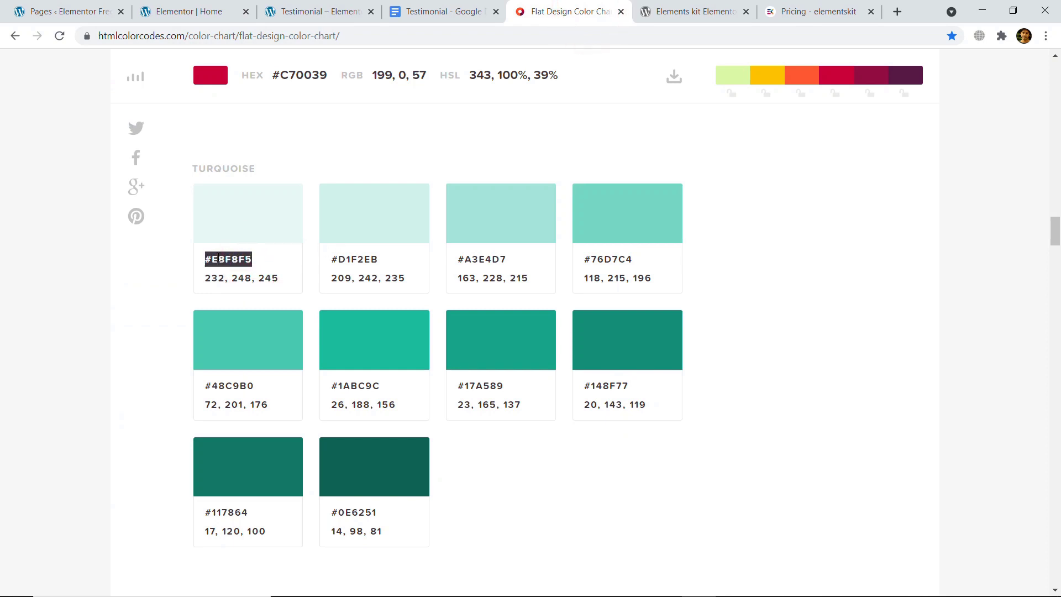
{"action": "right_click", "coordinate": [219, 256]}
{"action": "left_click", "coordinate": [227, 262]}
{"action": "left_click", "coordinate": [165, 11]}
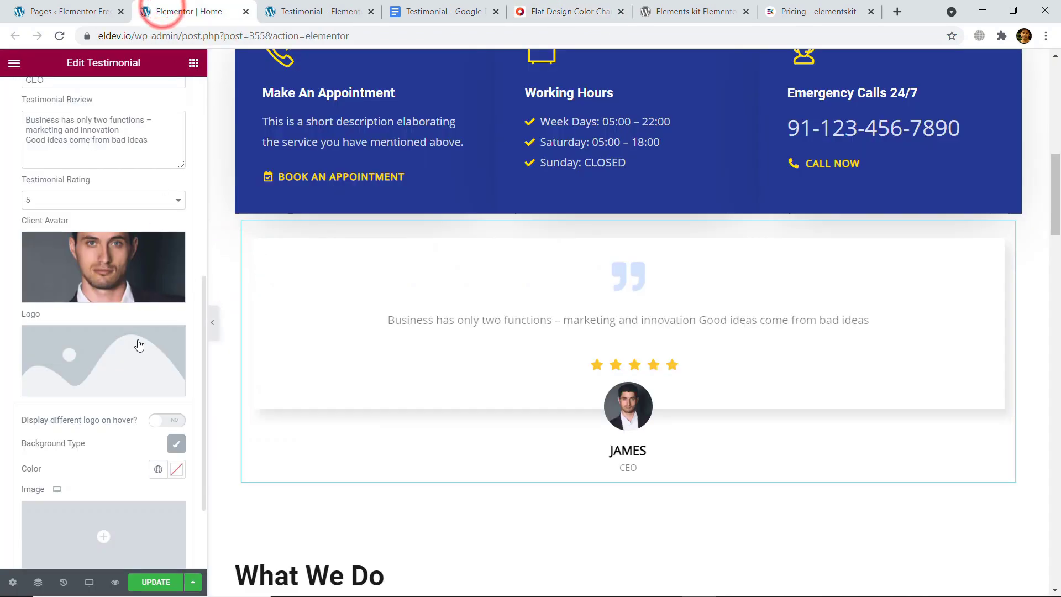
{"action": "scroll", "coordinate": [109, 347], "scroll_direction": "down", "scroll_amount": 2}
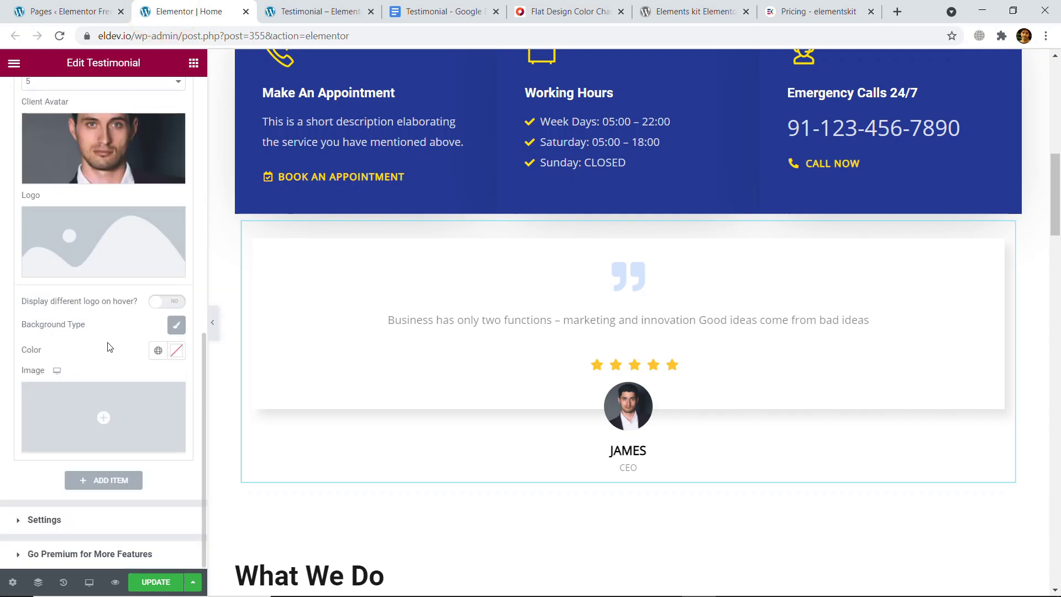
{"action": "left_click", "coordinate": [180, 351]}
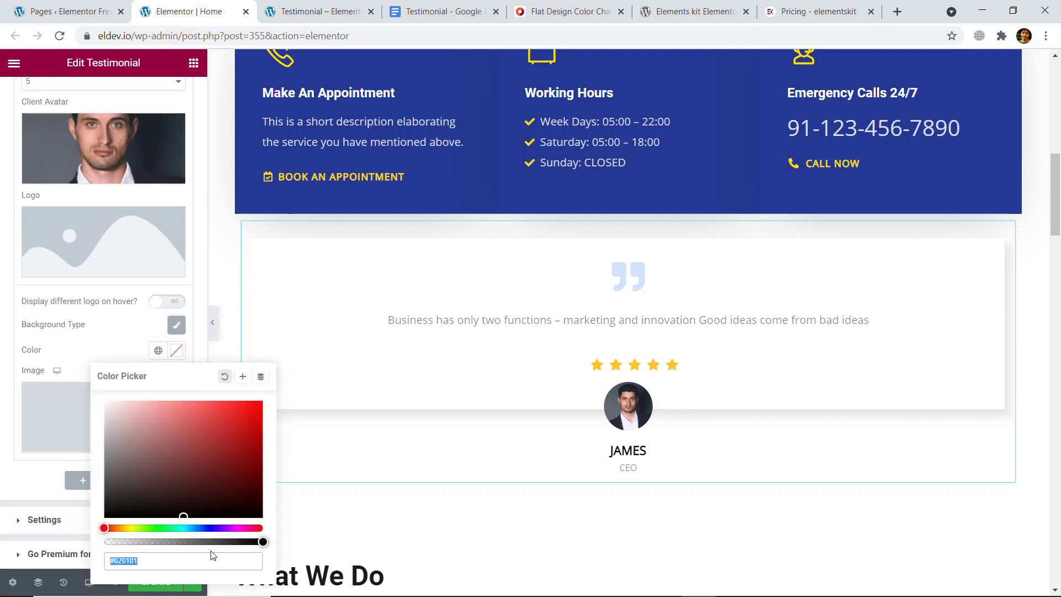
{"action": "key", "text": "ctrl+v"}
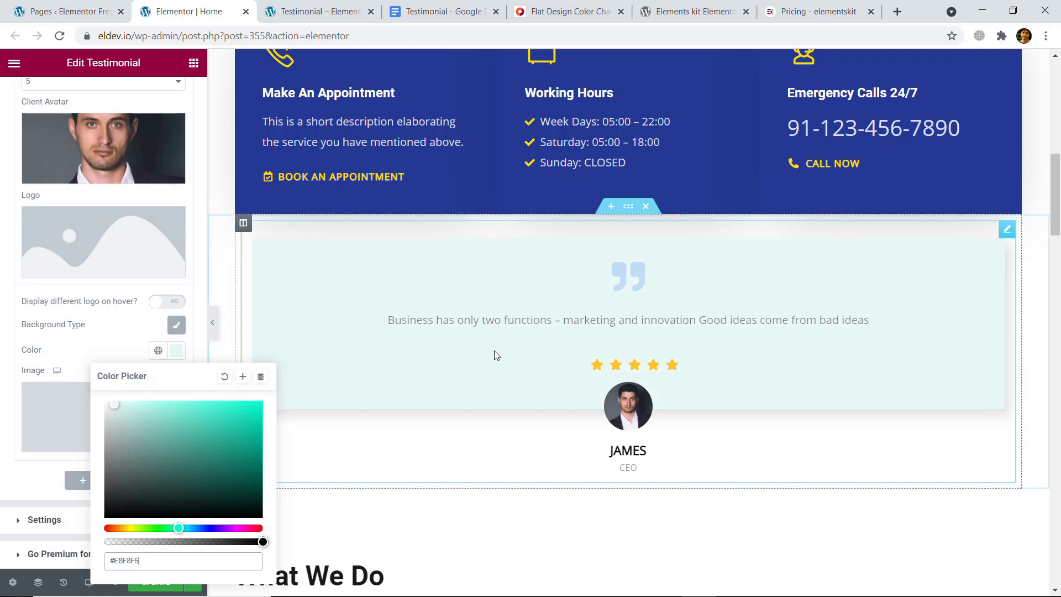
{"action": "left_click", "coordinate": [107, 342]}
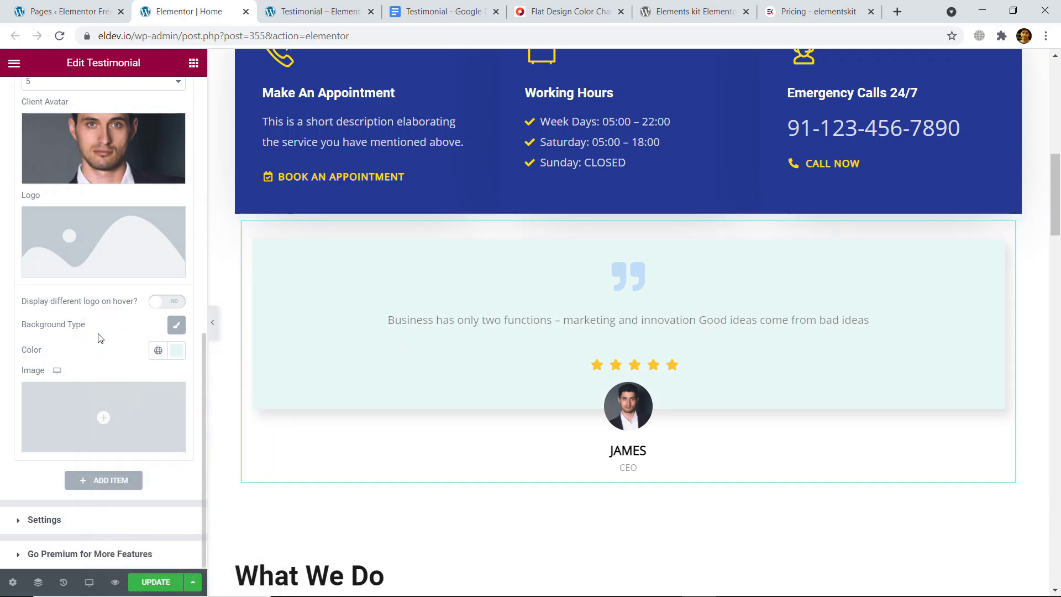
{"action": "scroll", "coordinate": [101, 338], "scroll_direction": "up", "scroll_amount": 10}
{"action": "left_click", "coordinate": [115, 415]}
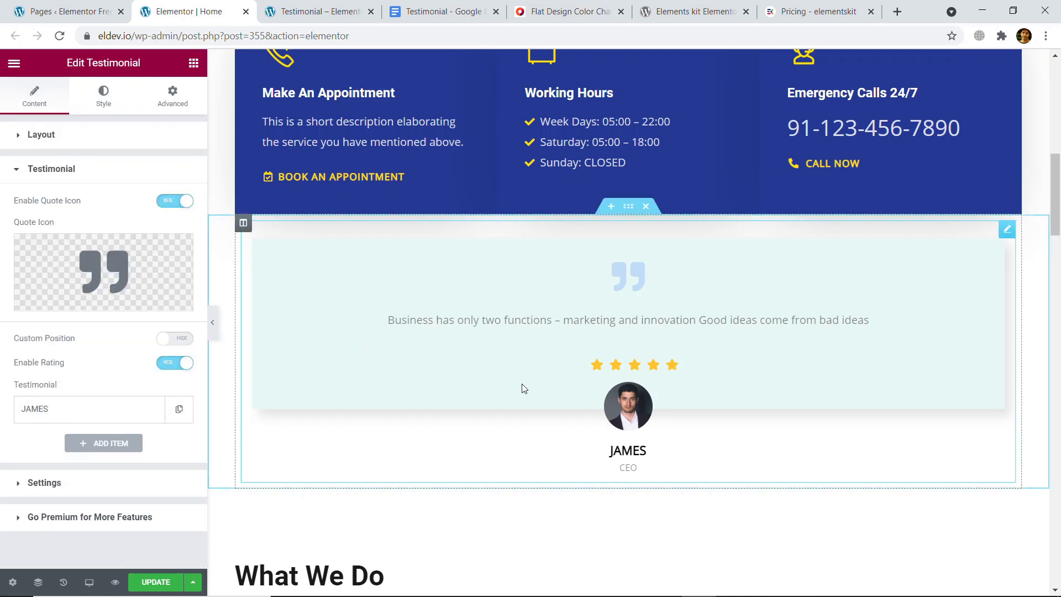
{"action": "left_click", "coordinate": [311, 13]}
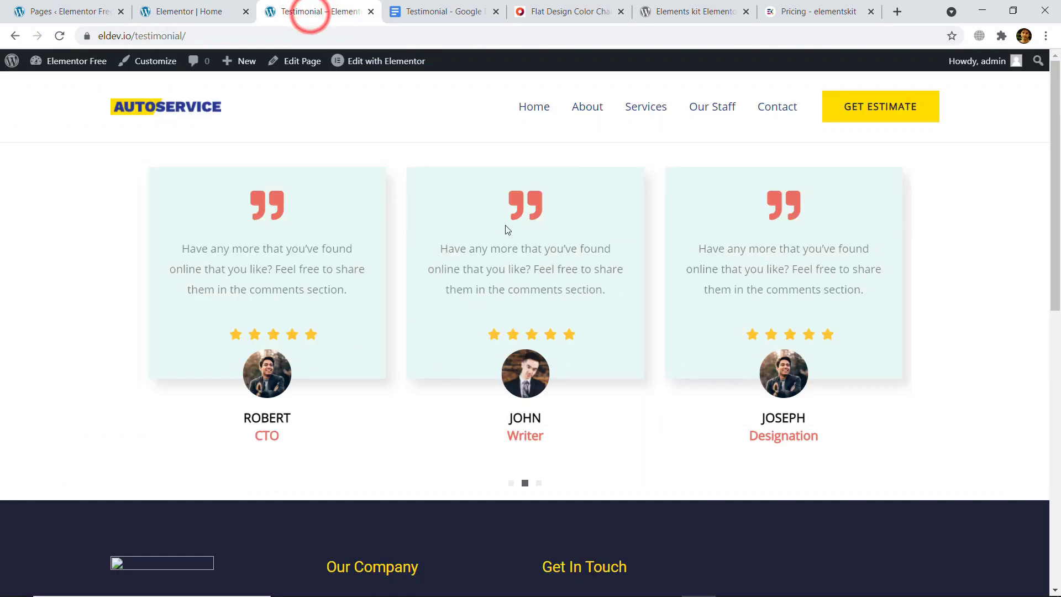
{"action": "left_click", "coordinate": [171, 6]}
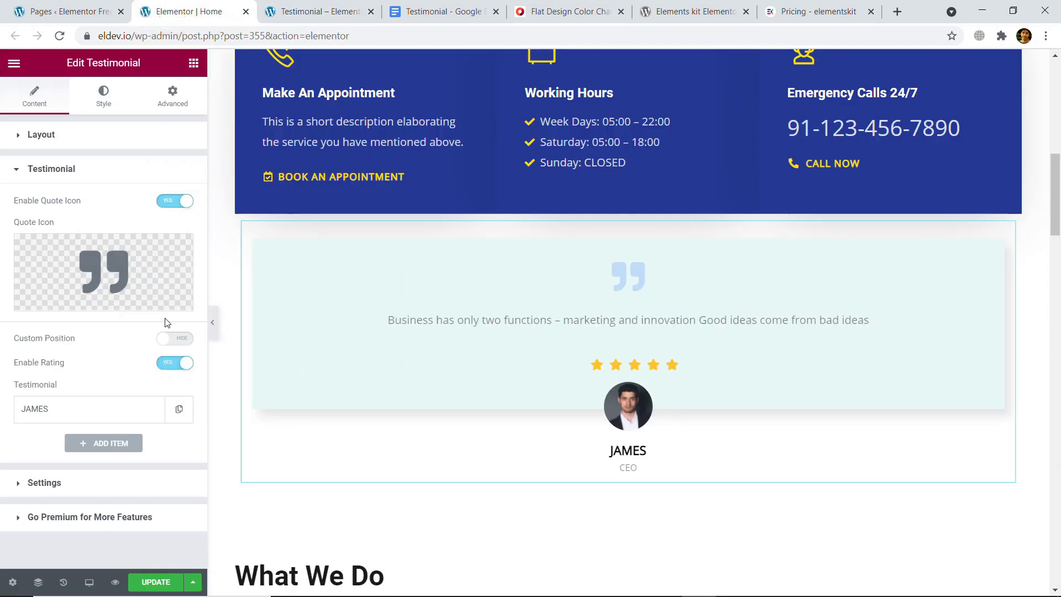
- Duplicate the JAMES testimonial into five entries and rename the second one MICHAEL
{"action": "left_click", "coordinate": [179, 409]}
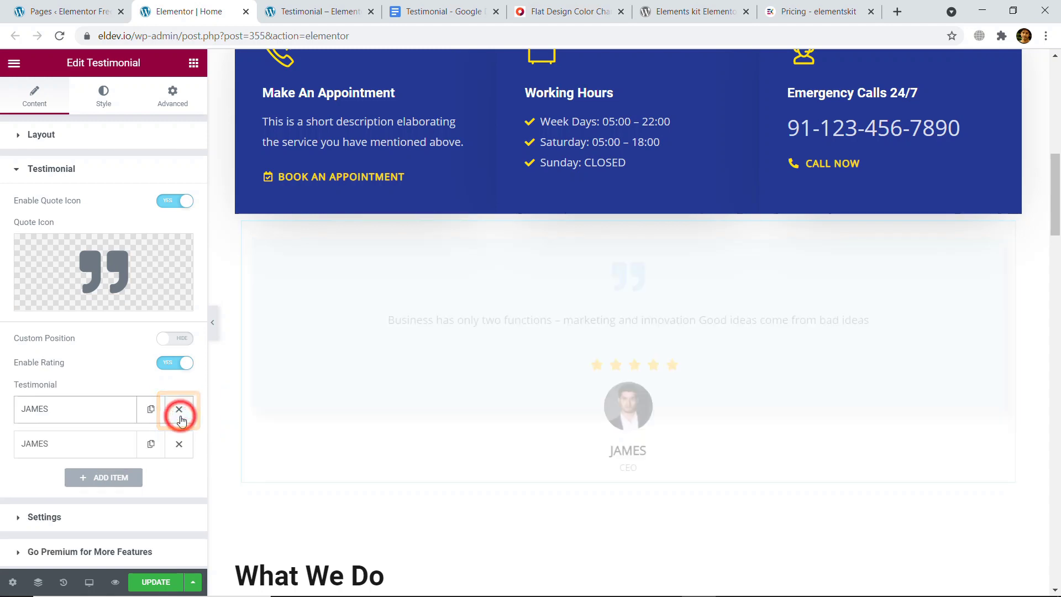
{"action": "scroll", "coordinate": [176, 421], "scroll_direction": "down", "scroll_amount": 2}
{"action": "left_click", "coordinate": [151, 376]}
{"action": "left_click", "coordinate": [151, 376]}
{"action": "left_click", "coordinate": [150, 375]}
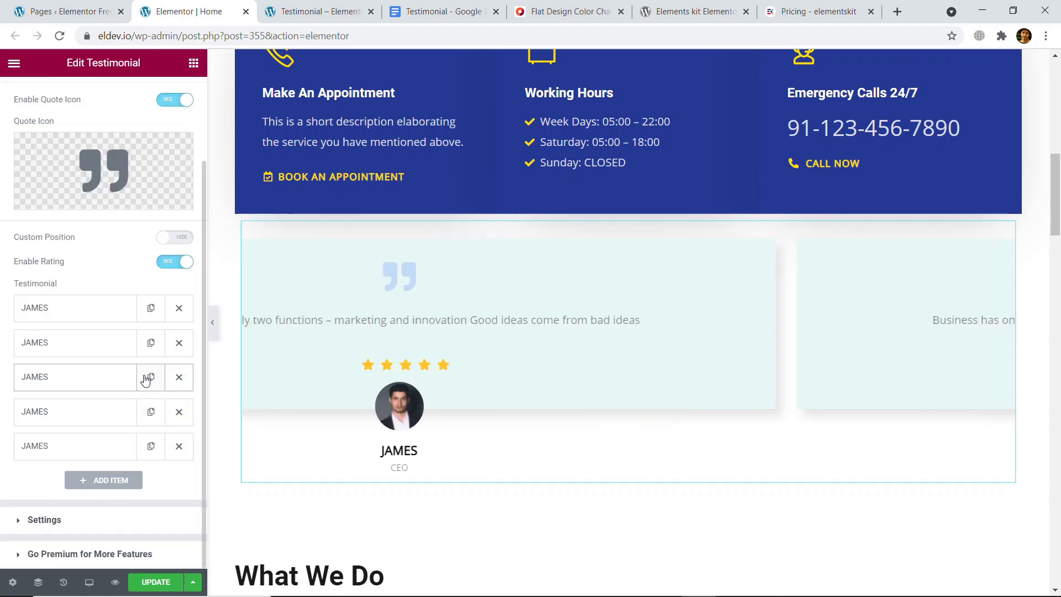
{"action": "left_click", "coordinate": [98, 349]}
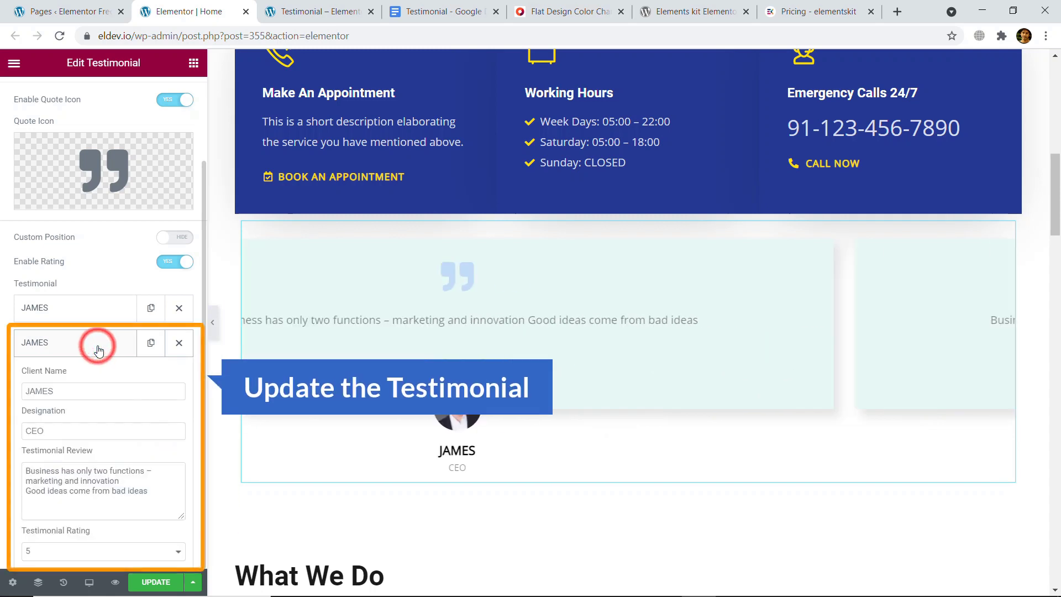
{"action": "left_click_drag", "start_coordinate": [73, 390], "coordinate": [23, 388]}
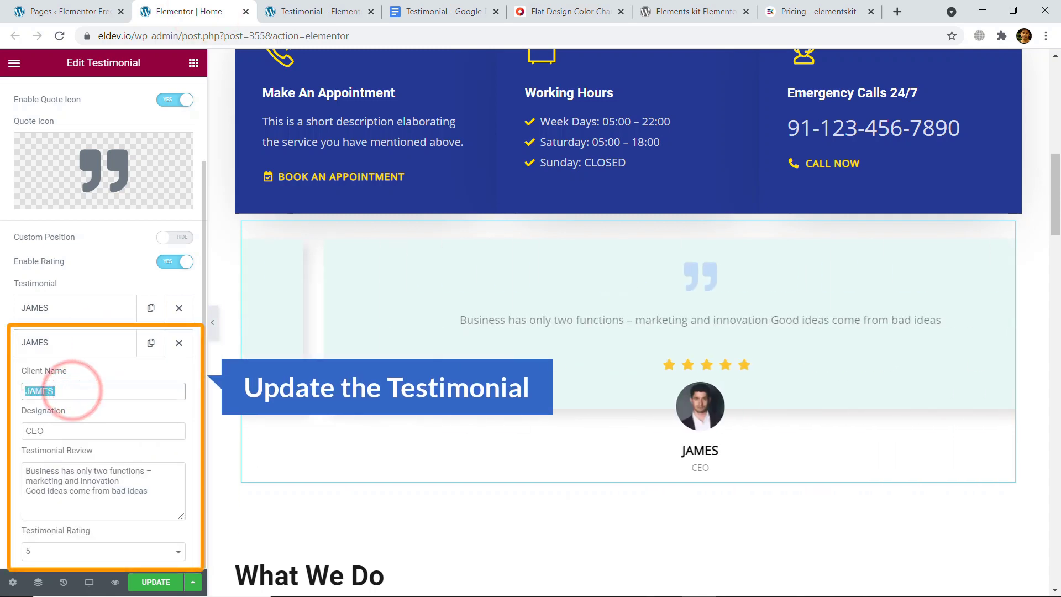
{"action": "type", "text": "MICHAEL"}
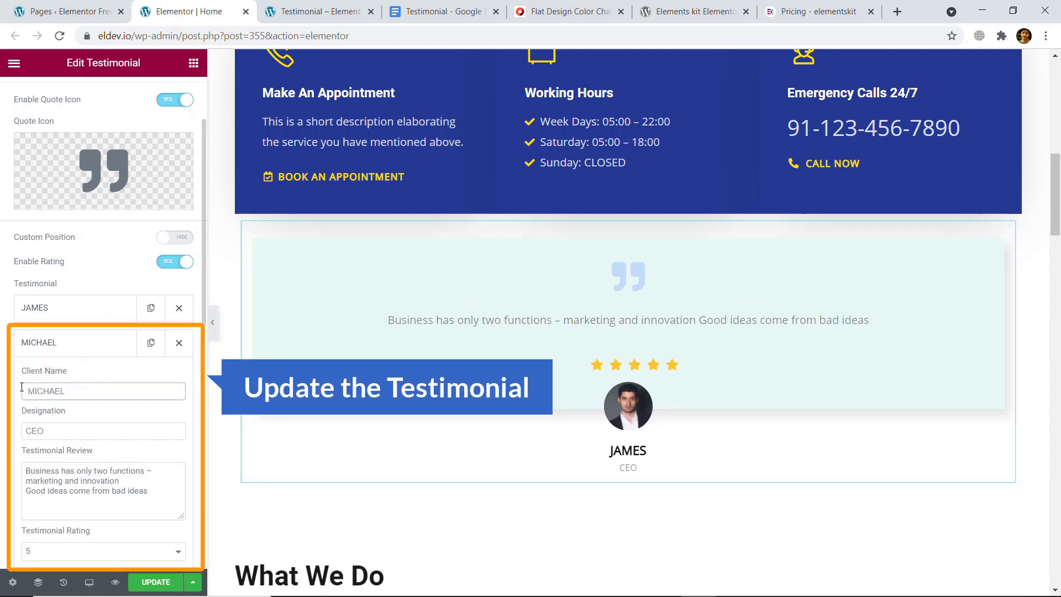
{"action": "left_click", "coordinate": [73, 344]}
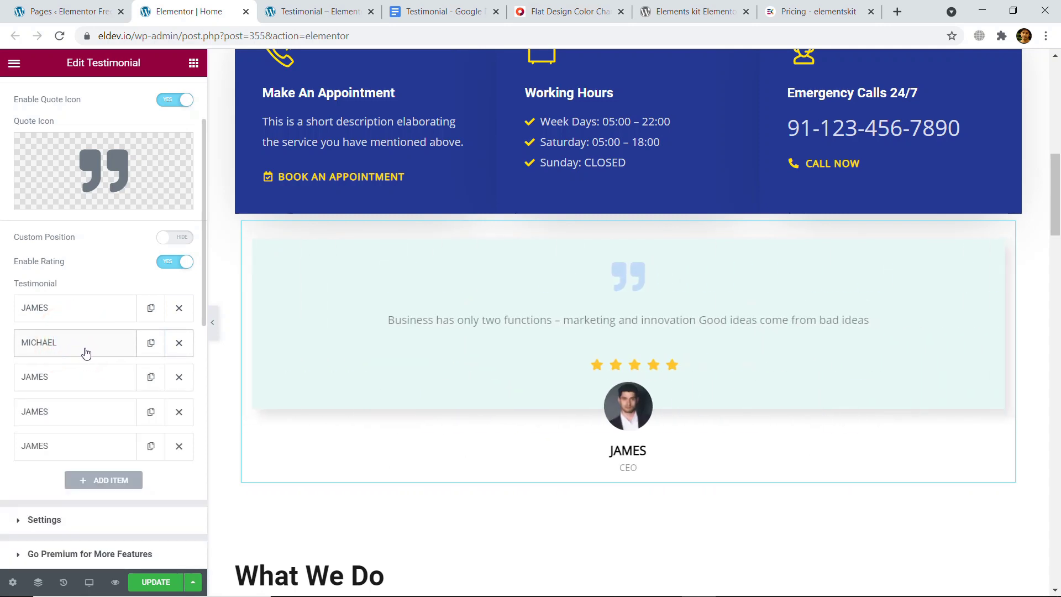
- Rename the third testimonial ROBERT, then open MICHAEL's avatar image picker
{"action": "left_click", "coordinate": [117, 380]}
{"action": "double_click", "coordinate": [85, 426]}
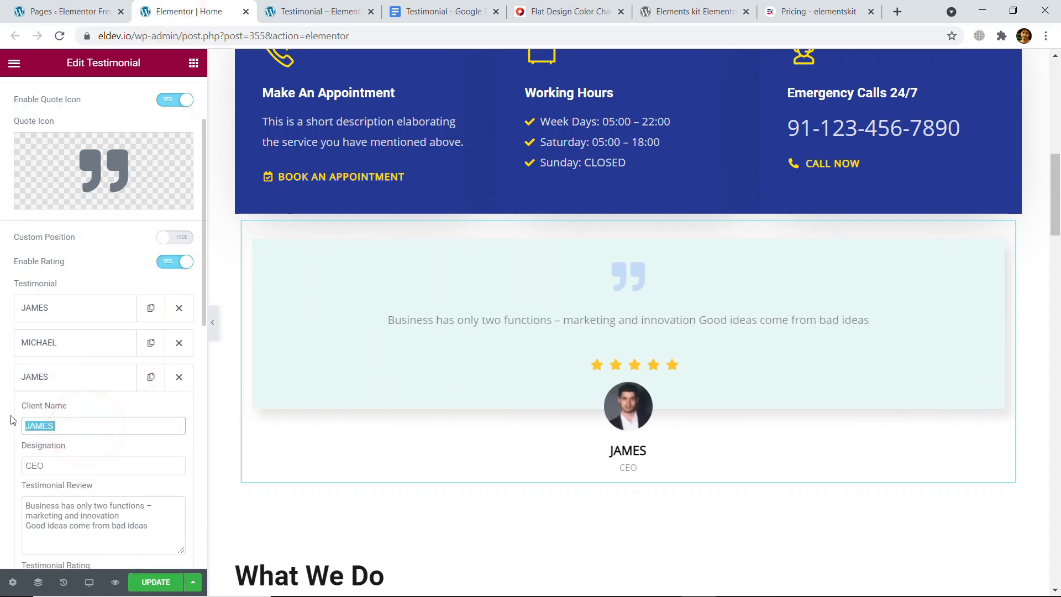
{"action": "type", "text": "ROBERT"}
{"action": "left_click", "coordinate": [83, 377]}
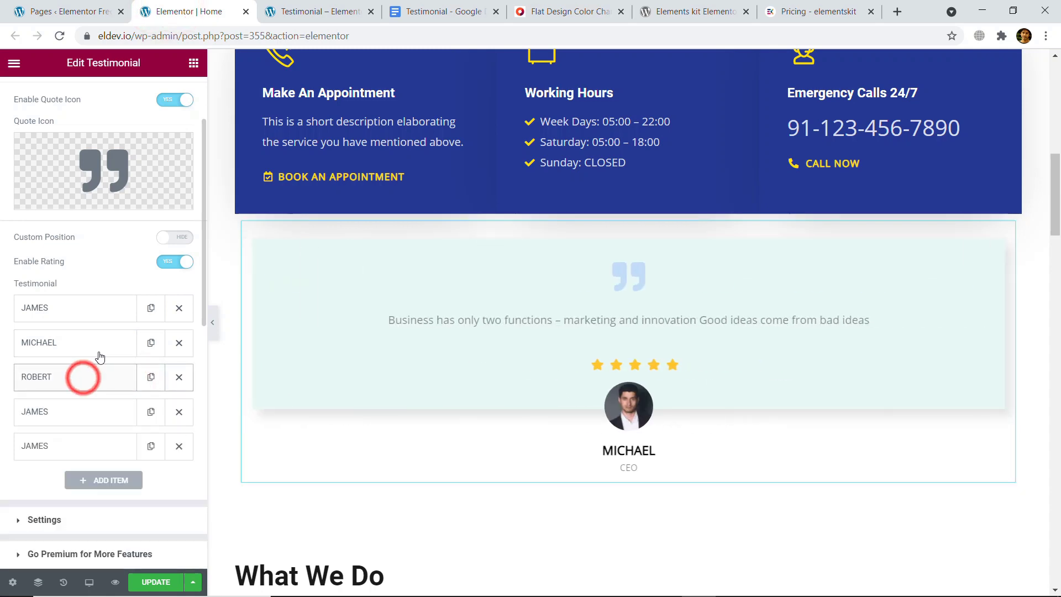
{"action": "left_click", "coordinate": [98, 349]}
{"action": "scroll", "coordinate": [99, 386], "scroll_direction": "down", "scroll_amount": 5}
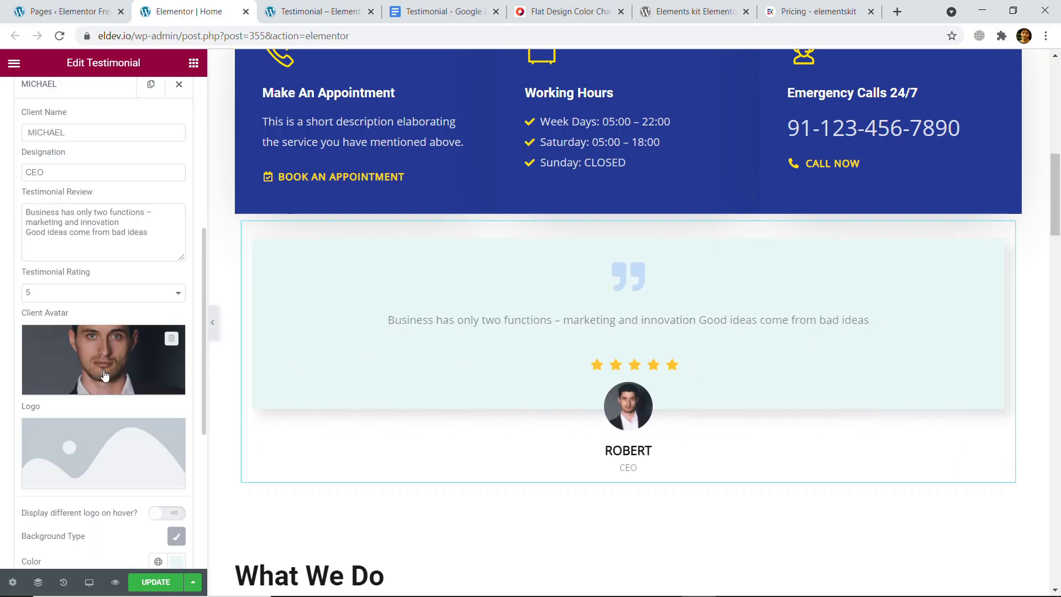
{"action": "left_click", "coordinate": [102, 366]}
- Insert team-07-free-img-1.jpg as MICHAEL's client avatar
{"action": "scroll", "coordinate": [386, 398], "scroll_direction": "down", "scroll_amount": 5}
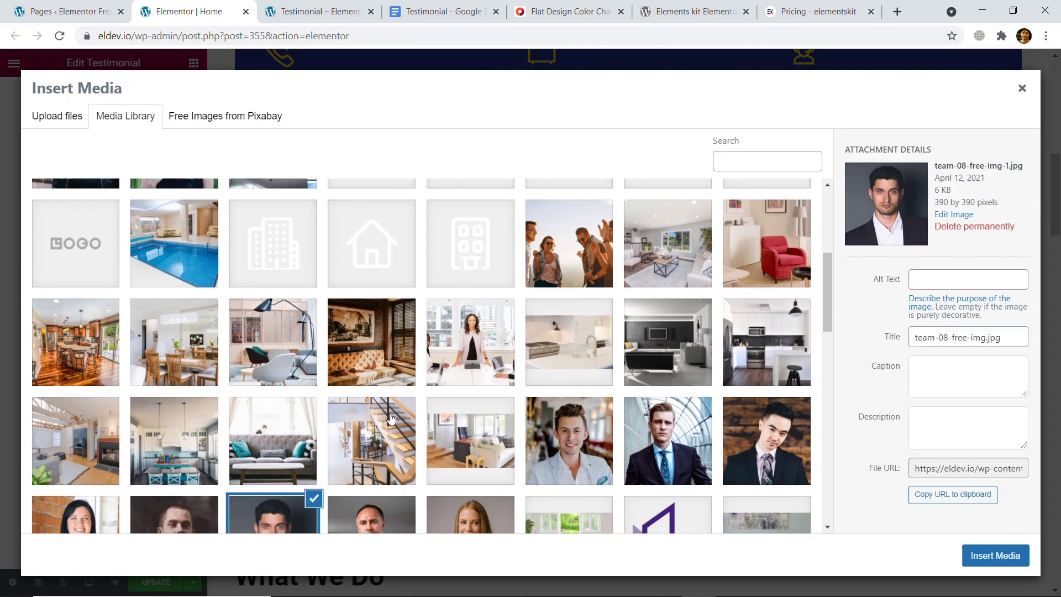
{"action": "scroll", "coordinate": [353, 359], "scroll_direction": "down", "scroll_amount": 5}
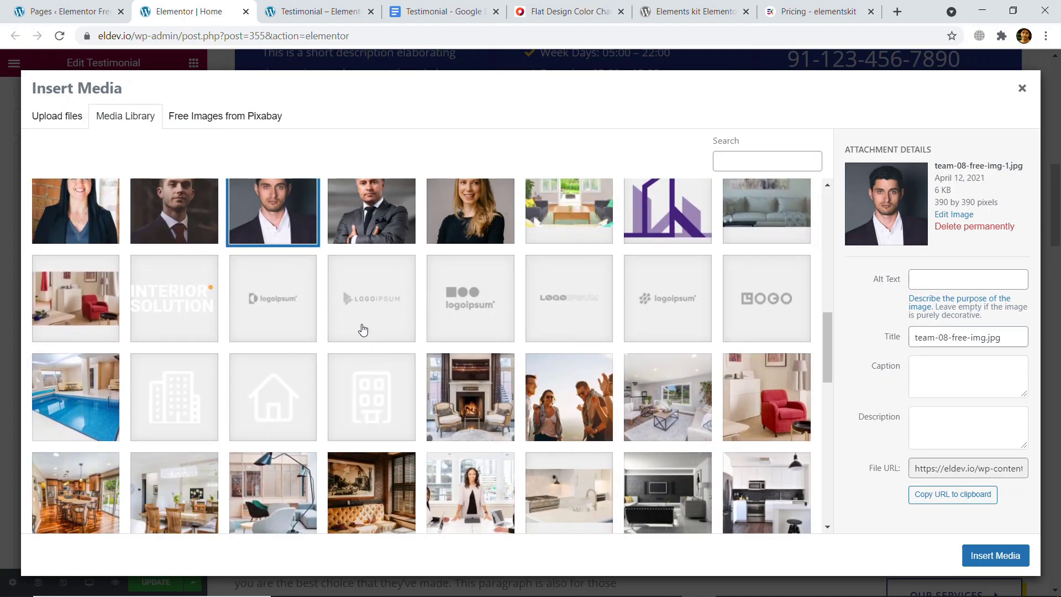
{"action": "scroll", "coordinate": [312, 305], "scroll_direction": "up", "scroll_amount": 1}
{"action": "left_click", "coordinate": [171, 265]}
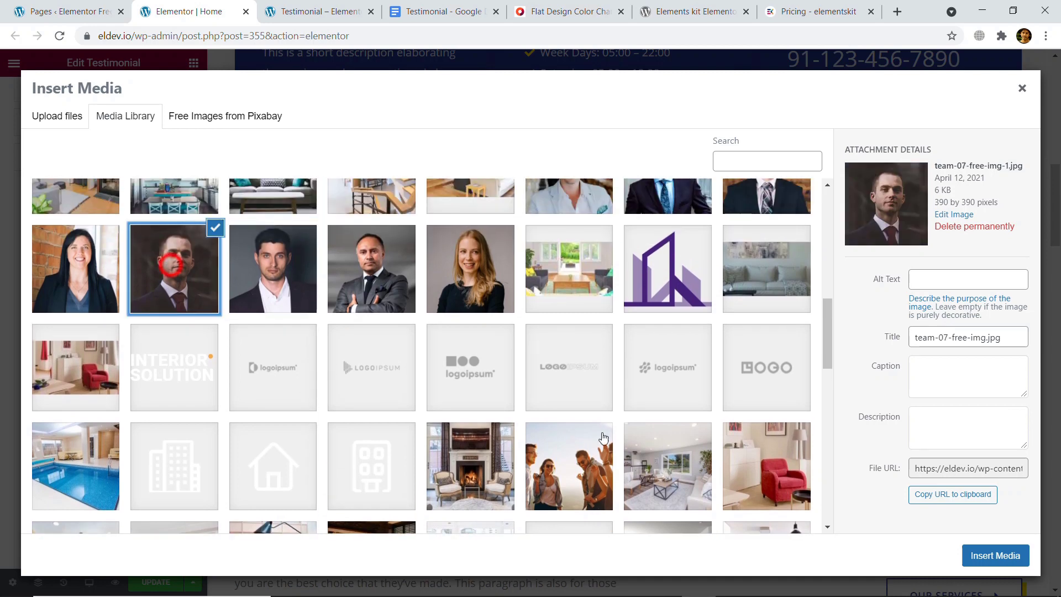
{"action": "left_click", "coordinate": [992, 556]}
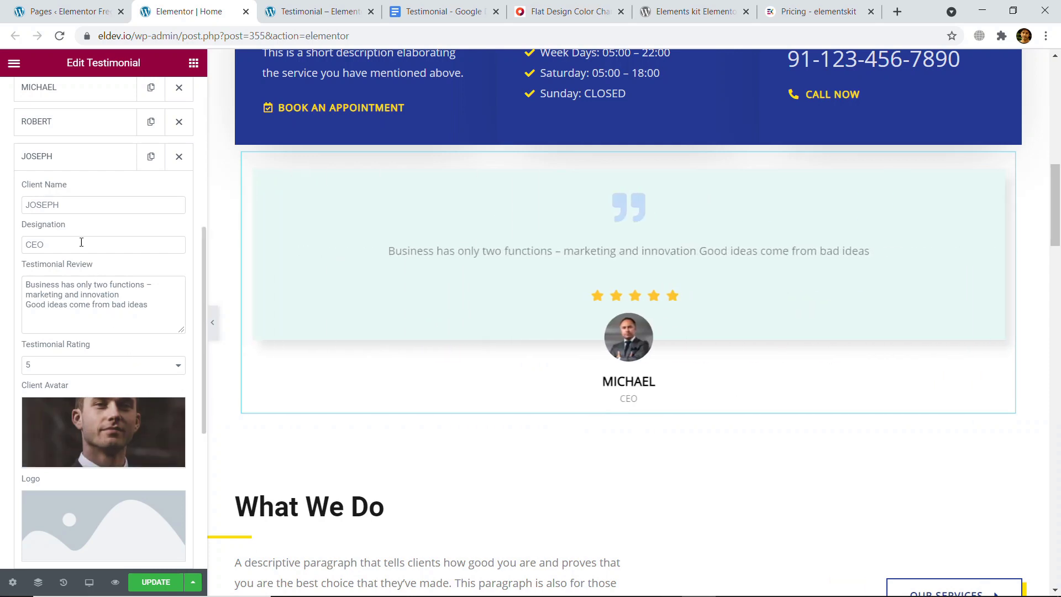
- Collapse the fourth testimonial item, JOSEPH
{"action": "left_click", "coordinate": [58, 184]}
{"action": "left_click", "coordinate": [62, 160]}
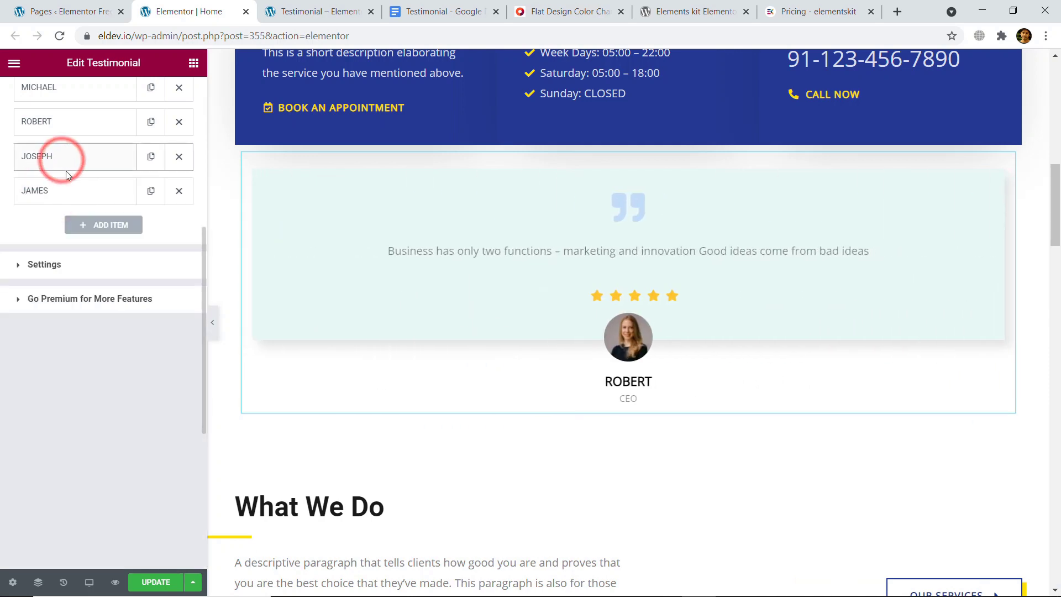
{"action": "scroll", "coordinate": [143, 301], "scroll_direction": "up", "scroll_amount": 3}
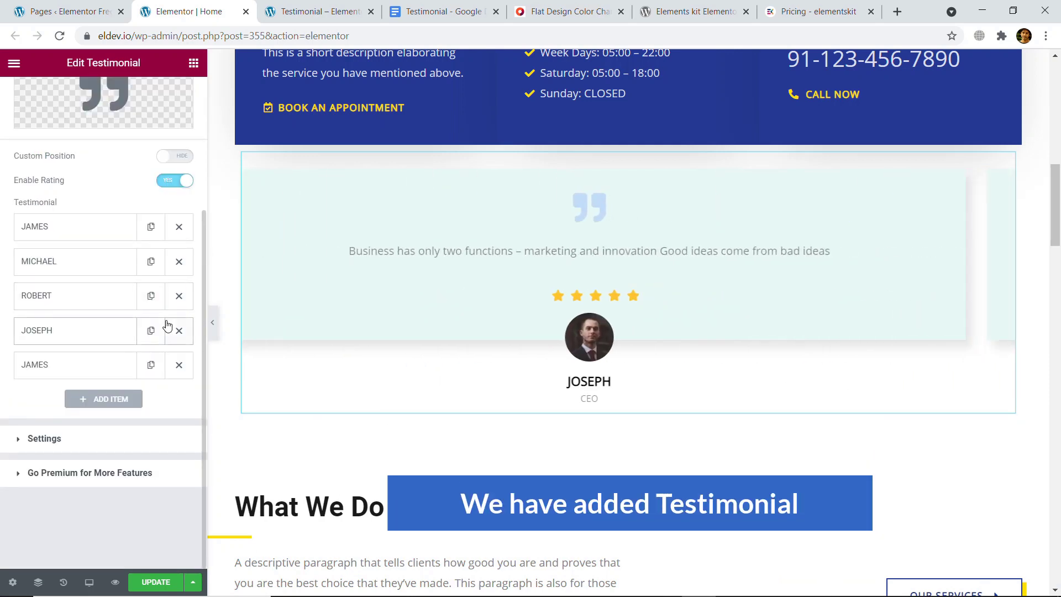
{"action": "scroll", "coordinate": [121, 237], "scroll_direction": "up", "scroll_amount": 3}
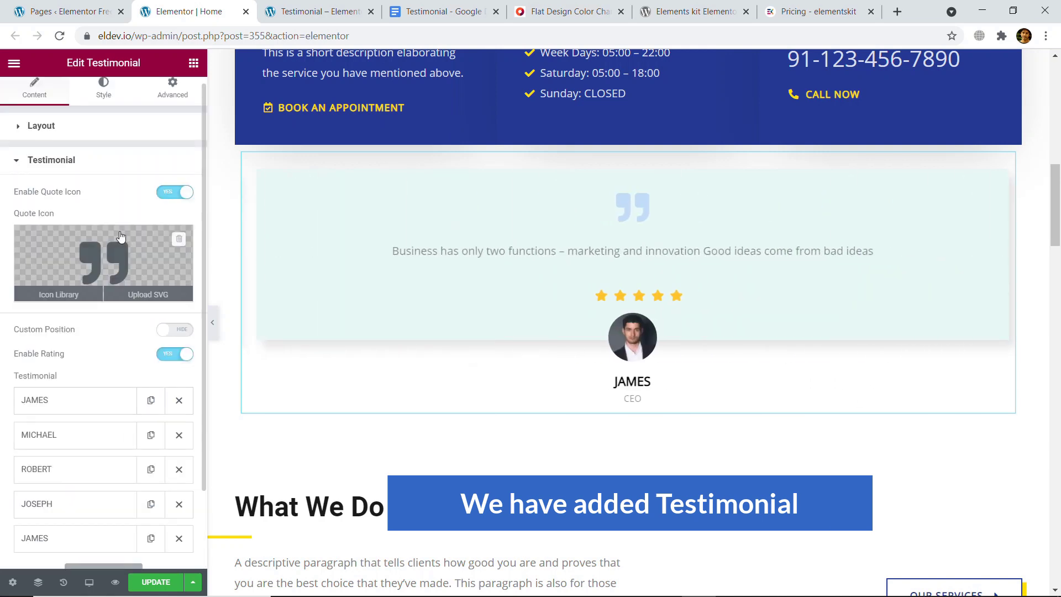
- Set the carousel's Slides To Show to 3 and Slides To Scroll to 2
{"action": "left_click", "coordinate": [74, 161]}
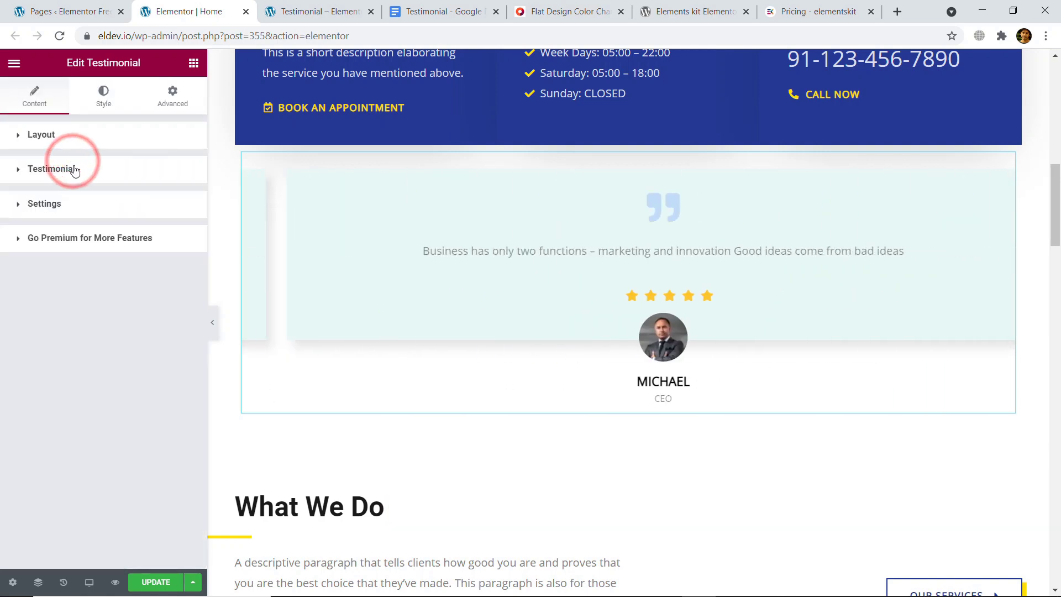
{"action": "left_click", "coordinate": [53, 206]}
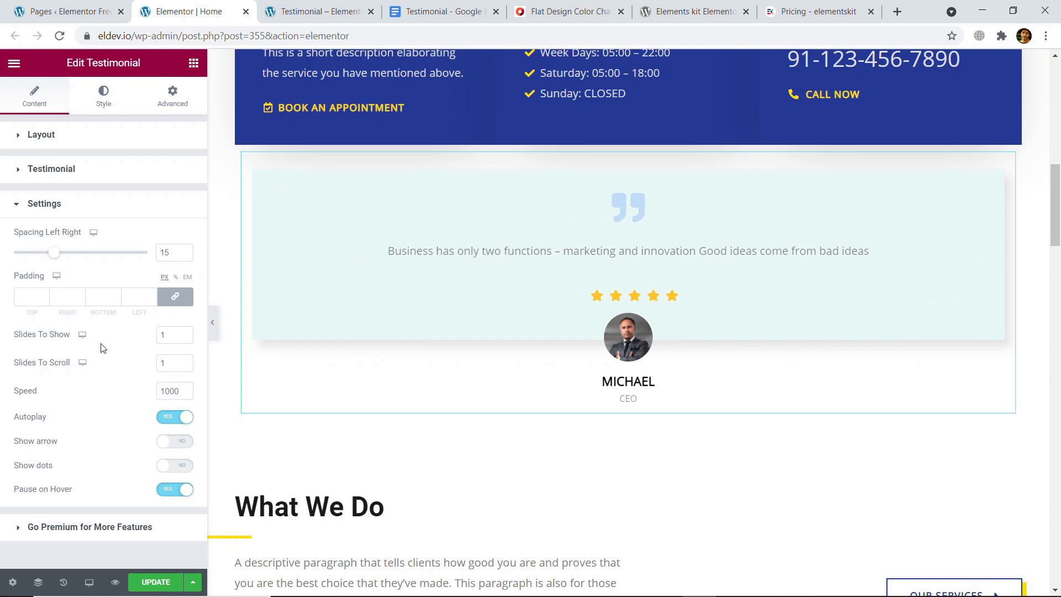
{"action": "left_click", "coordinate": [349, 5]}
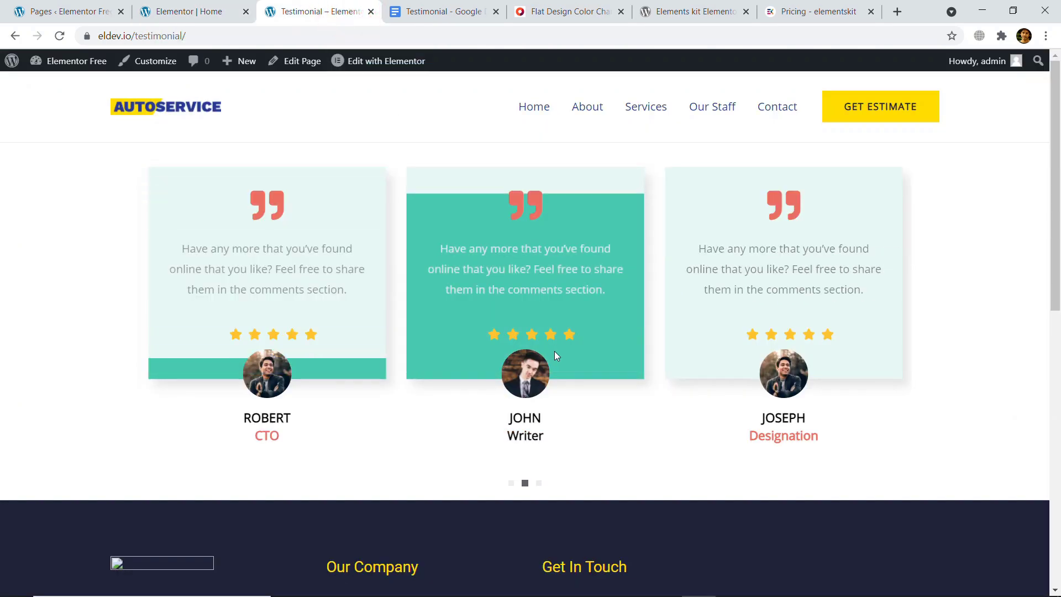
{"action": "left_click", "coordinate": [166, 8]}
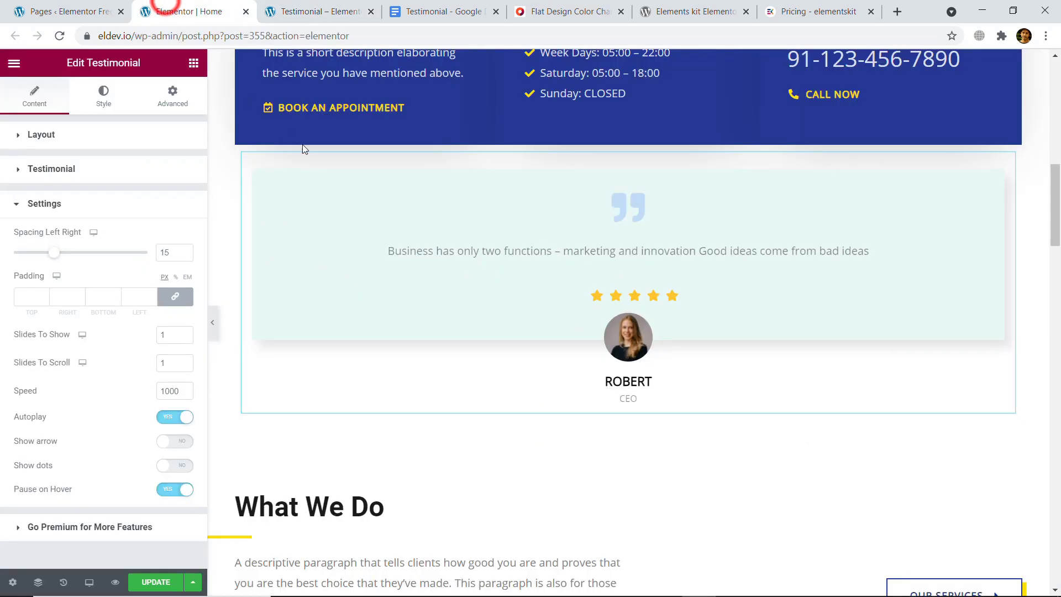
{"action": "double_click", "coordinate": [162, 334]}
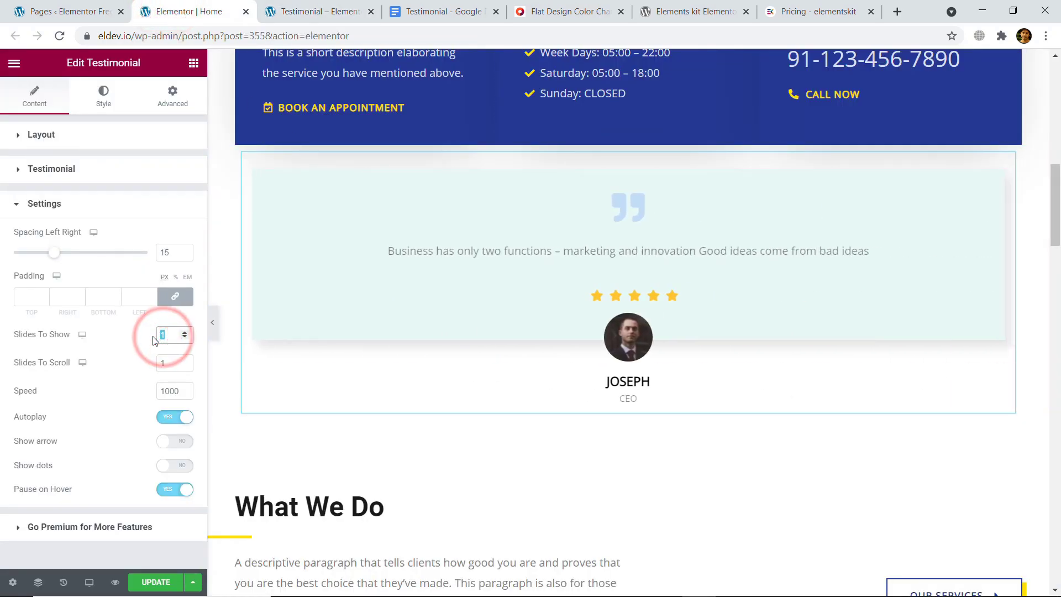
{"action": "left_click", "coordinate": [185, 332]}
{"action": "left_click", "coordinate": [184, 332]}
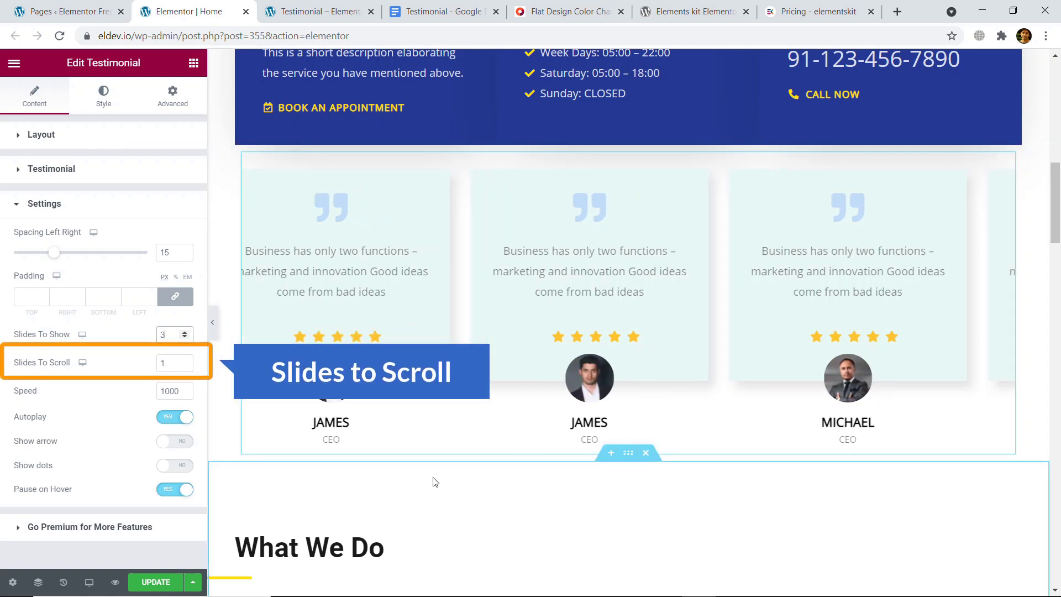
{"action": "left_click", "coordinate": [182, 362]}
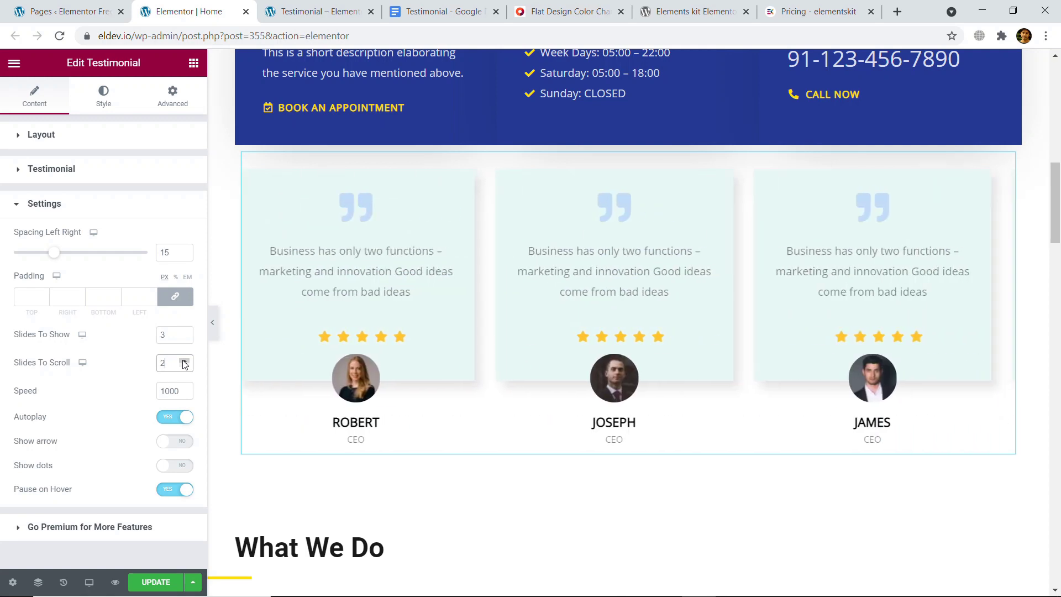
- Turn off the carousel's navigation arrows and dots, then collapse the Settings section
{"action": "left_click", "coordinate": [177, 417]}
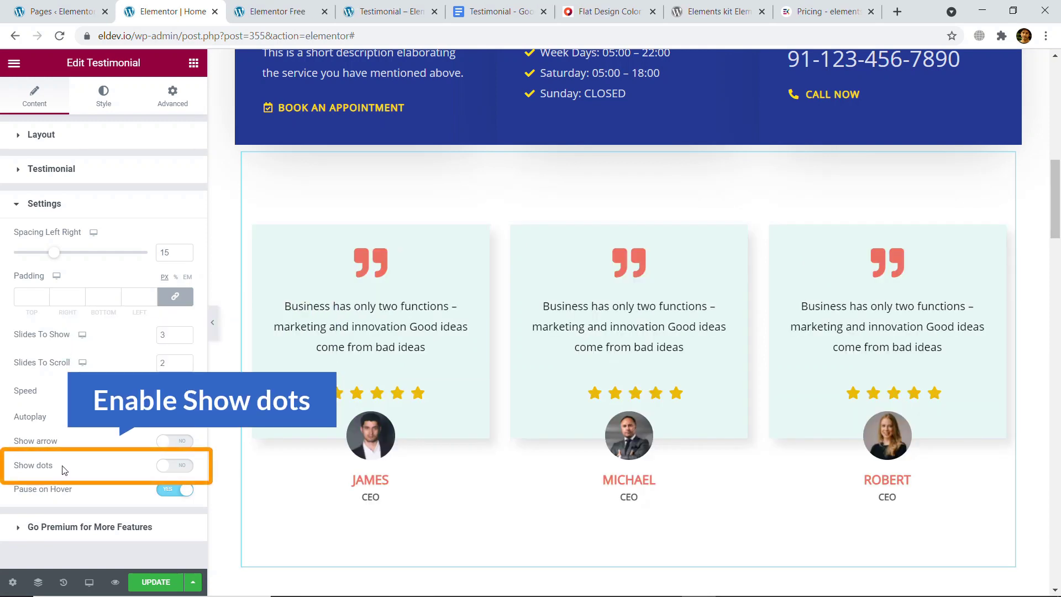
{"action": "left_click", "coordinate": [187, 467]}
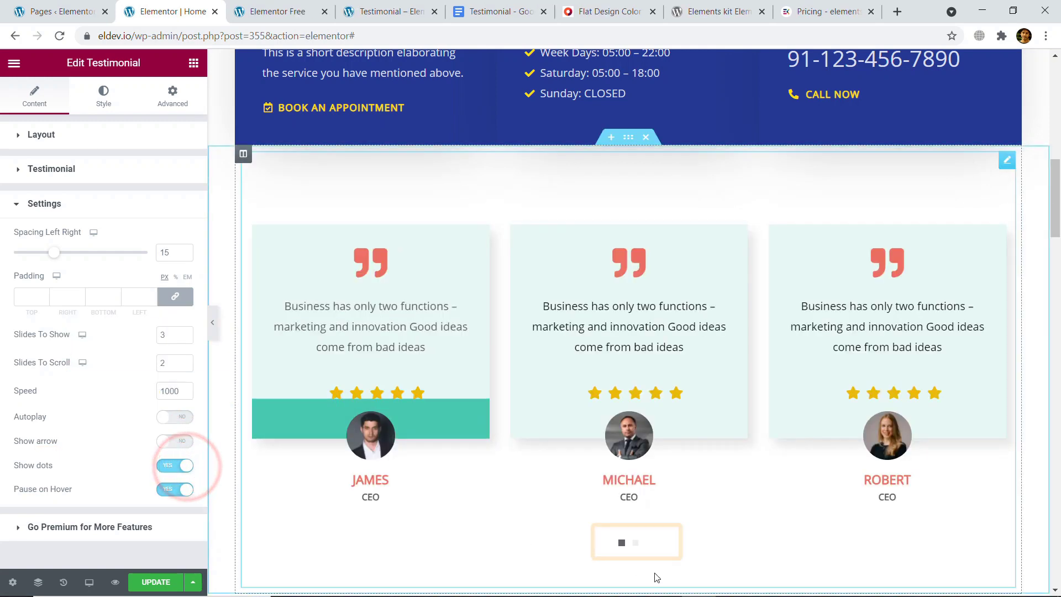
{"action": "left_click", "coordinate": [636, 546]}
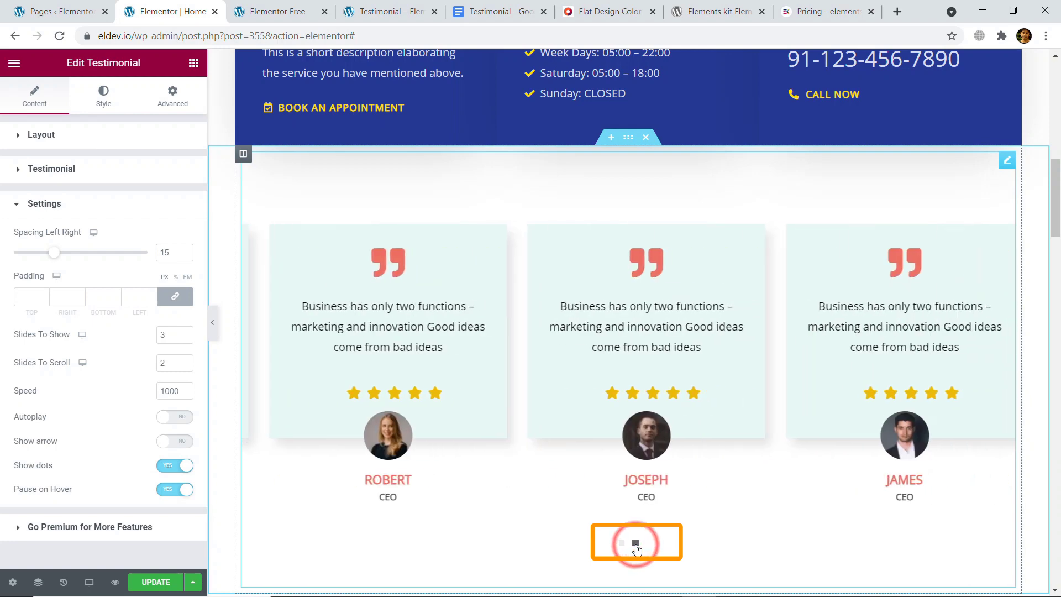
{"action": "left_click", "coordinate": [621, 543]}
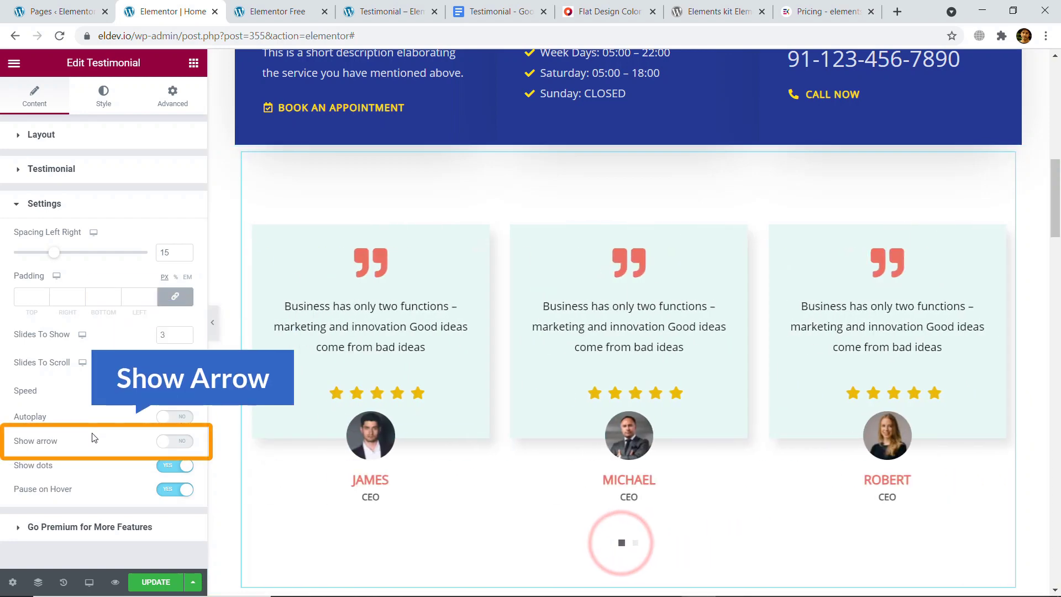
{"action": "left_click", "coordinate": [178, 442]}
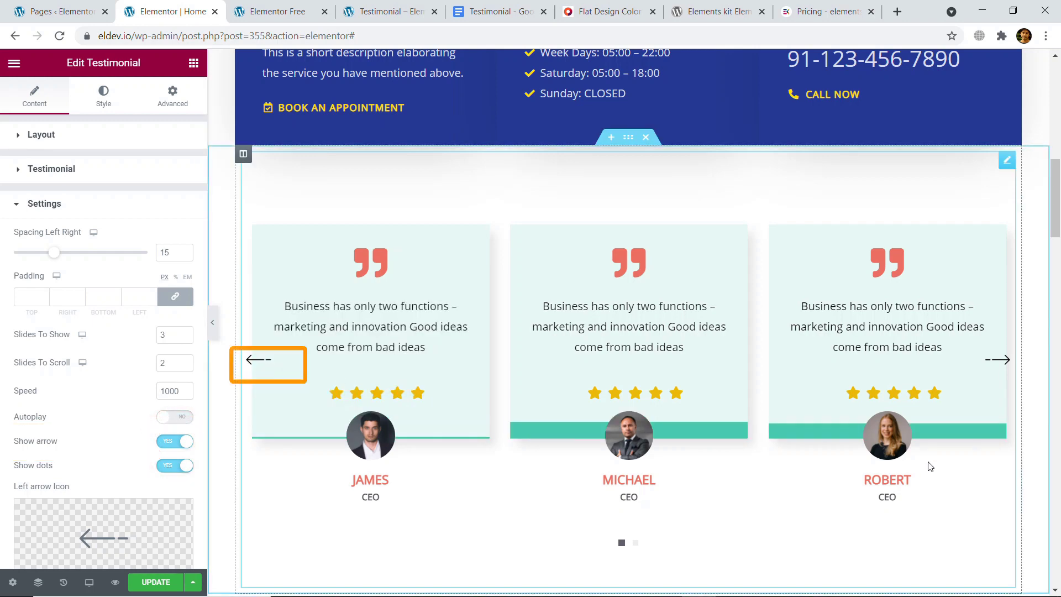
{"action": "left_click", "coordinate": [169, 440]}
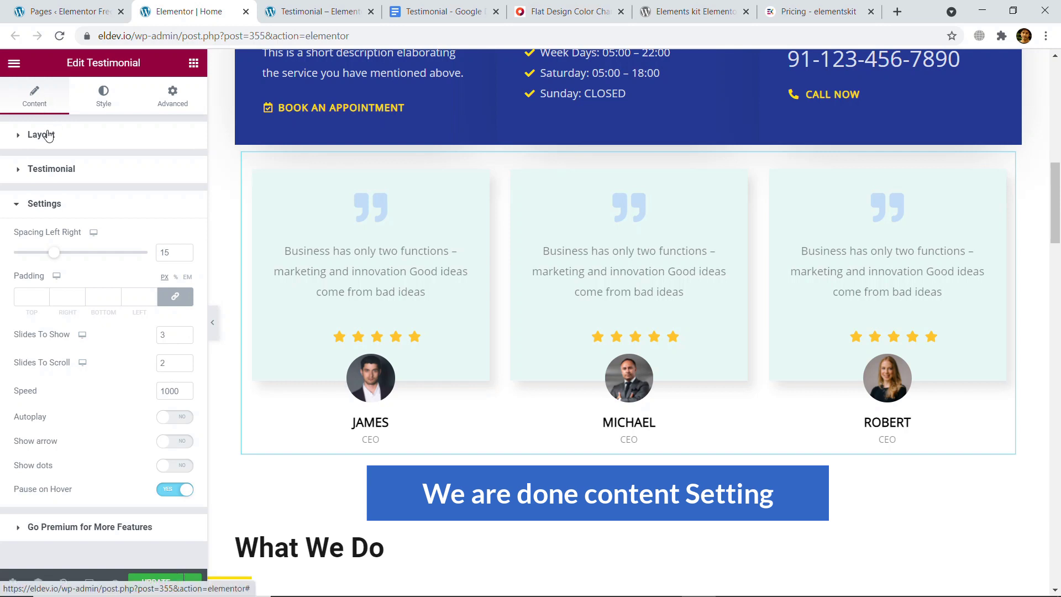
{"action": "left_click", "coordinate": [71, 206]}
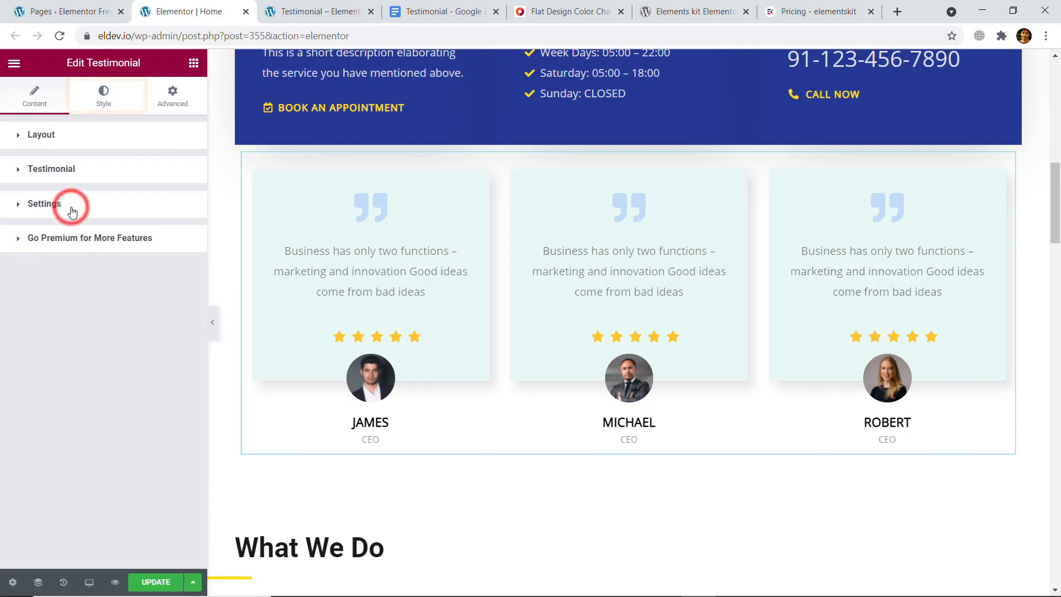
- Open the Style tab, compare the reference card styling, and select #48C9B0 on the colour chart
{"action": "left_click", "coordinate": [102, 99]}
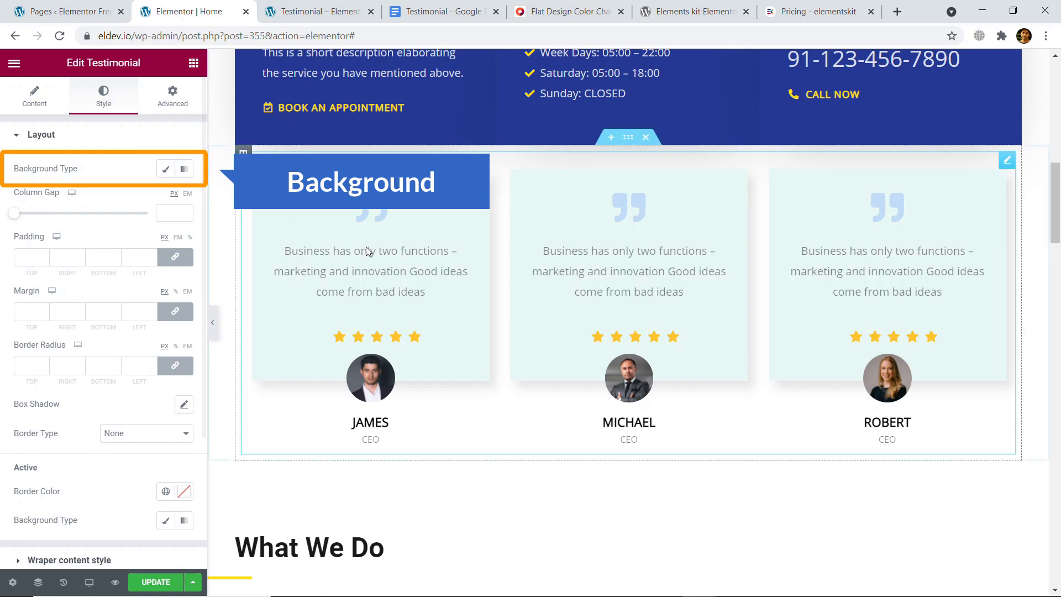
{"action": "left_click", "coordinate": [333, 11]}
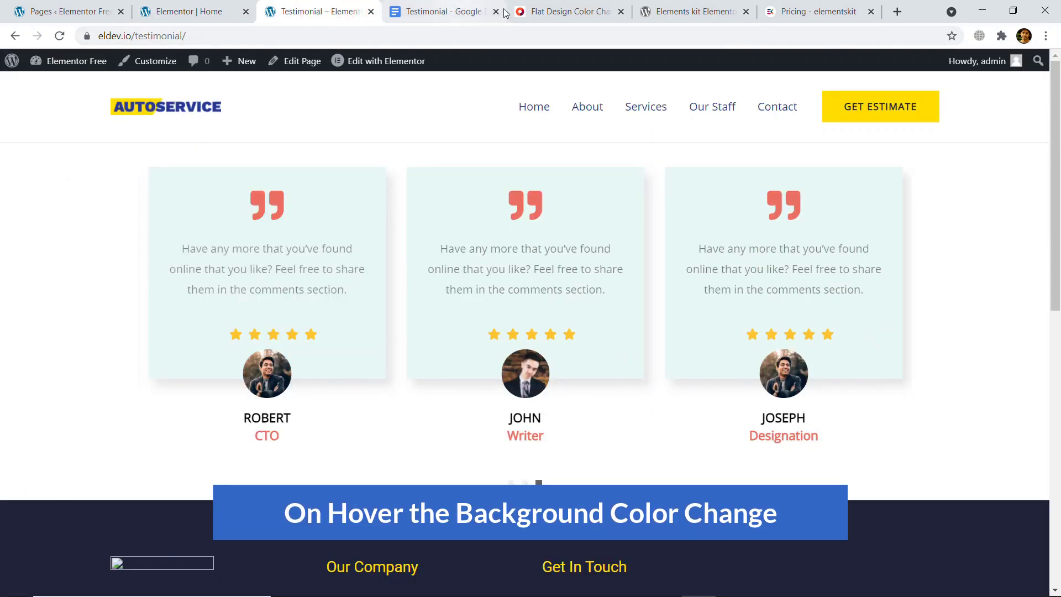
{"action": "left_click", "coordinate": [568, 11]}
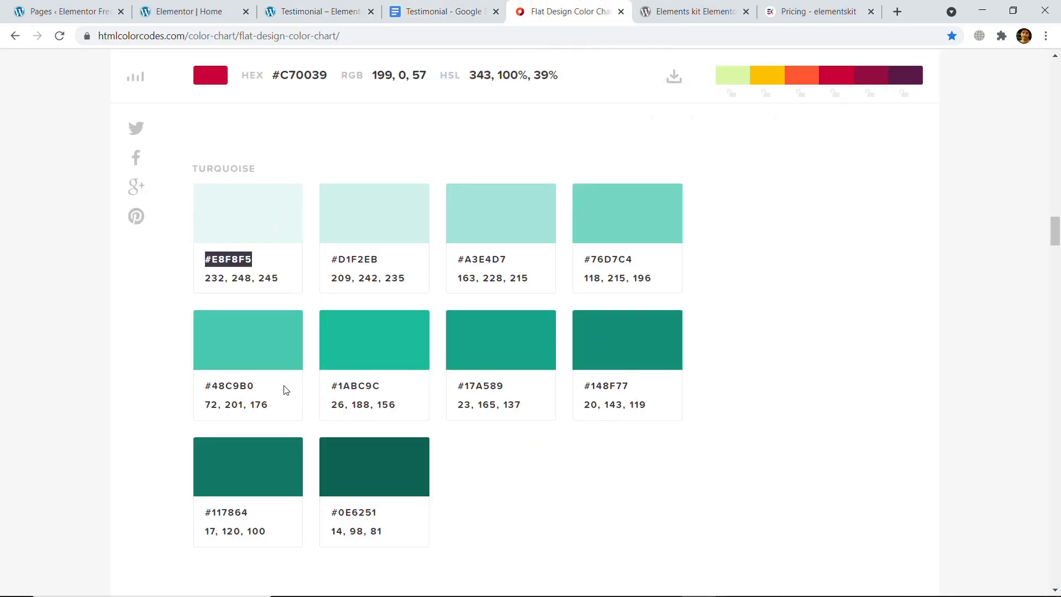
{"action": "double_click", "coordinate": [237, 385]}
- Copy #48C9B0 and apply it as the cards' Classic layout background colour
{"action": "right_click", "coordinate": [237, 386]}
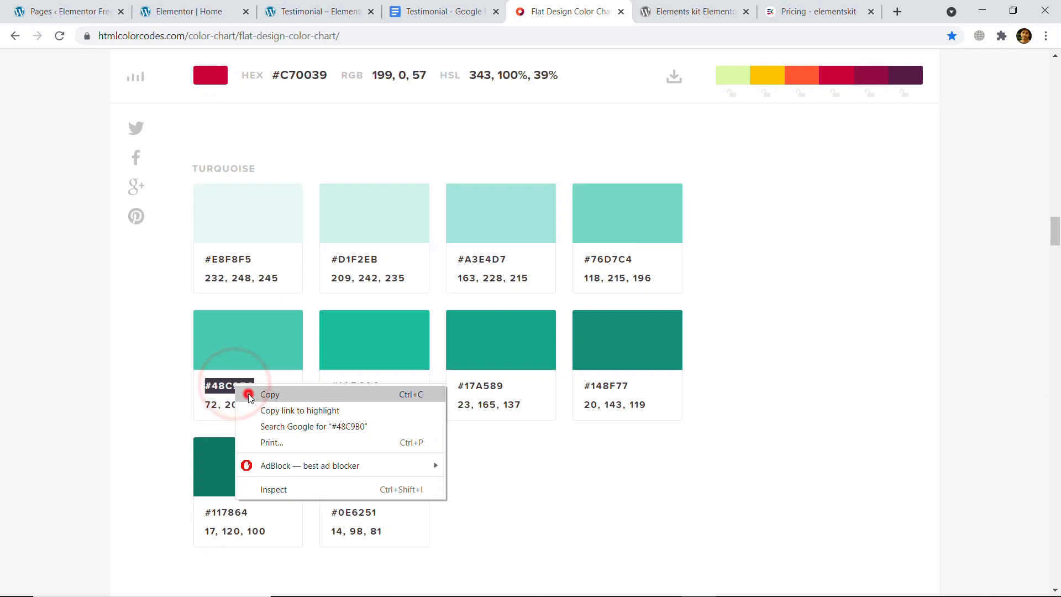
{"action": "left_click", "coordinate": [248, 393]}
{"action": "left_click", "coordinate": [183, 11]}
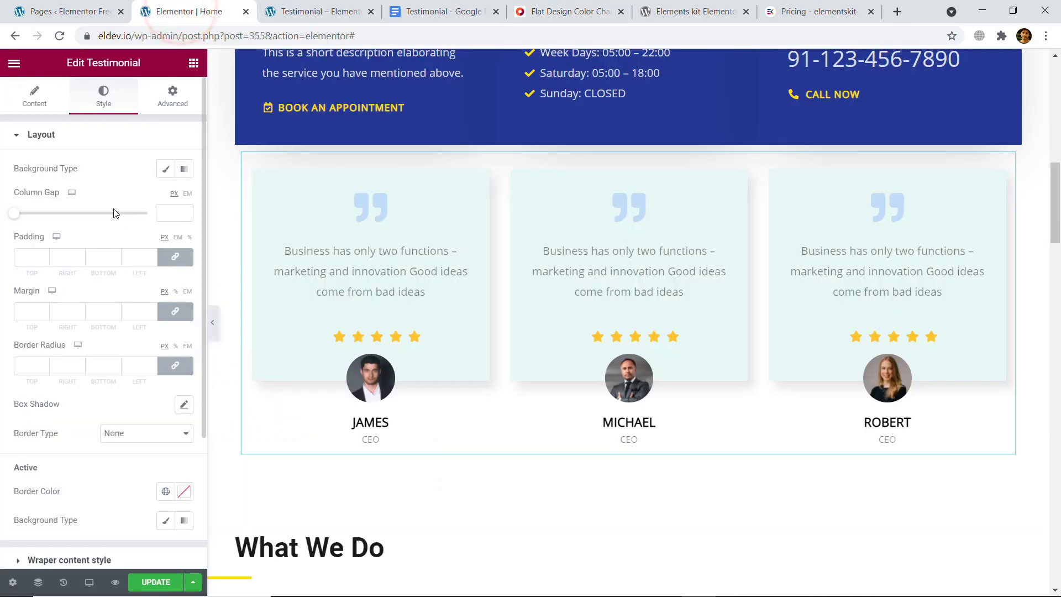
{"action": "left_click", "coordinate": [169, 175]}
{"action": "left_click", "coordinate": [186, 199]}
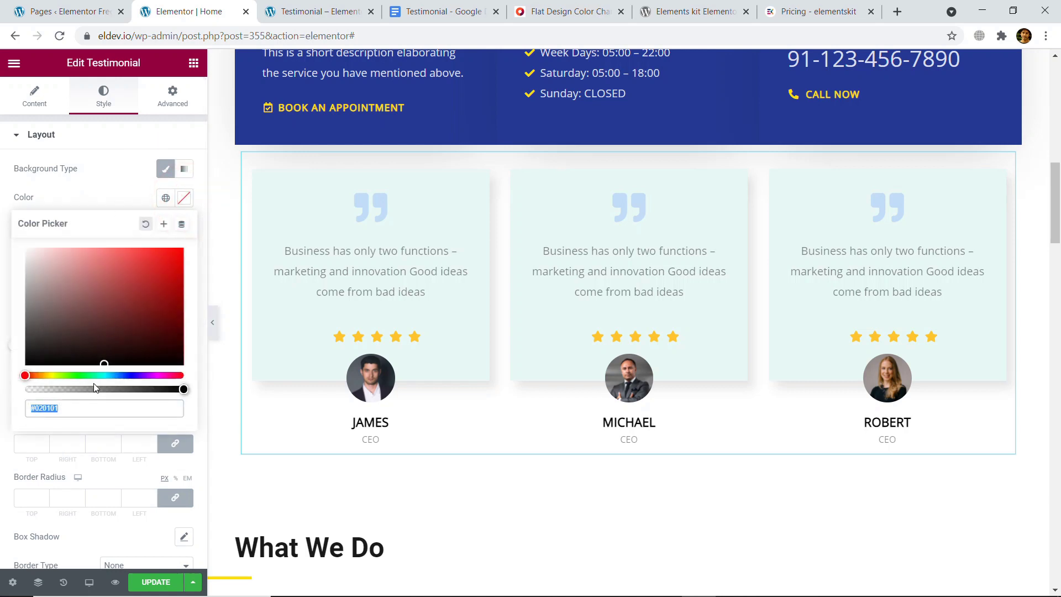
{"action": "key", "text": "ctrl+v"}
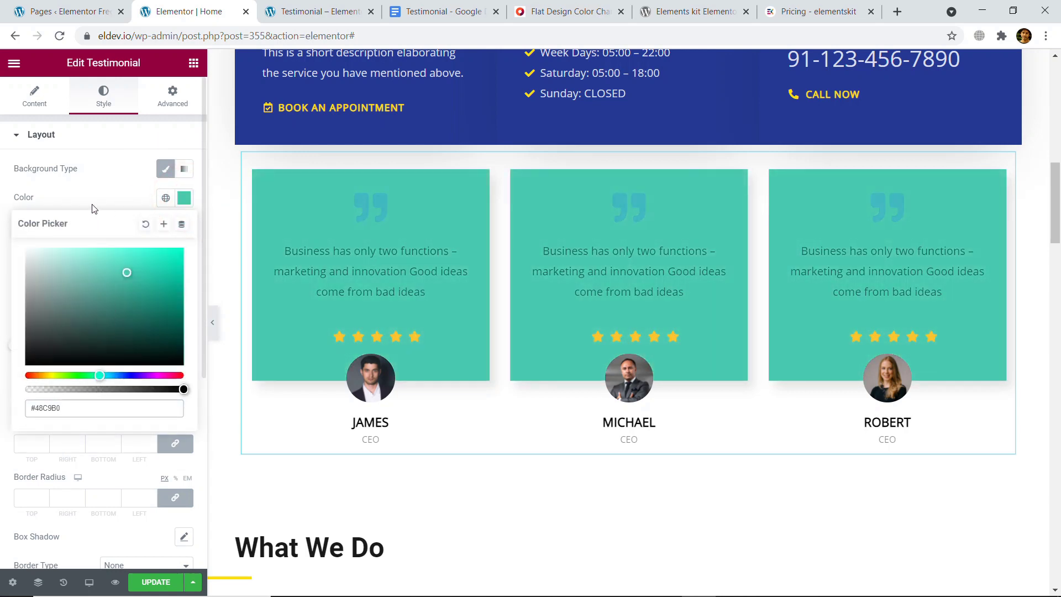
{"action": "left_click", "coordinate": [93, 206]}
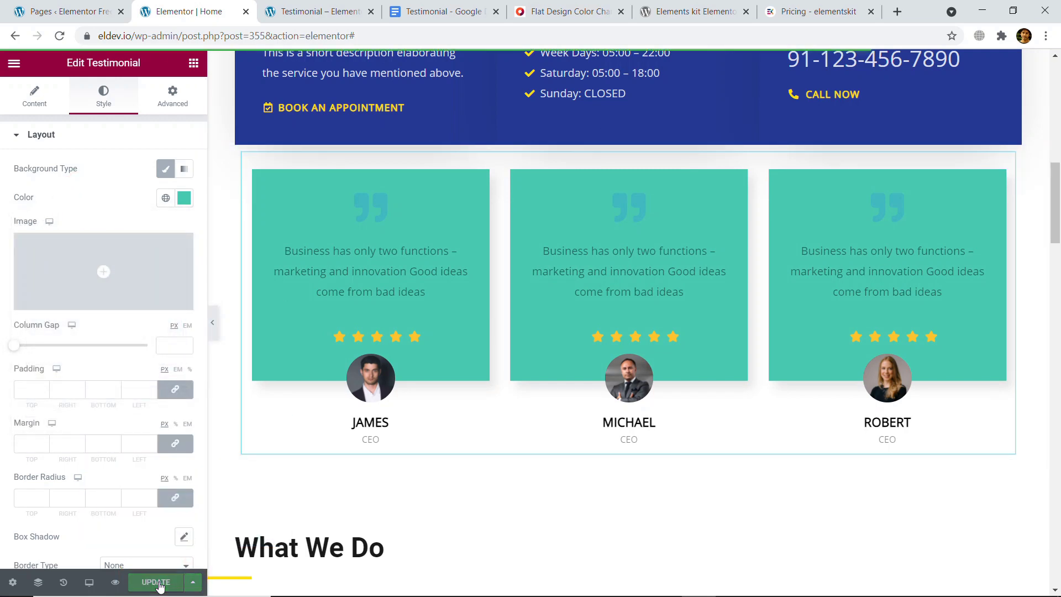
{"action": "left_click", "coordinate": [113, 583]}
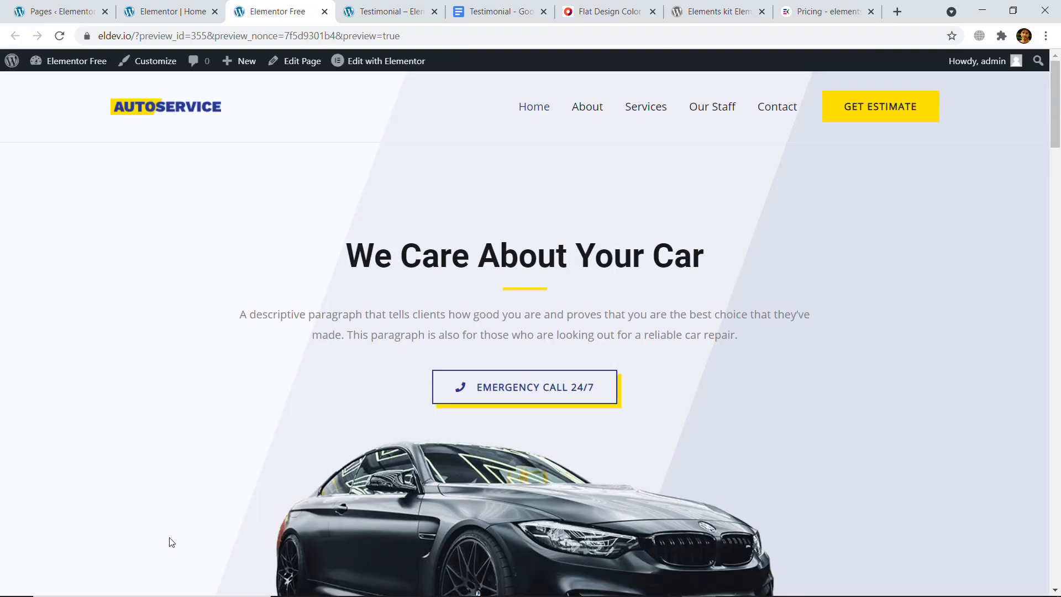
{"action": "scroll", "coordinate": [243, 322], "scroll_direction": "down", "scroll_amount": 10}
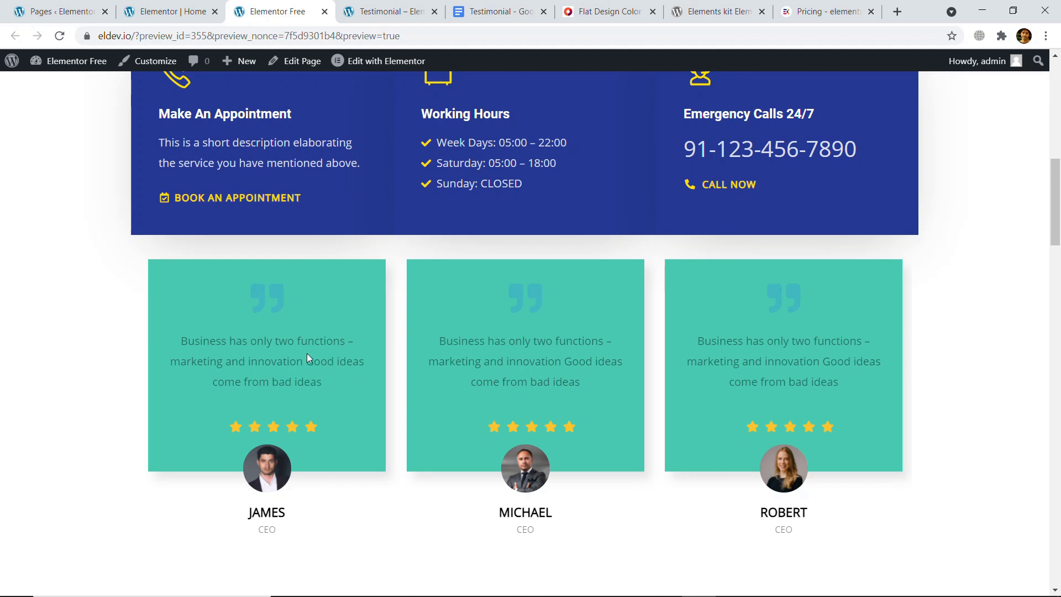
{"action": "left_click", "coordinate": [146, 11]}
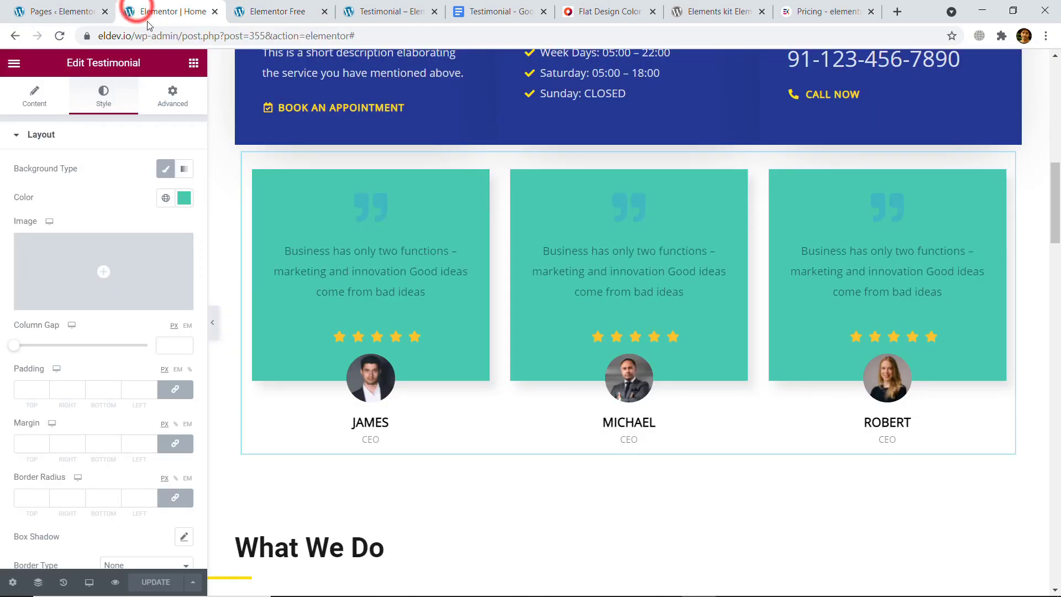
{"action": "scroll", "coordinate": [141, 318], "scroll_direction": "down", "scroll_amount": 3}
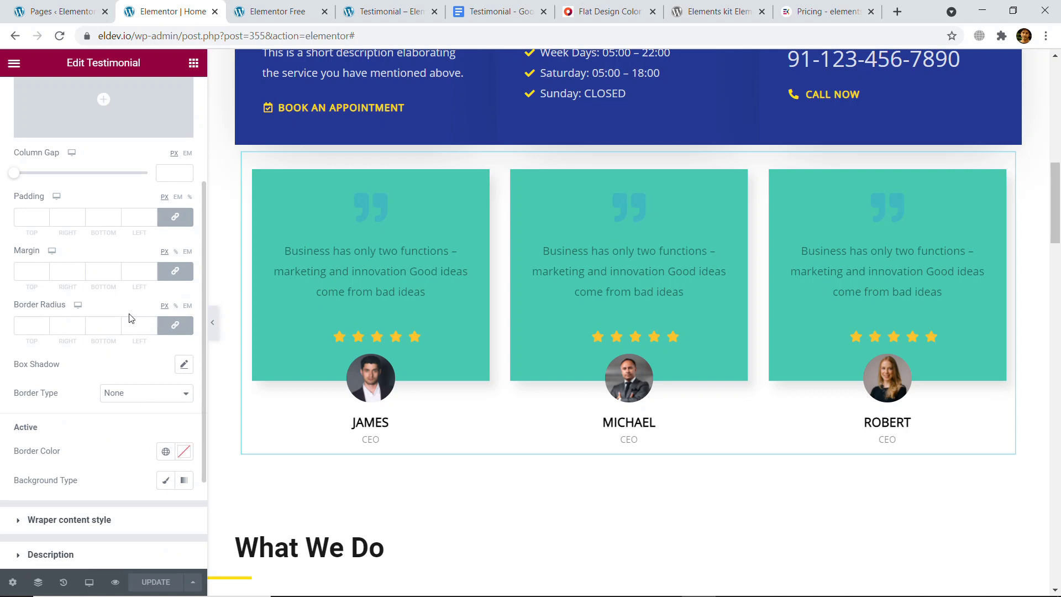
{"action": "scroll", "coordinate": [131, 318], "scroll_direction": "up", "scroll_amount": 3}
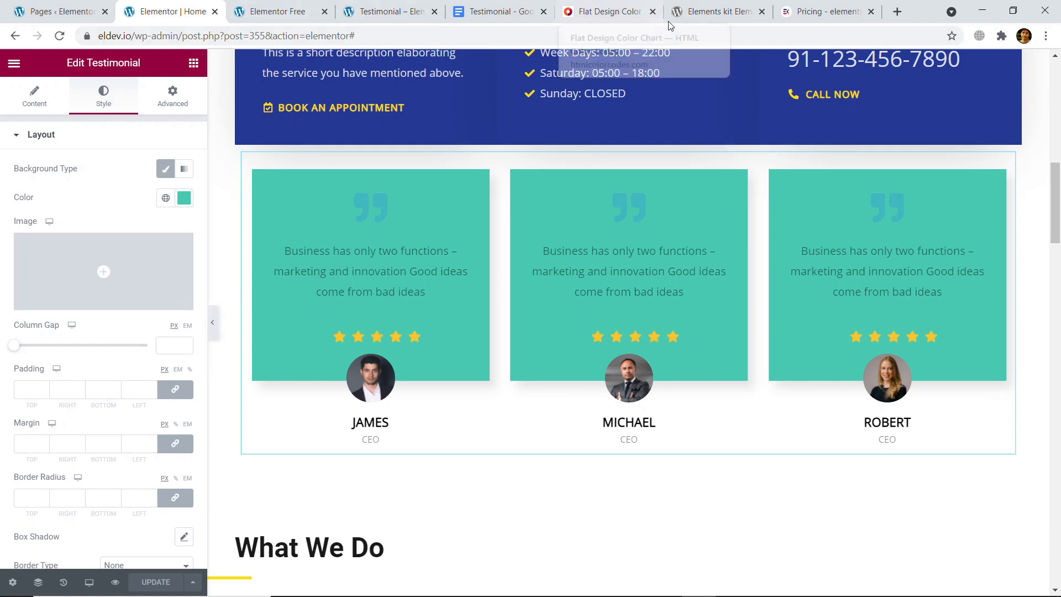
{"action": "left_click", "coordinate": [624, 4]}
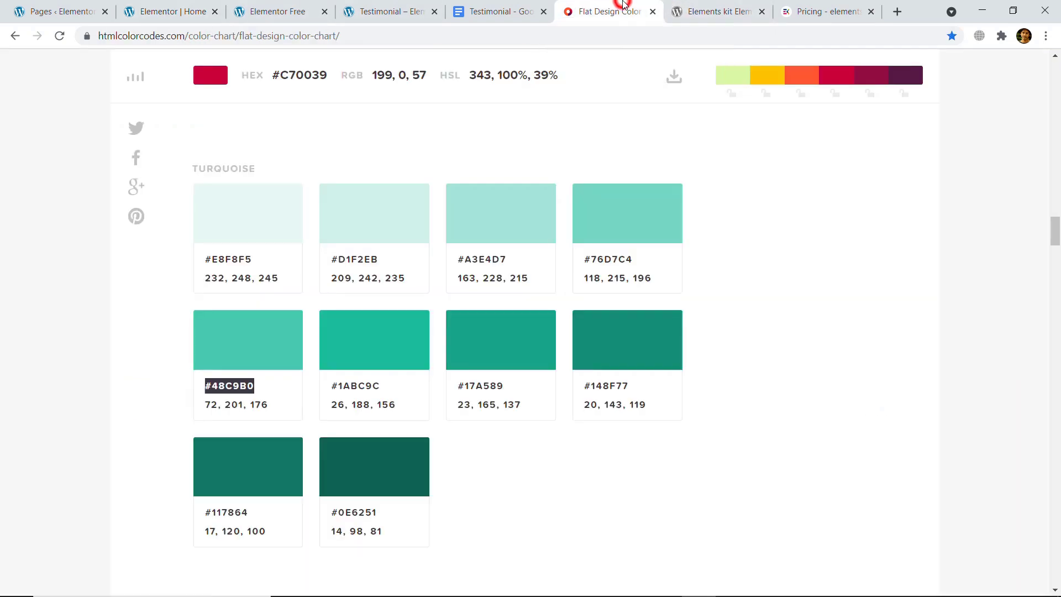
- Copy #E8F8F5 from the chart and paste it as the cards' layout background colour
{"action": "left_click", "coordinate": [242, 260]}
{"action": "right_click", "coordinate": [242, 259]}
{"action": "left_click", "coordinate": [265, 269]}
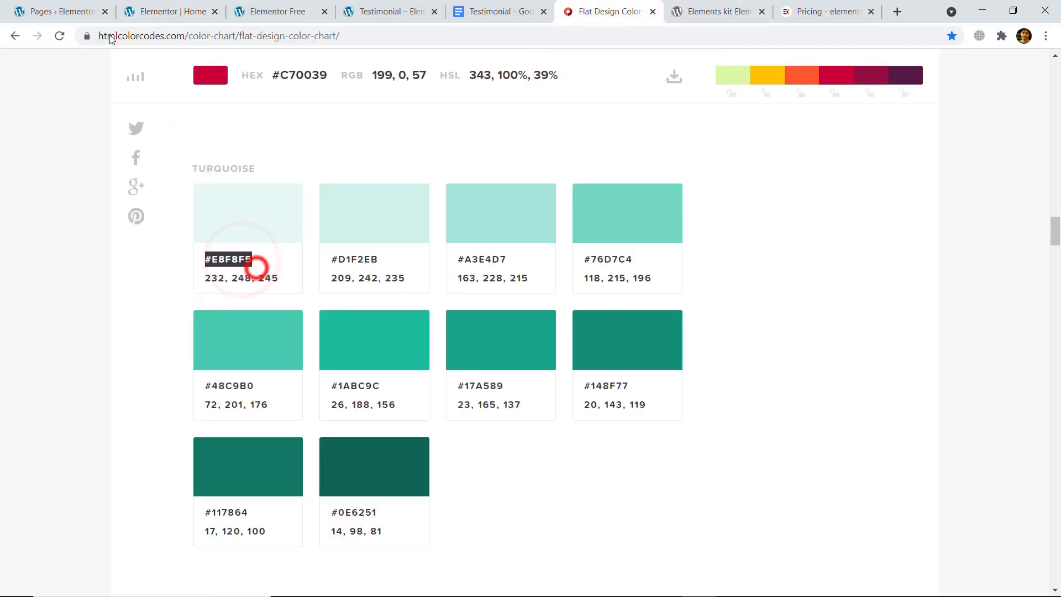
{"action": "left_click", "coordinate": [166, 13]}
{"action": "left_click", "coordinate": [184, 197]}
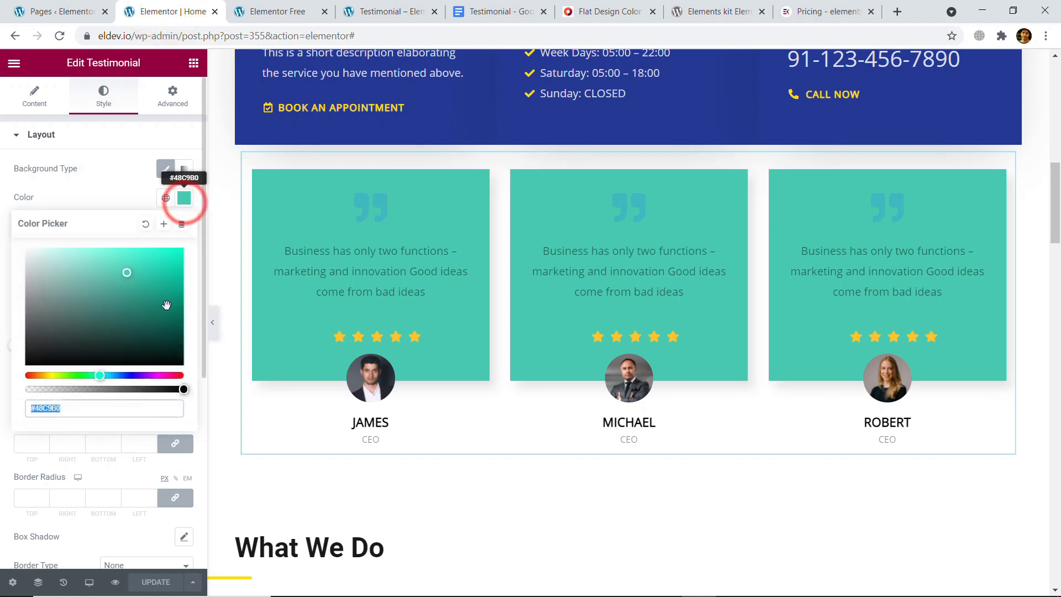
{"action": "key", "text": "ctrl+v"}
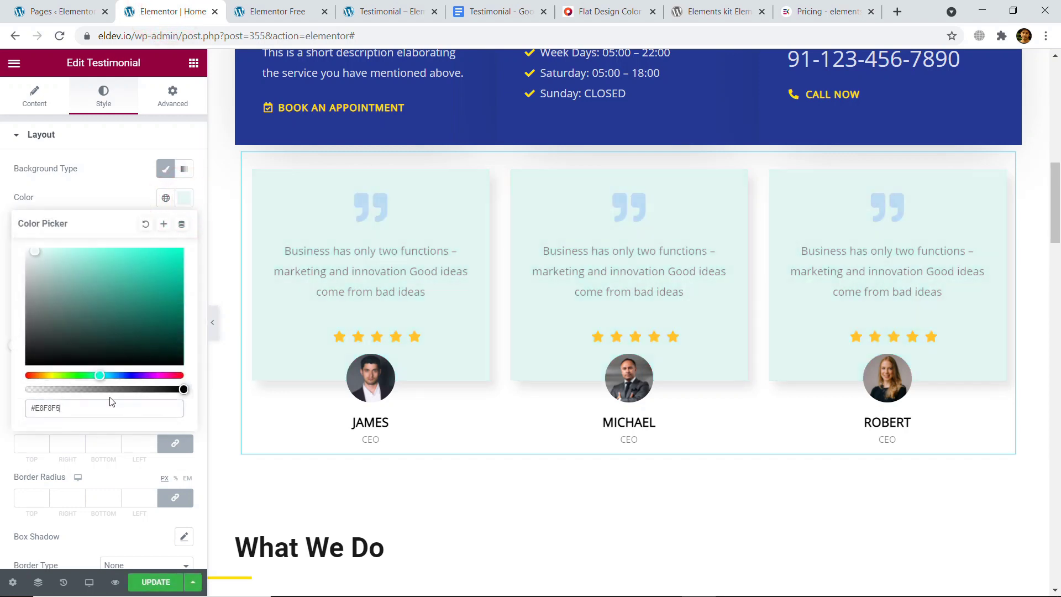
{"action": "left_click", "coordinate": [94, 200]}
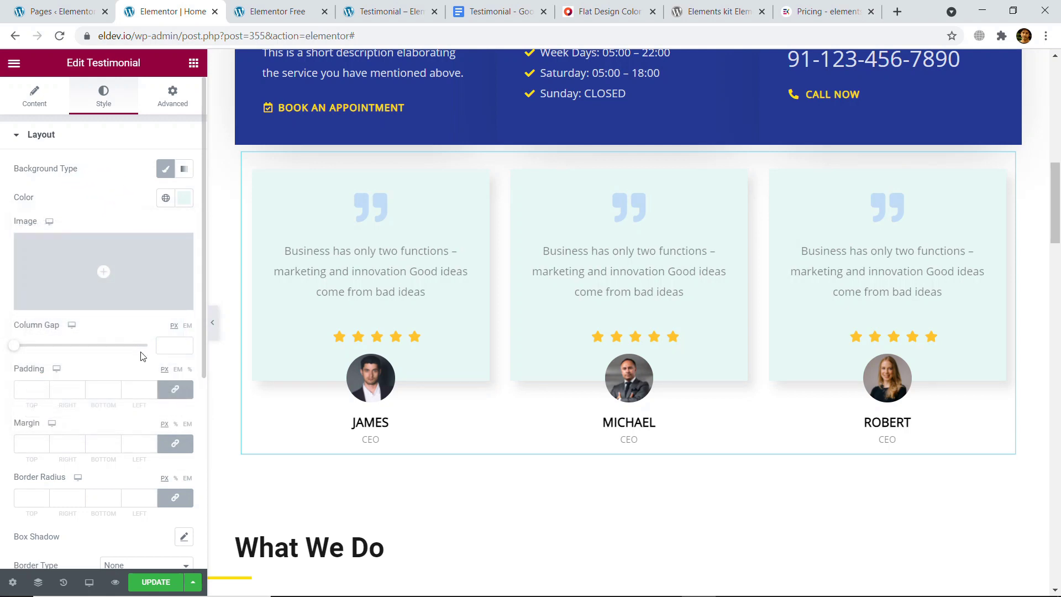
{"action": "scroll", "coordinate": [142, 355], "scroll_direction": "down", "scroll_amount": 2}
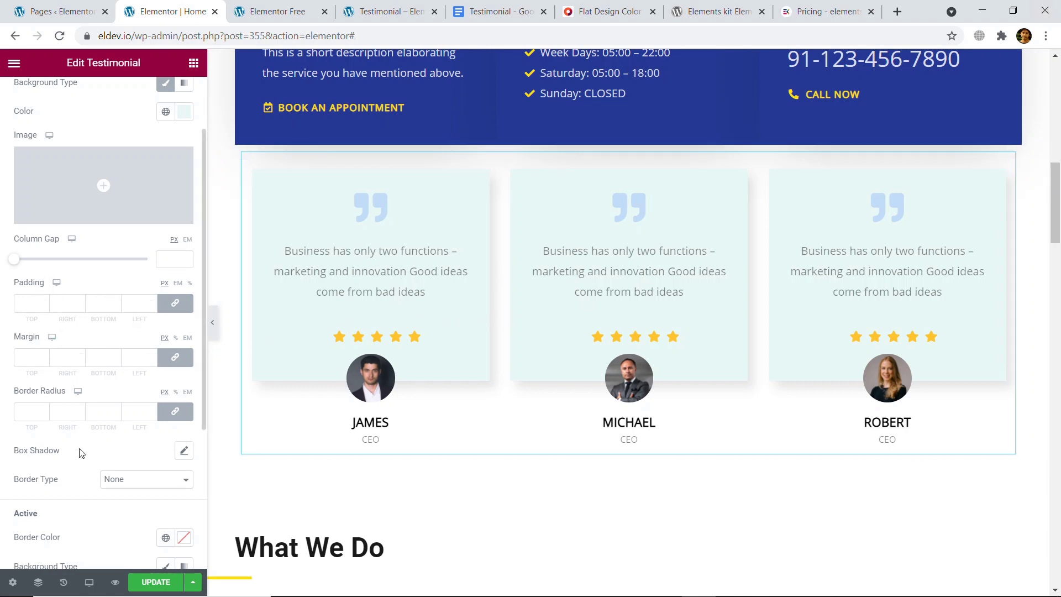
{"action": "scroll", "coordinate": [86, 430], "scroll_direction": "down", "scroll_amount": 3}
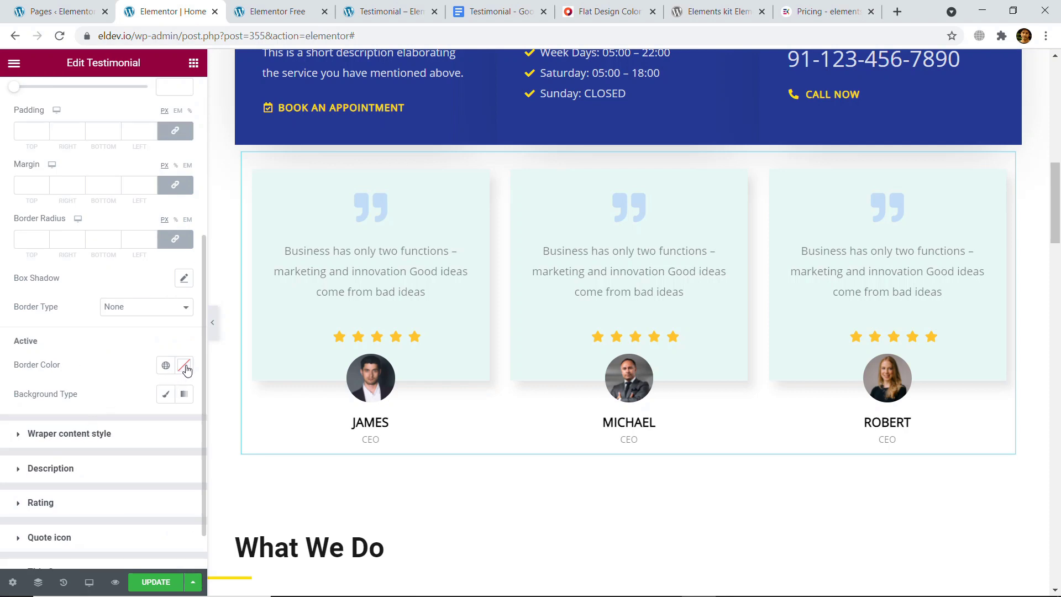
- Copy the #48C9B0 colour code from the flat design colour chart
{"action": "left_click", "coordinate": [611, 11]}
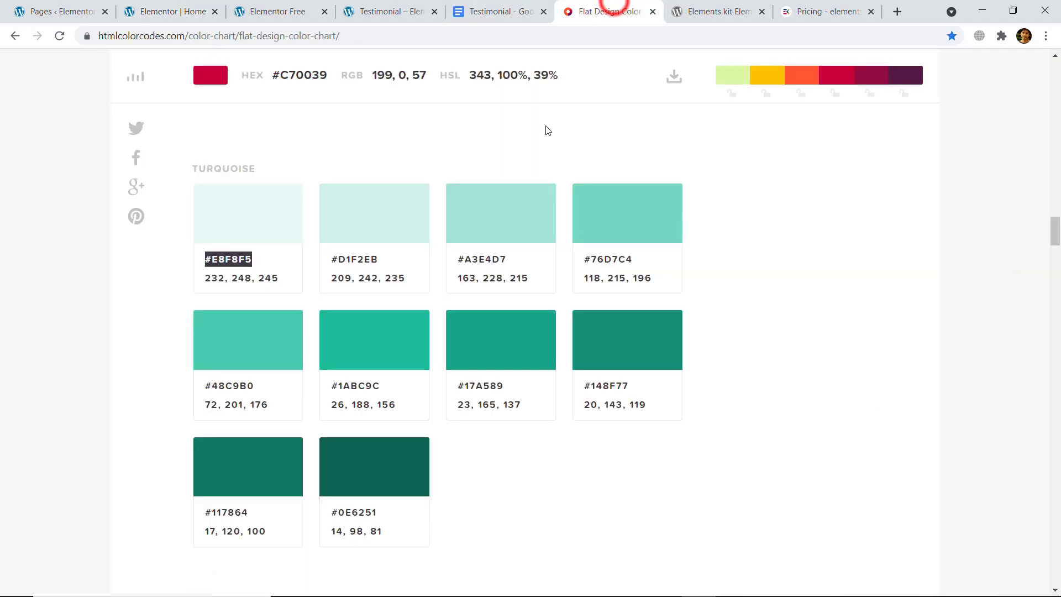
{"action": "double_click", "coordinate": [236, 385]}
{"action": "right_click", "coordinate": [241, 386]}
{"action": "left_click", "coordinate": [248, 395]}
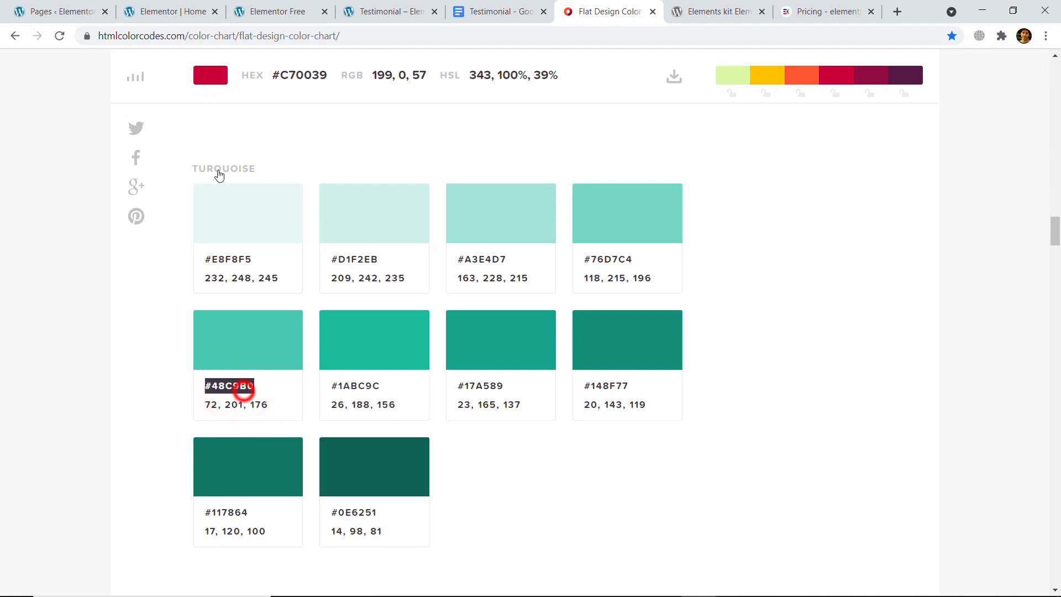
- Give the Wrapper's Active state a Classic #48C9B0 background and check the teal hover on a card
{"action": "left_click", "coordinate": [187, 10]}
{"action": "left_click", "coordinate": [184, 364]}
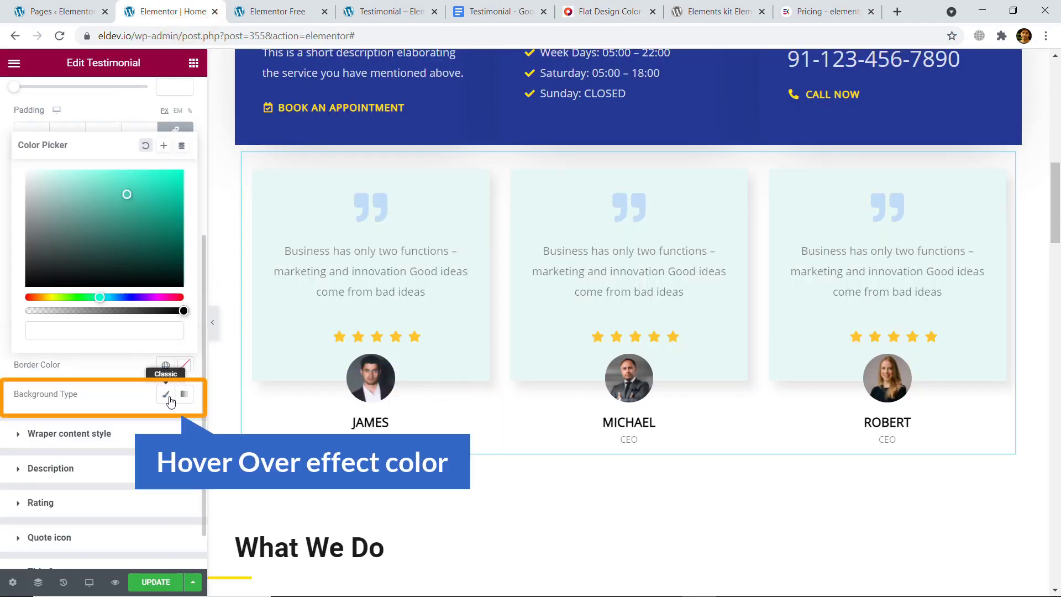
{"action": "left_click", "coordinate": [165, 395]}
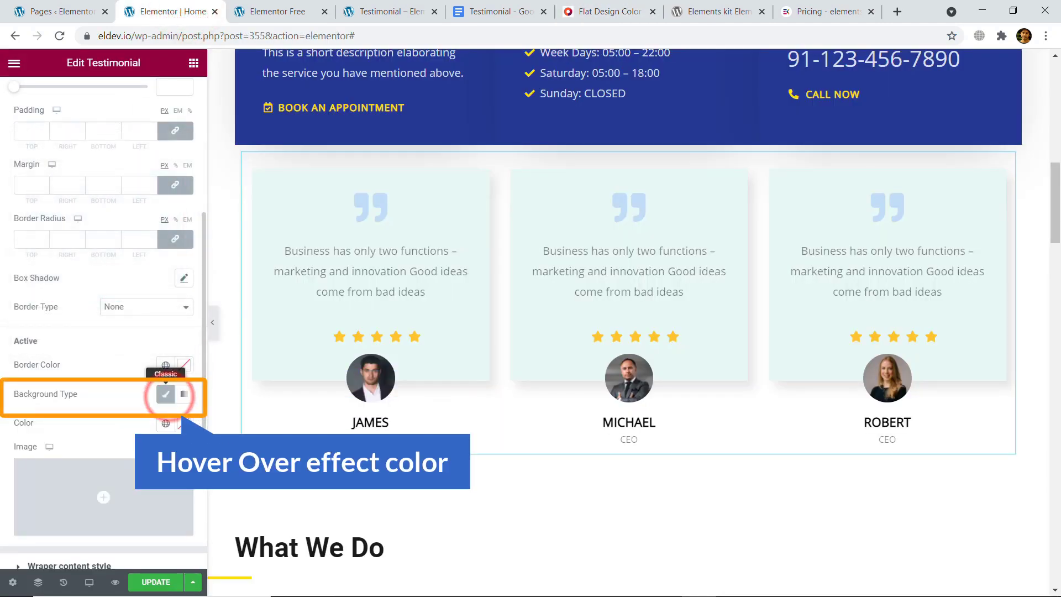
{"action": "left_click", "coordinate": [184, 423]}
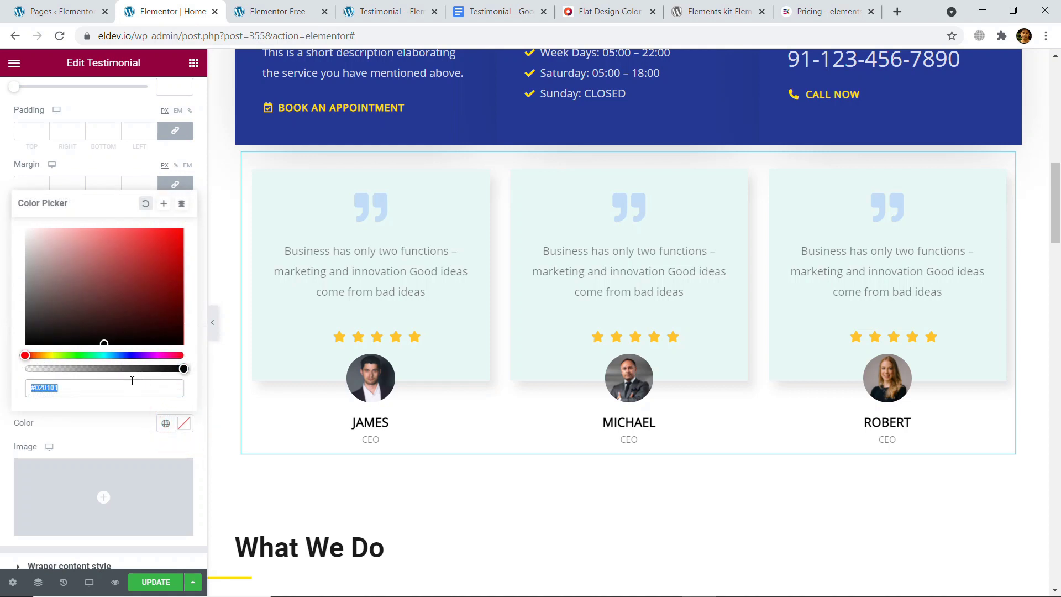
{"action": "key", "text": "ctrl+v"}
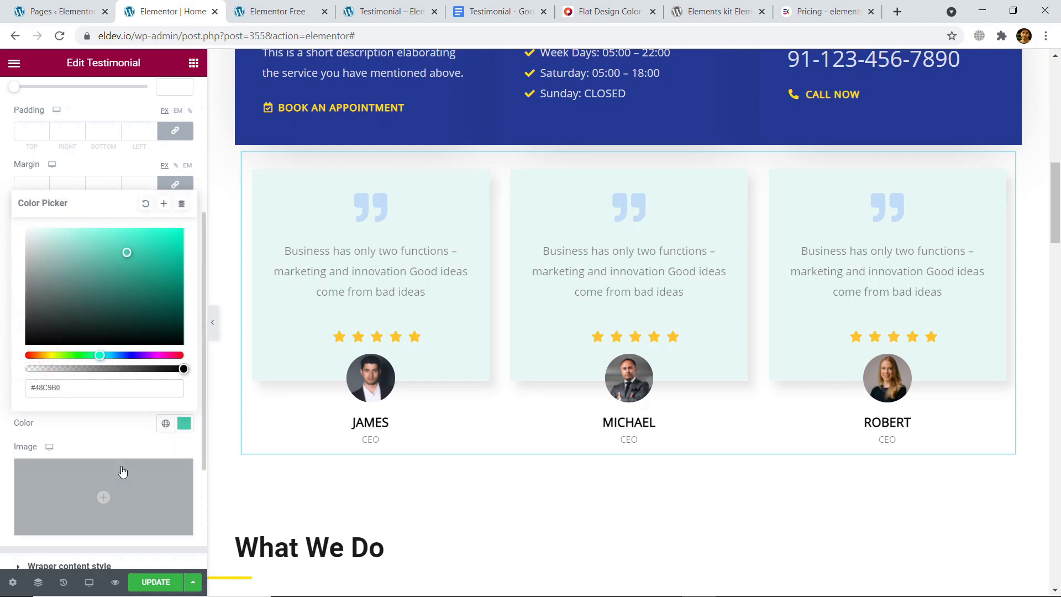
{"action": "left_click", "coordinate": [117, 435]}
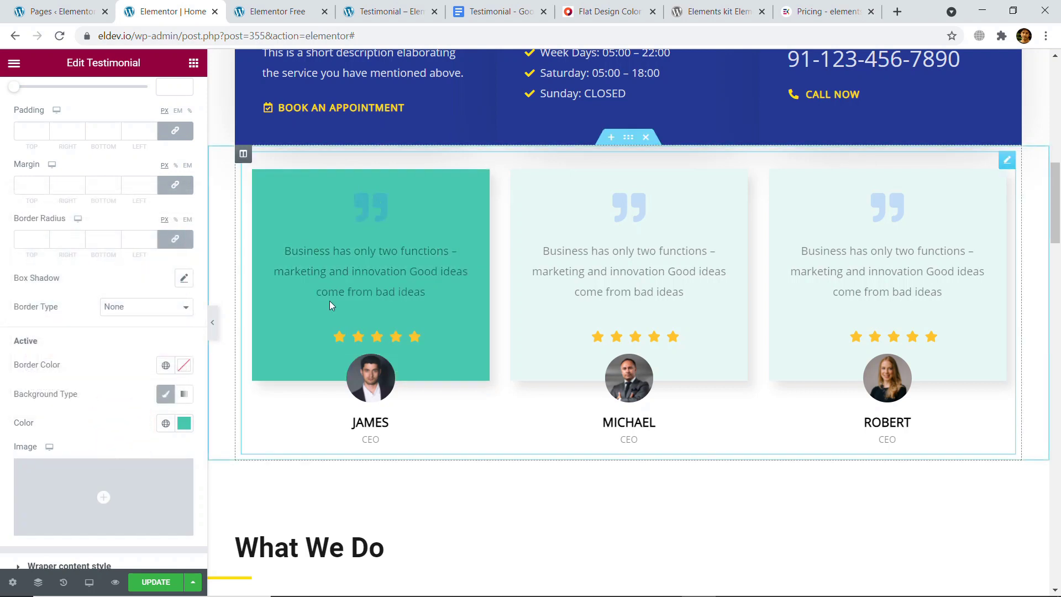
{"action": "left_click", "coordinate": [630, 304]}
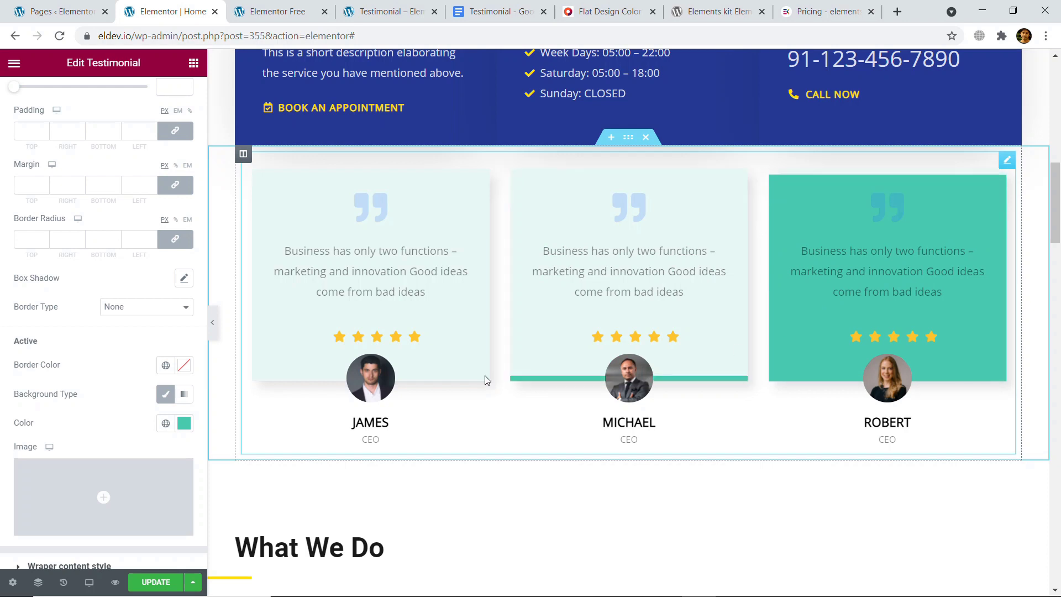
{"action": "scroll", "coordinate": [116, 378], "scroll_direction": "down", "scroll_amount": 2}
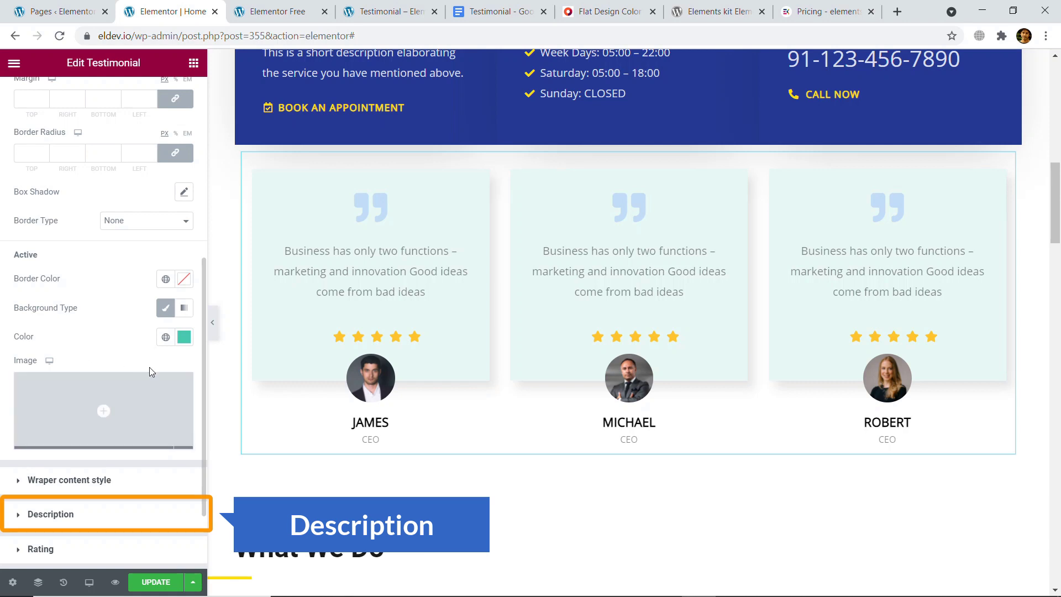
- Set the Description text colour to near-black #151313
{"action": "left_click", "coordinate": [84, 517]}
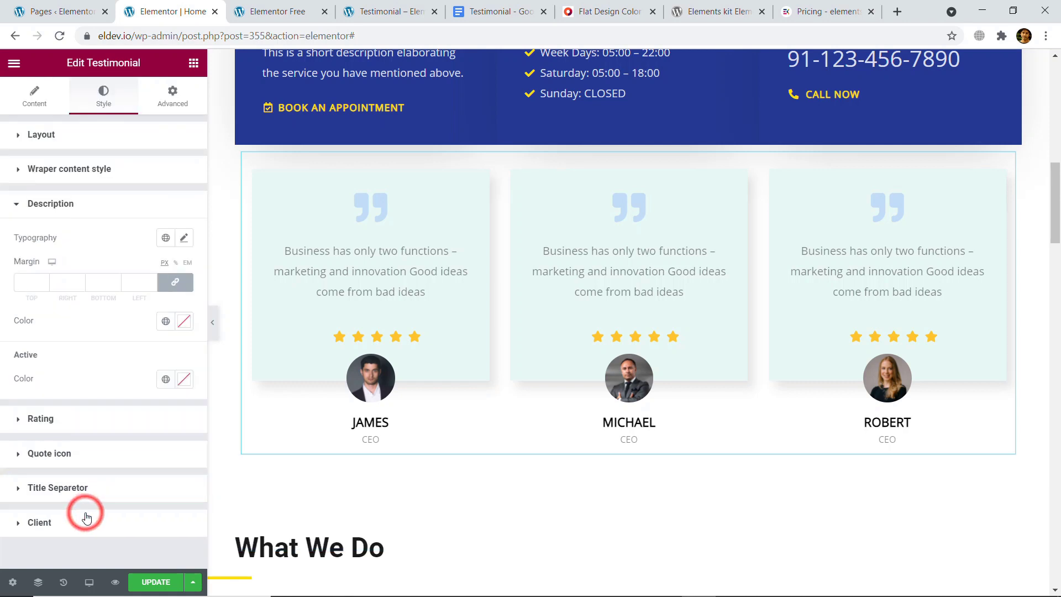
{"action": "left_click", "coordinate": [185, 323]}
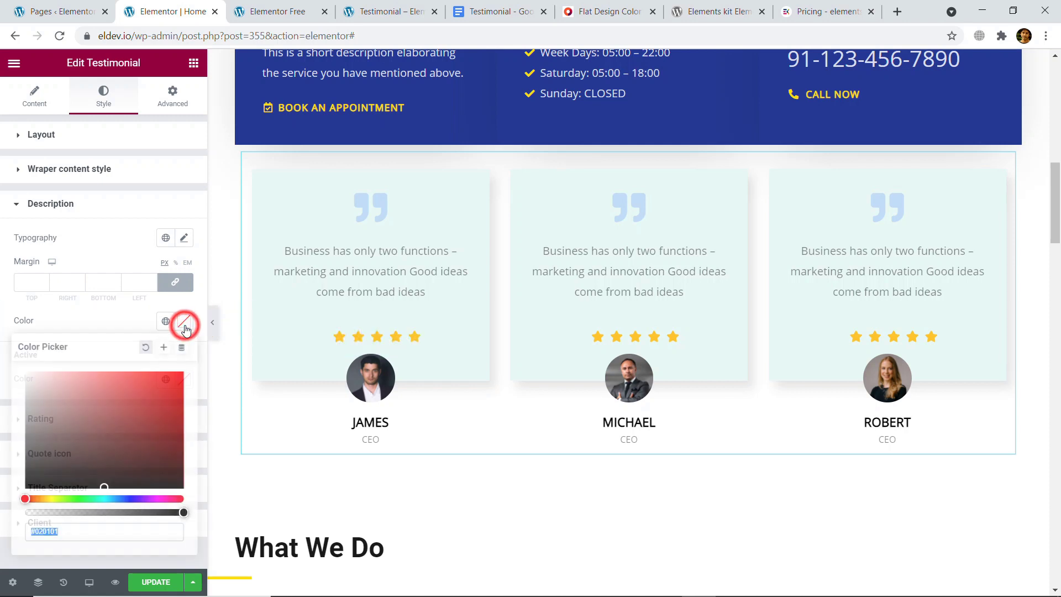
{"action": "left_click", "coordinate": [40, 478]}
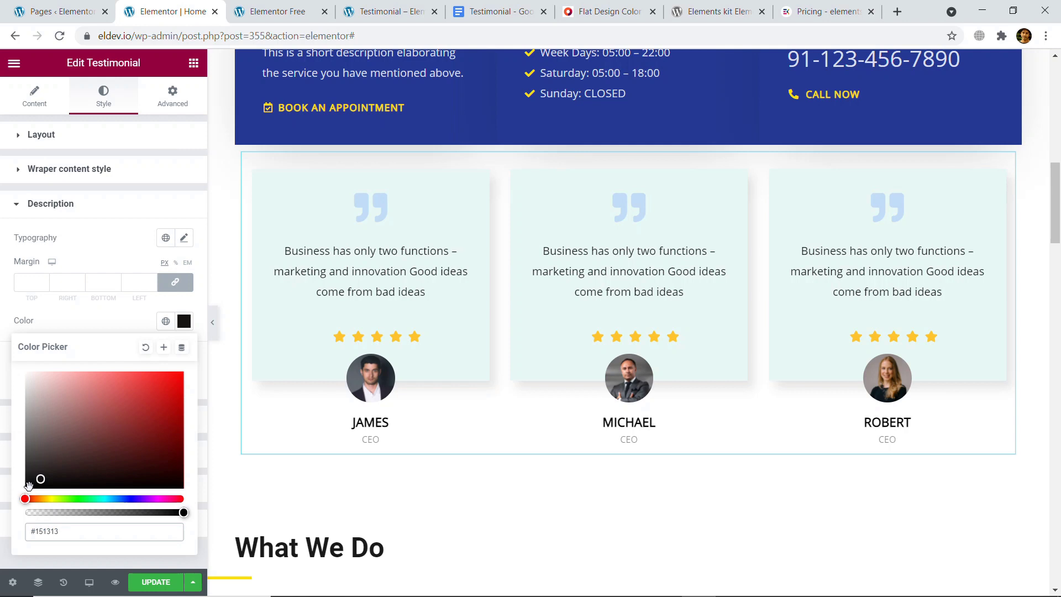
{"action": "left_click", "coordinate": [33, 485]}
{"action": "left_click", "coordinate": [123, 317]}
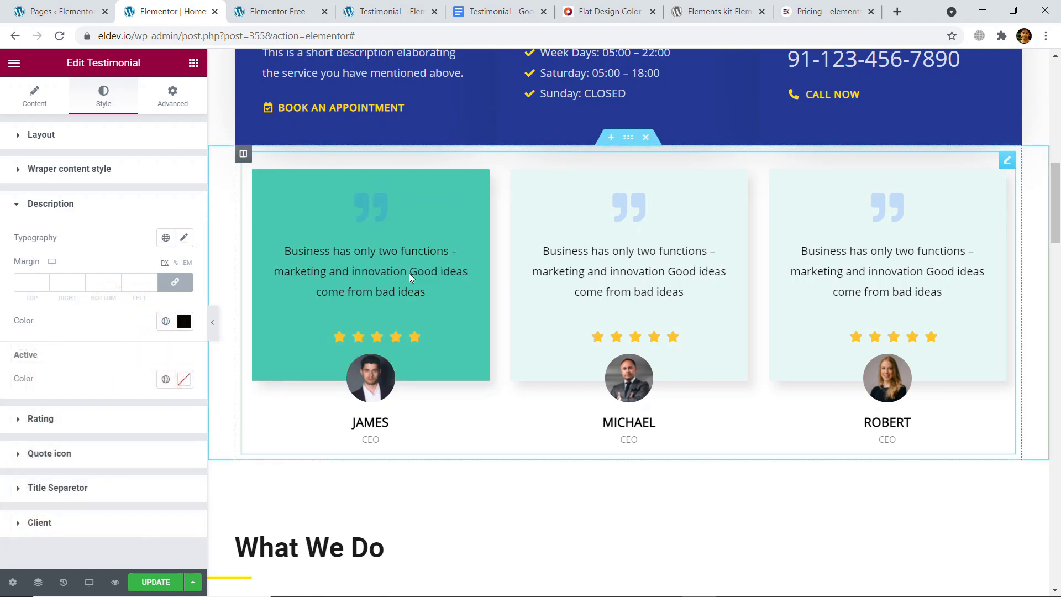
- Set the Description Active colour to white #fff and collapse the section
{"action": "left_click", "coordinate": [184, 379]}
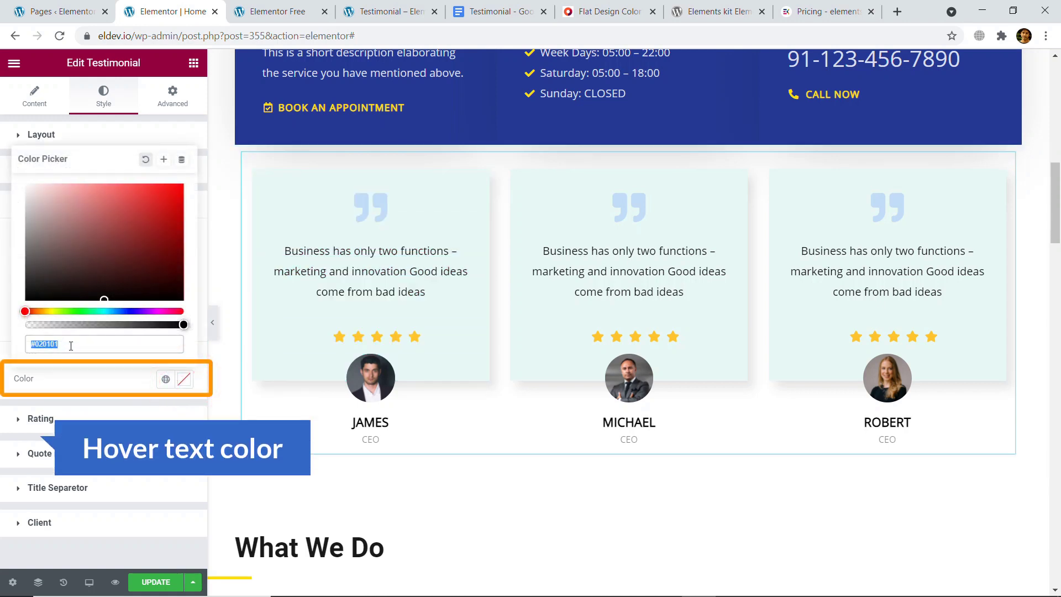
{"action": "left_click", "coordinate": [70, 345]}
{"action": "left_click_drag", "start_coordinate": [71, 345], "coordinate": [35, 346]}
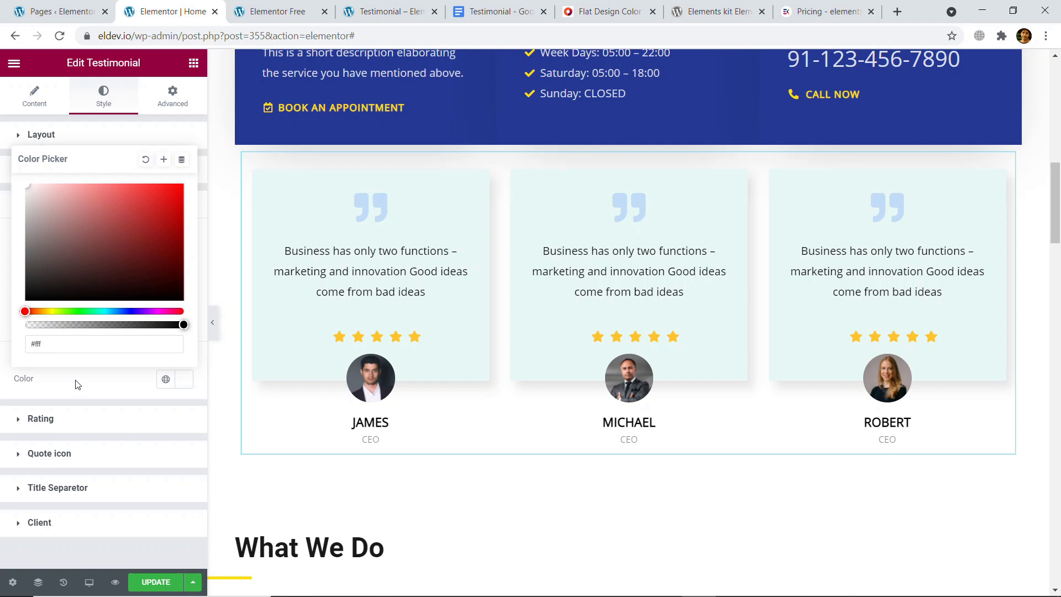
{"action": "left_click", "coordinate": [77, 381]}
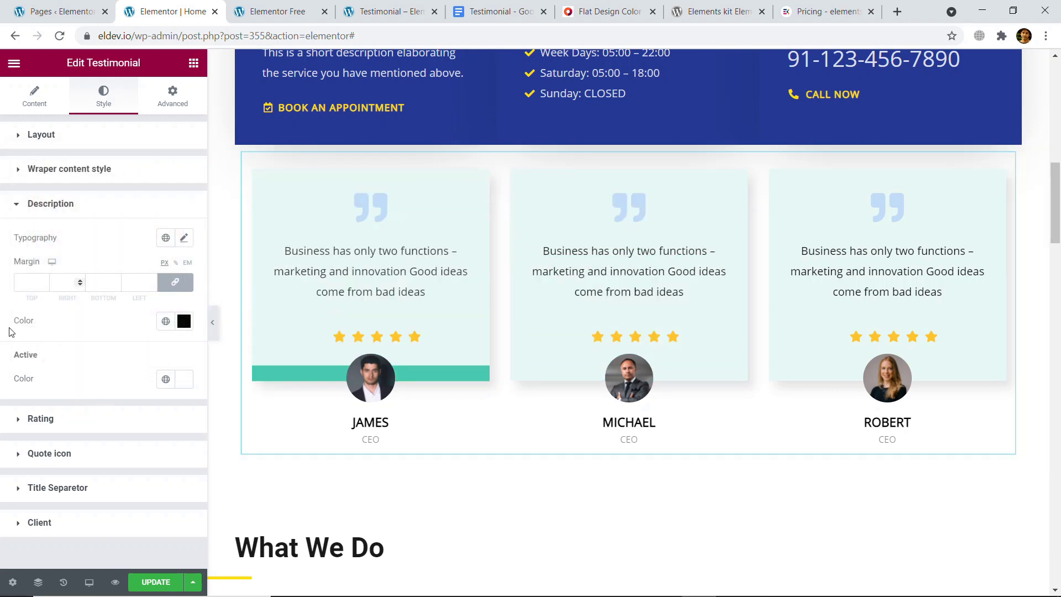
{"action": "left_click", "coordinate": [71, 210]}
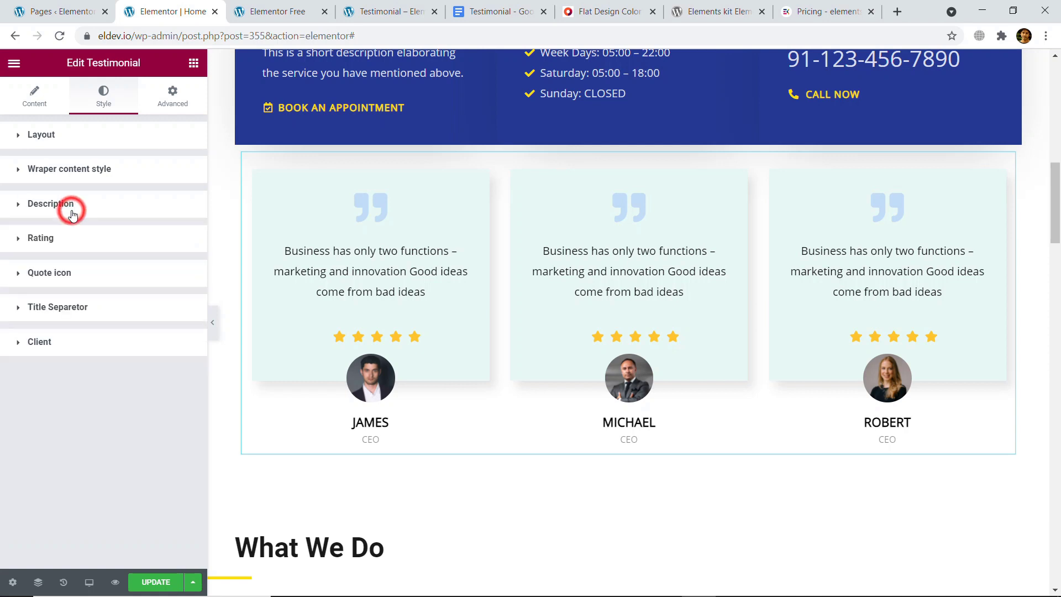
- In Style > Rating, colour the stars golden #E9B90A and drag their size to 56
{"action": "left_click", "coordinate": [66, 238]}
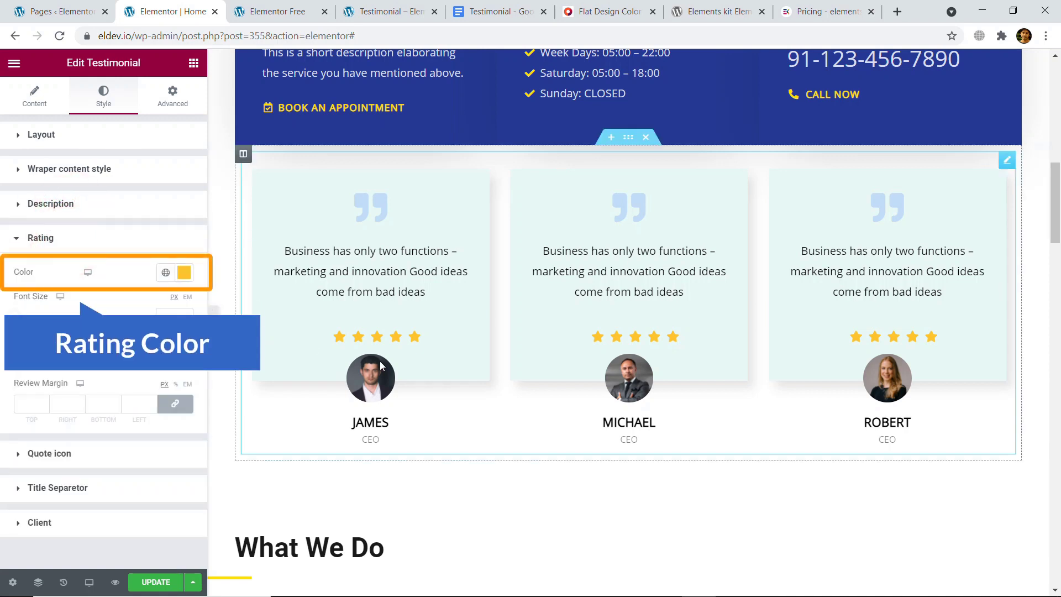
{"action": "left_click", "coordinate": [185, 273]}
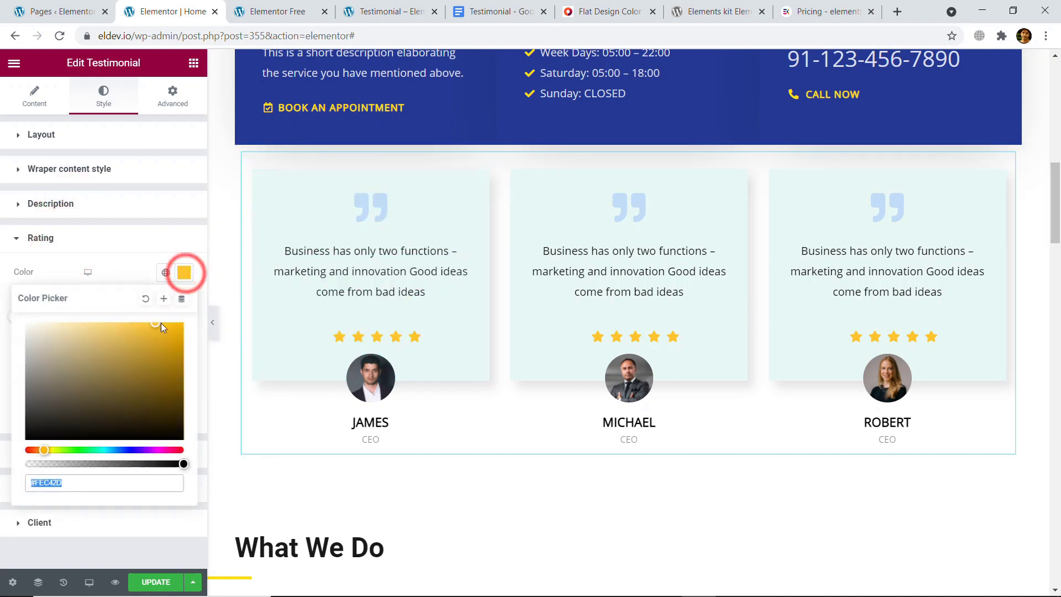
{"action": "left_click", "coordinate": [177, 449]}
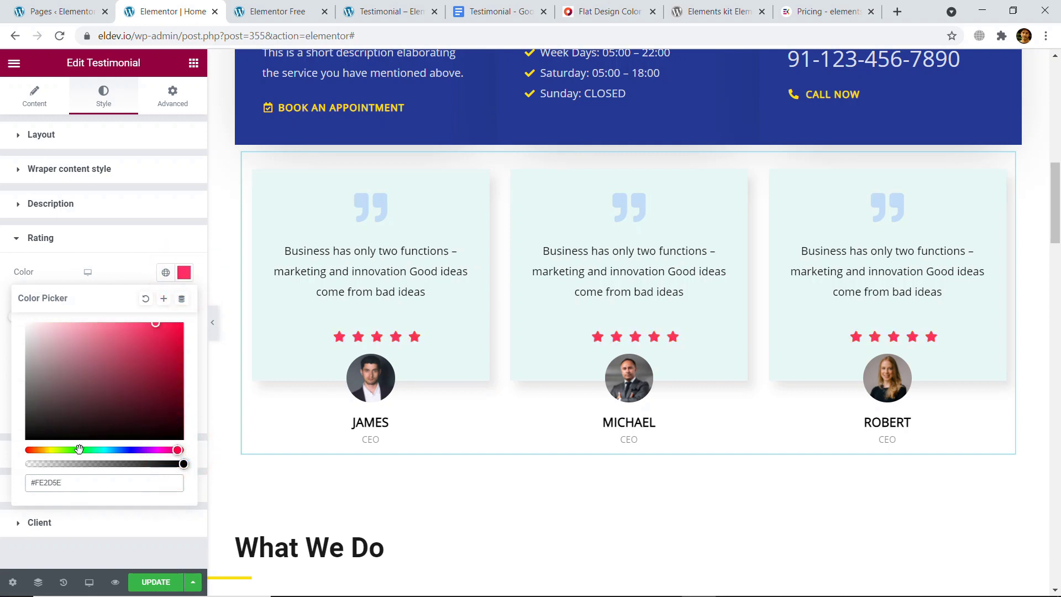
{"action": "left_click", "coordinate": [47, 450]}
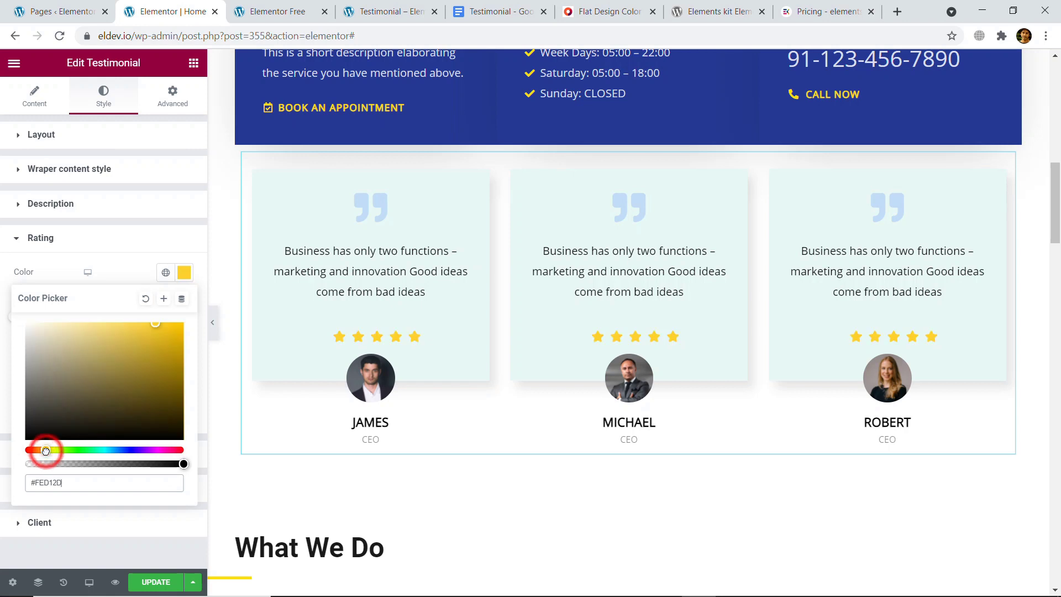
{"action": "left_click", "coordinate": [177, 331]}
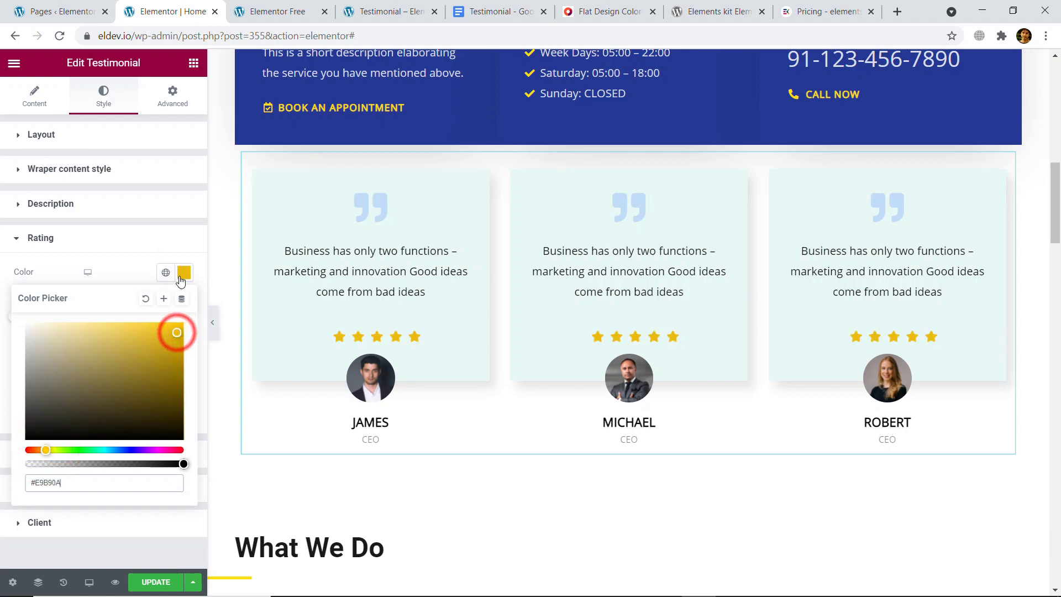
{"action": "left_click", "coordinate": [182, 270]}
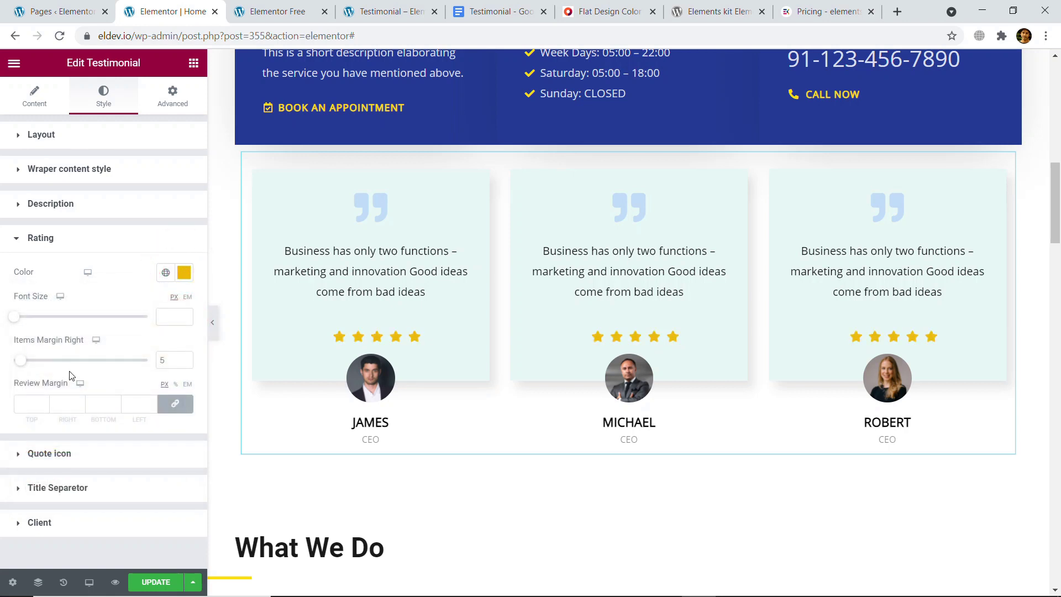
{"action": "left_click", "coordinate": [17, 315]}
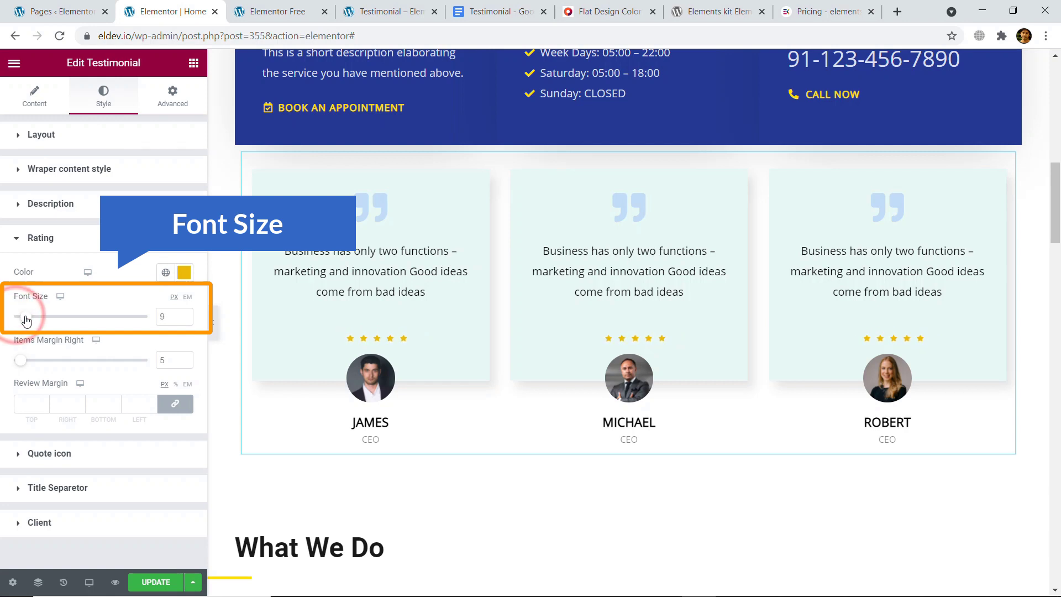
{"action": "left_click_drag", "start_coordinate": [22, 316], "coordinate": [41, 339]}
- In Style > Quote icon, paste #EC7063 as the Normal colour so the icons turn coral
{"action": "left_click", "coordinate": [83, 238]}
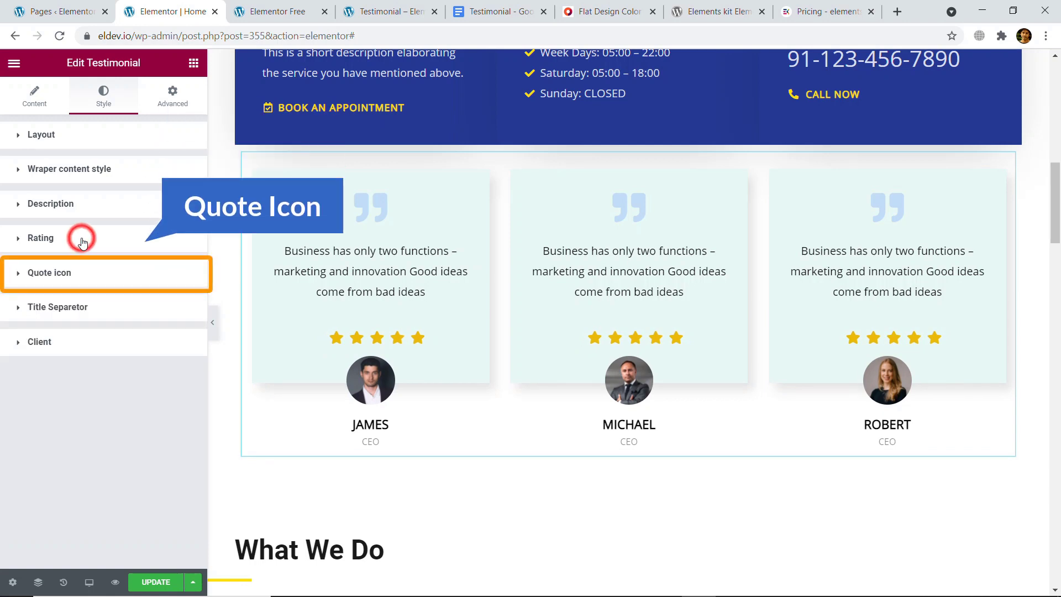
{"action": "left_click", "coordinate": [85, 274]}
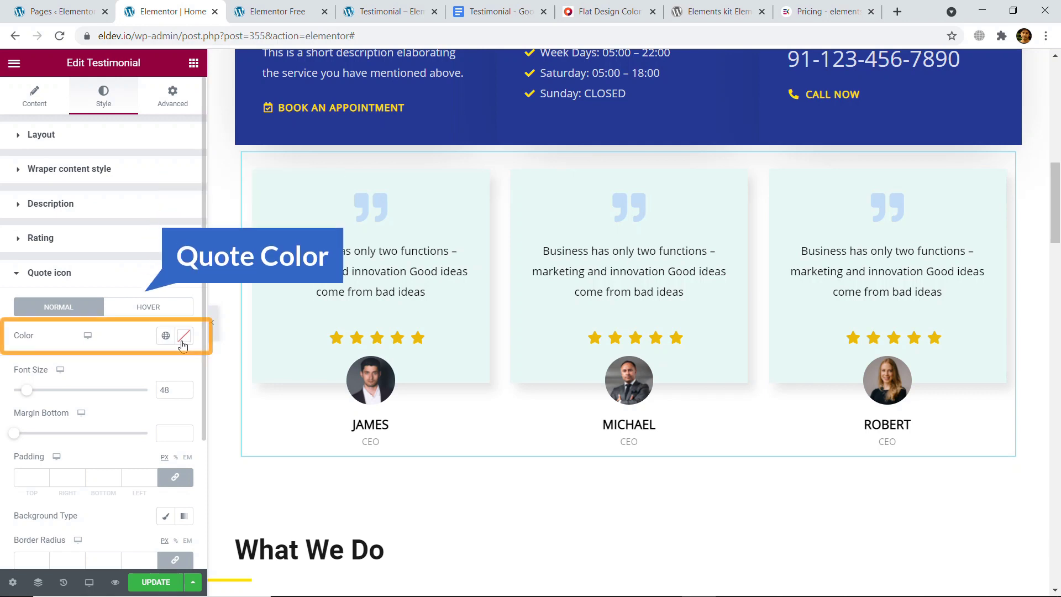
{"action": "scroll", "coordinate": [95, 331], "scroll_direction": "down", "scroll_amount": 3}
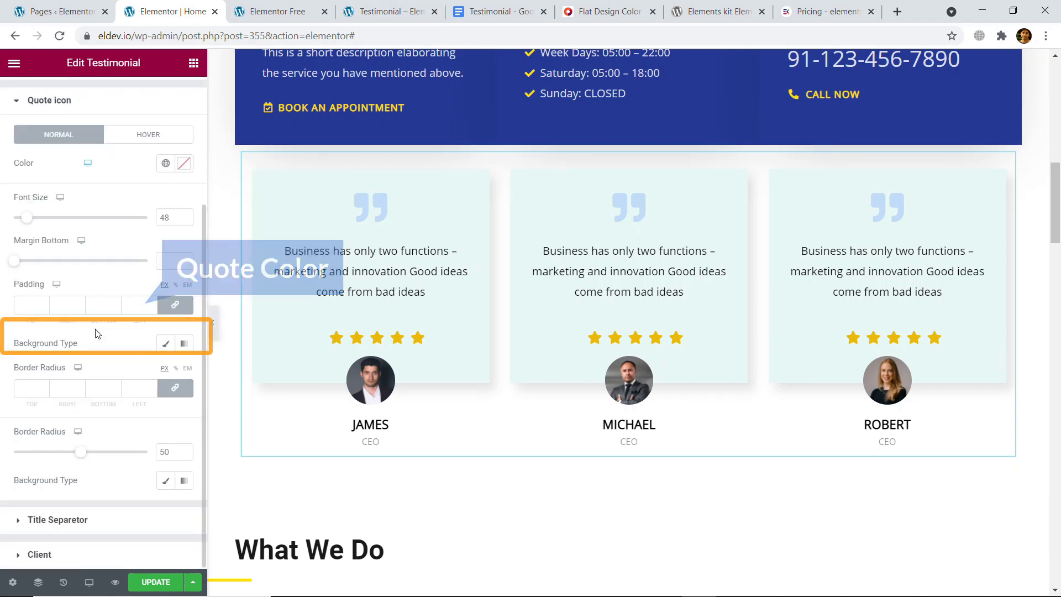
{"action": "left_click", "coordinate": [181, 165]}
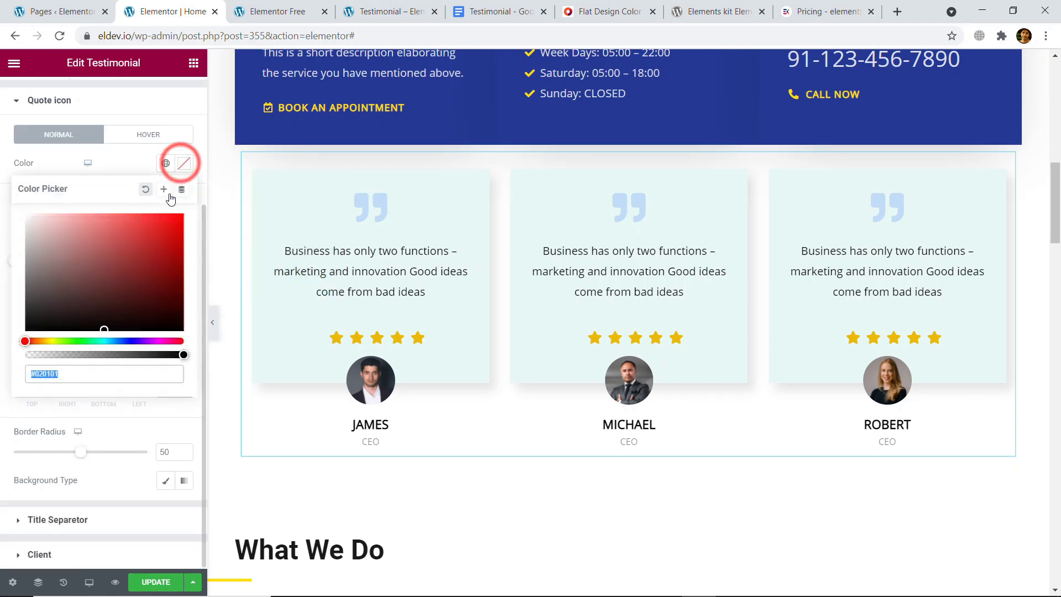
{"action": "type", "text": "#EC7063"}
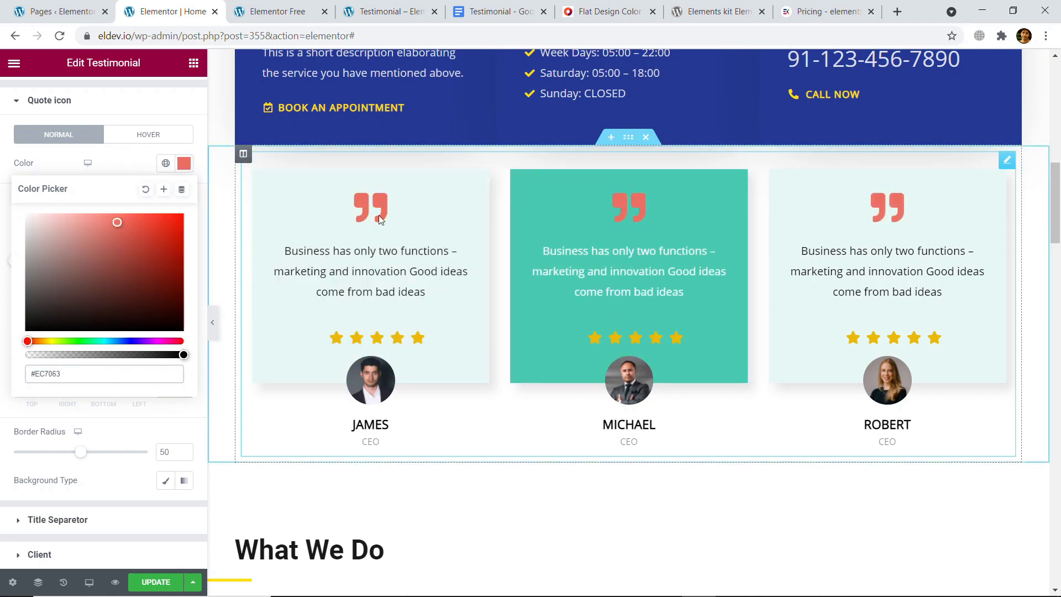
{"action": "left_click", "coordinate": [125, 159]}
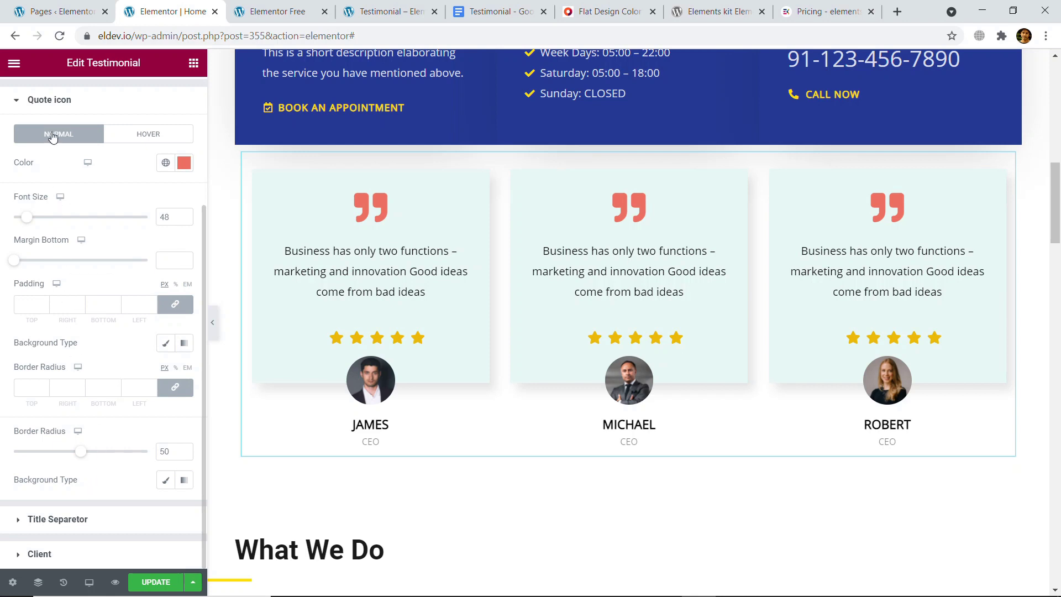
{"action": "left_click", "coordinate": [65, 107]}
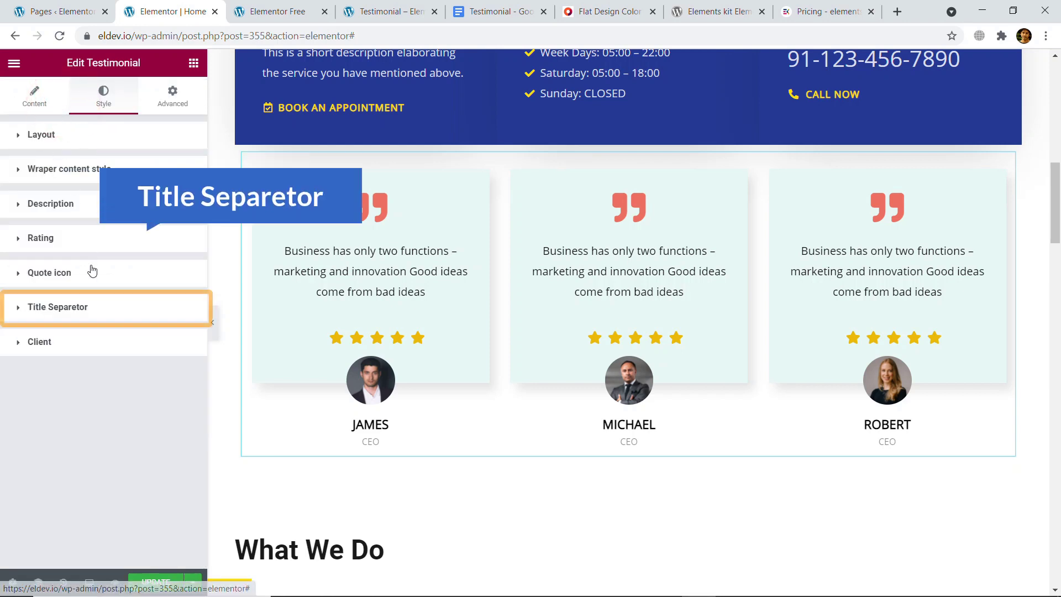
- Set the Client Name Normal colour to #EC7063 so the client names turn coral
{"action": "left_click", "coordinate": [96, 310]}
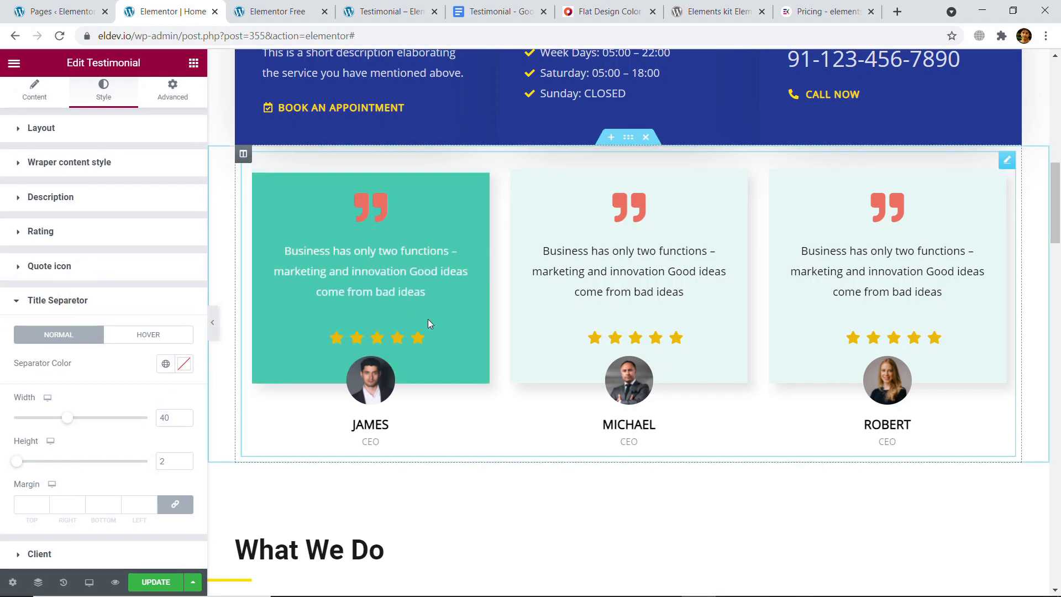
{"action": "left_click", "coordinate": [140, 303]}
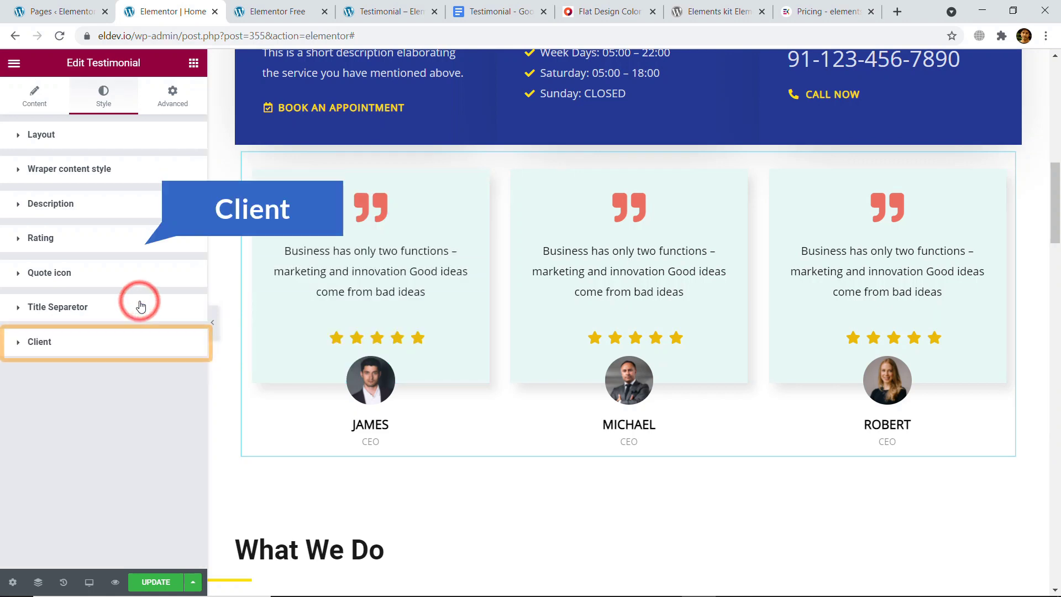
{"action": "left_click", "coordinate": [40, 342]}
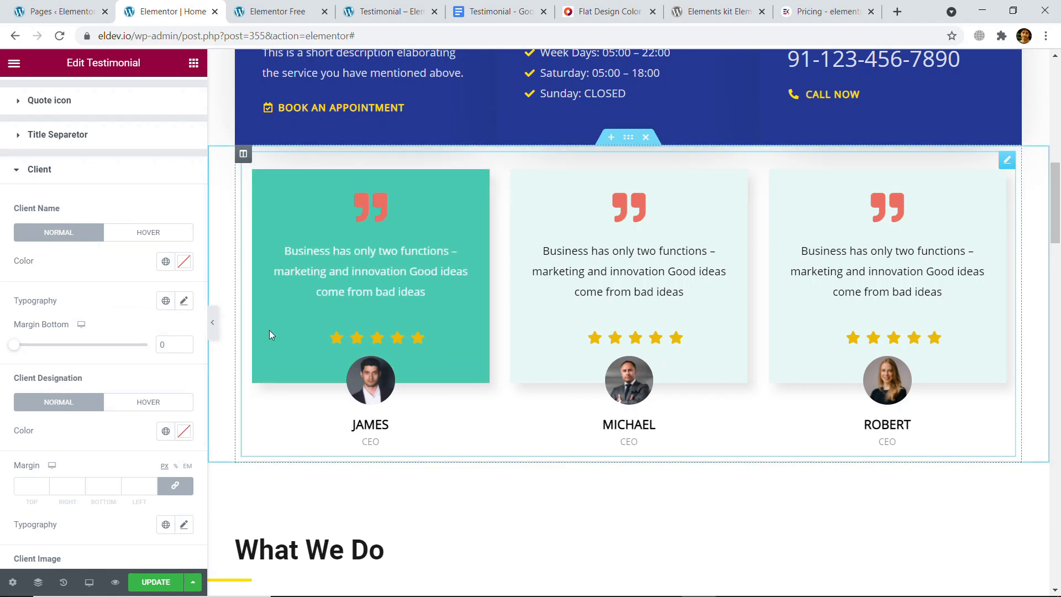
{"action": "left_click", "coordinate": [184, 262]}
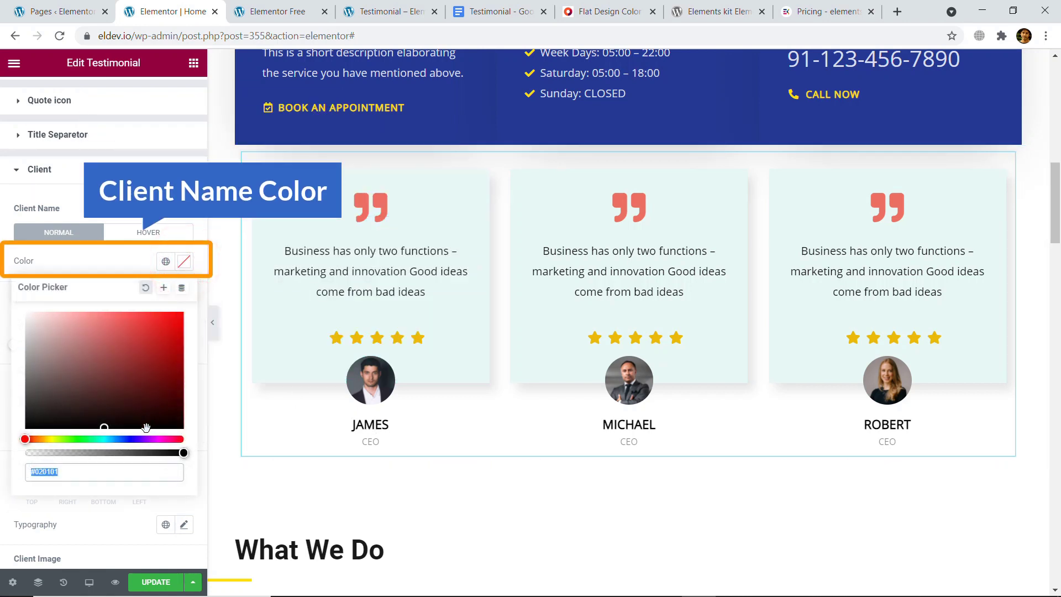
{"action": "type", "text": "#EC7063"}
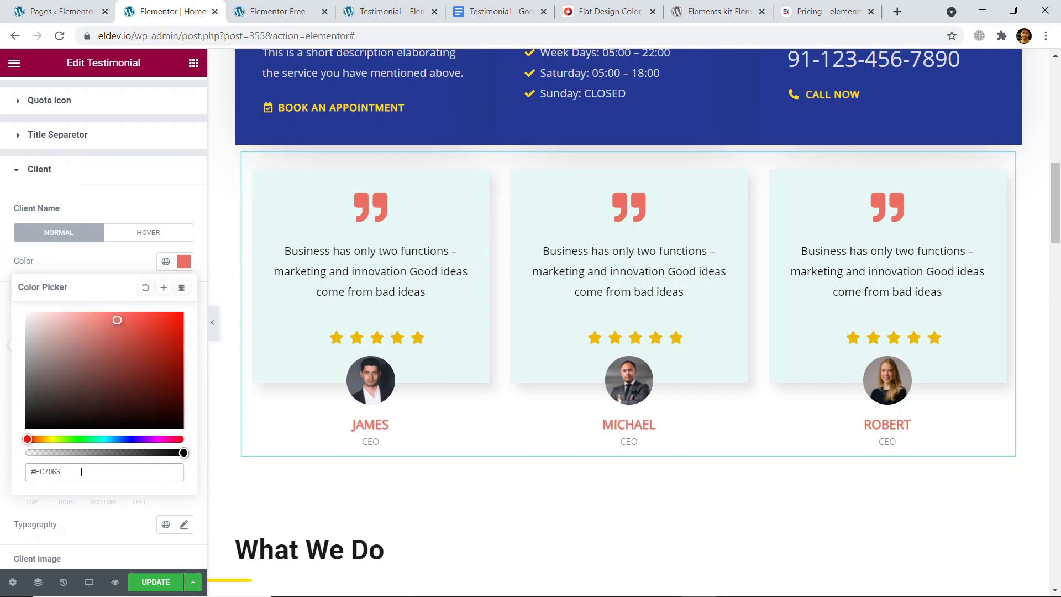
{"action": "left_click", "coordinate": [65, 264]}
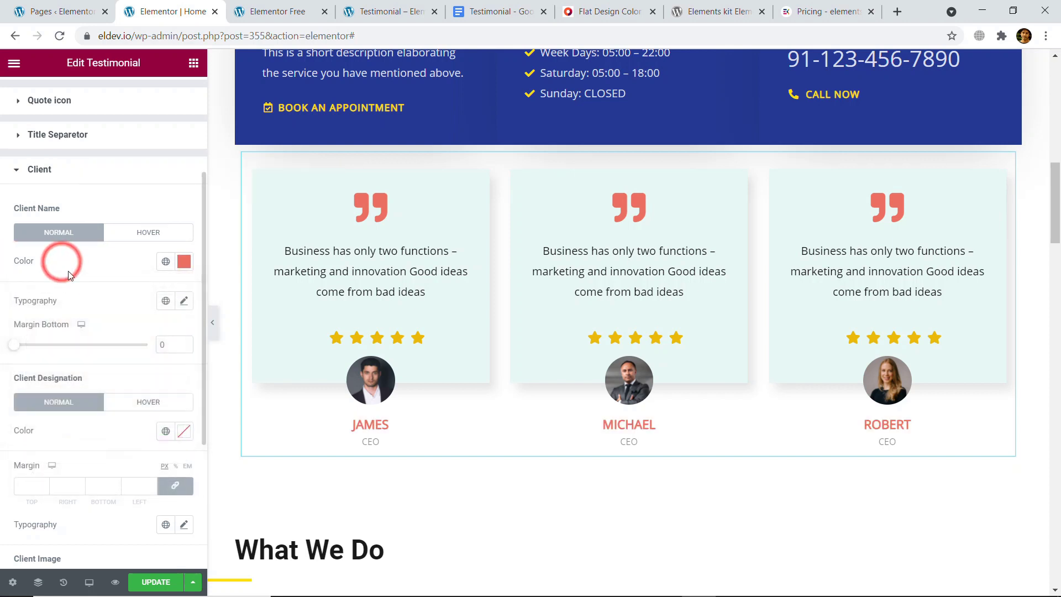
{"action": "scroll", "coordinate": [50, 209], "scroll_direction": "down", "scroll_amount": 3}
{"action": "scroll", "coordinate": [61, 236], "scroll_direction": "up", "scroll_amount": 2}
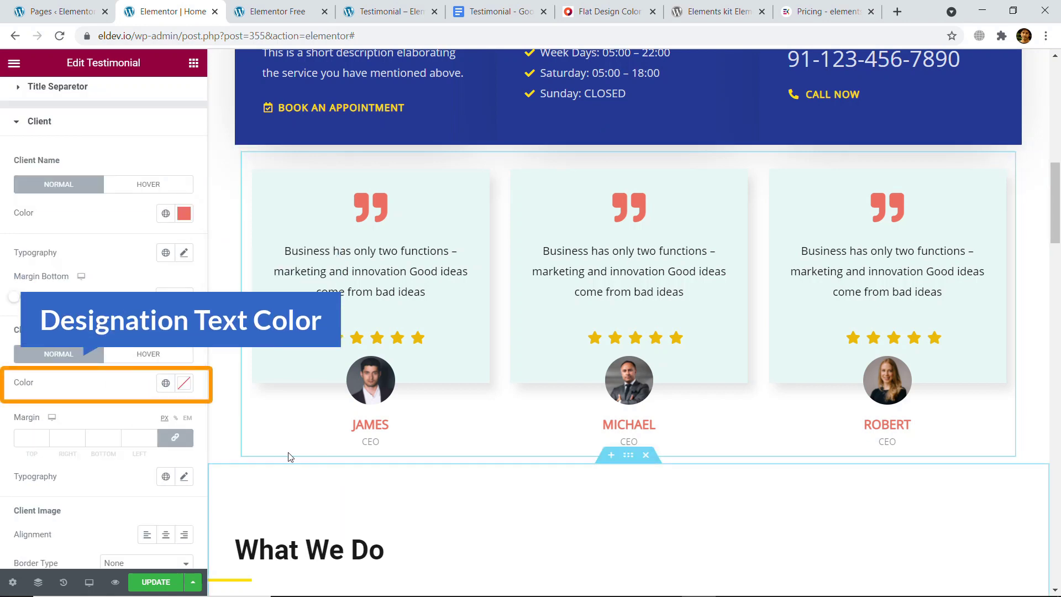
- Set the Client Designation colour to dark gray #515157
{"action": "left_click", "coordinate": [182, 390]}
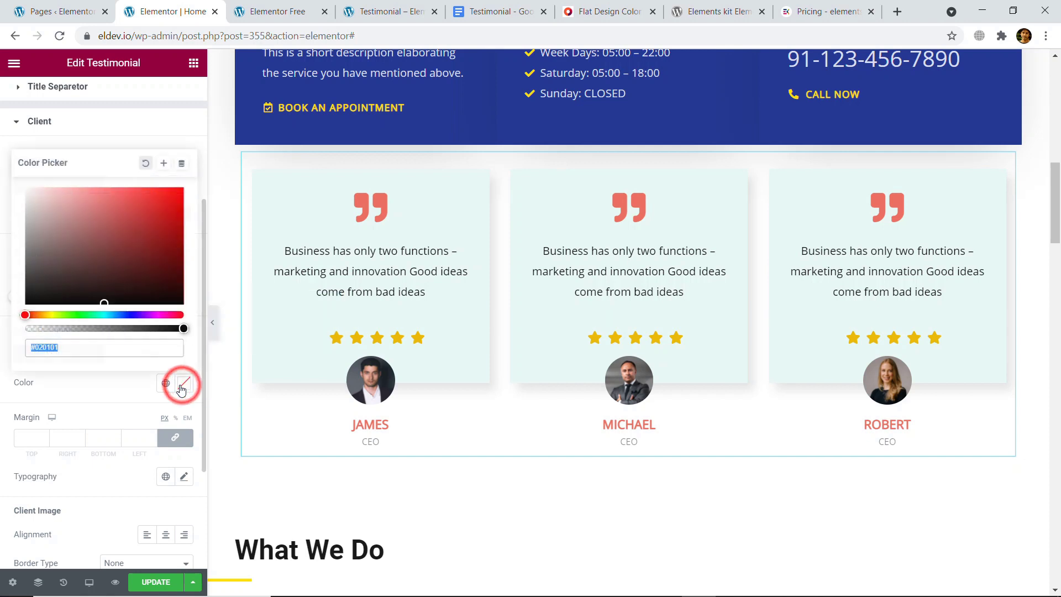
{"action": "left_click", "coordinate": [129, 315]}
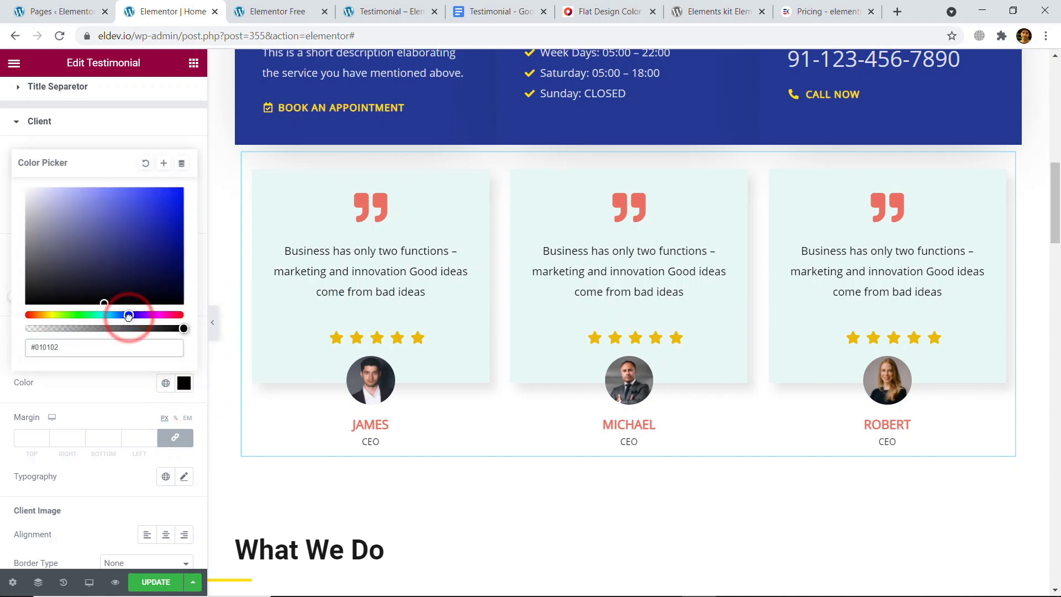
{"action": "left_click", "coordinate": [163, 348]}
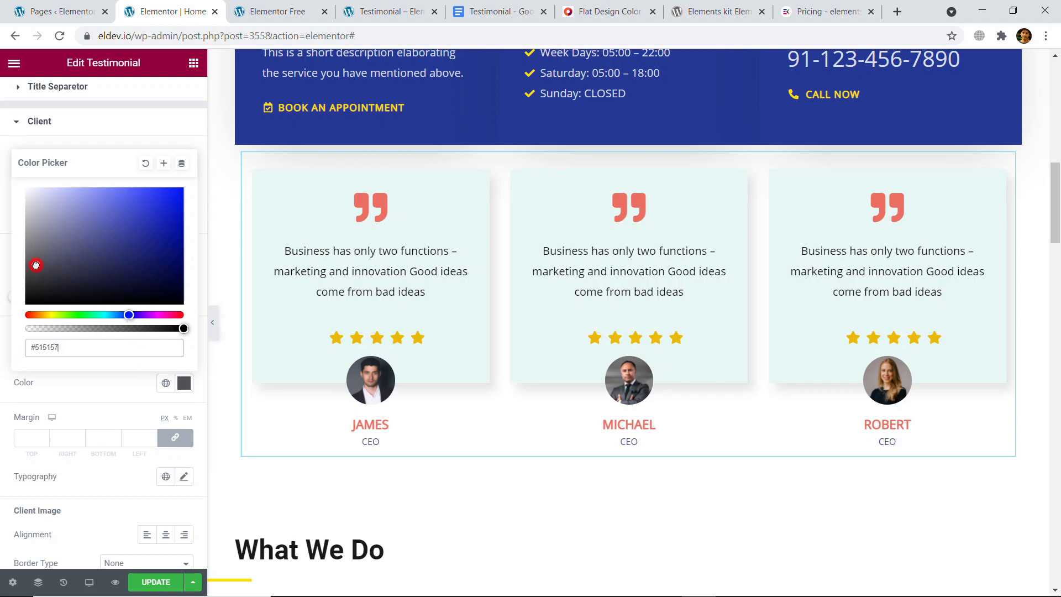
{"action": "left_click", "coordinate": [110, 395]}
{"action": "scroll", "coordinate": [114, 398], "scroll_direction": "down", "scroll_amount": 3}
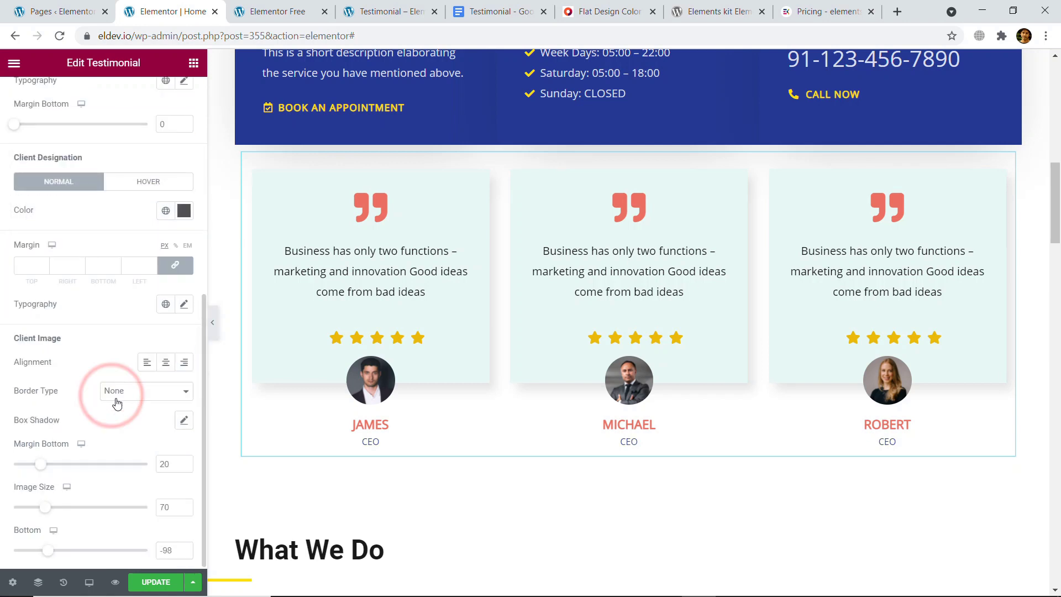
- Make the designation typography Bold and collapse the Client section
{"action": "left_click", "coordinate": [184, 306]}
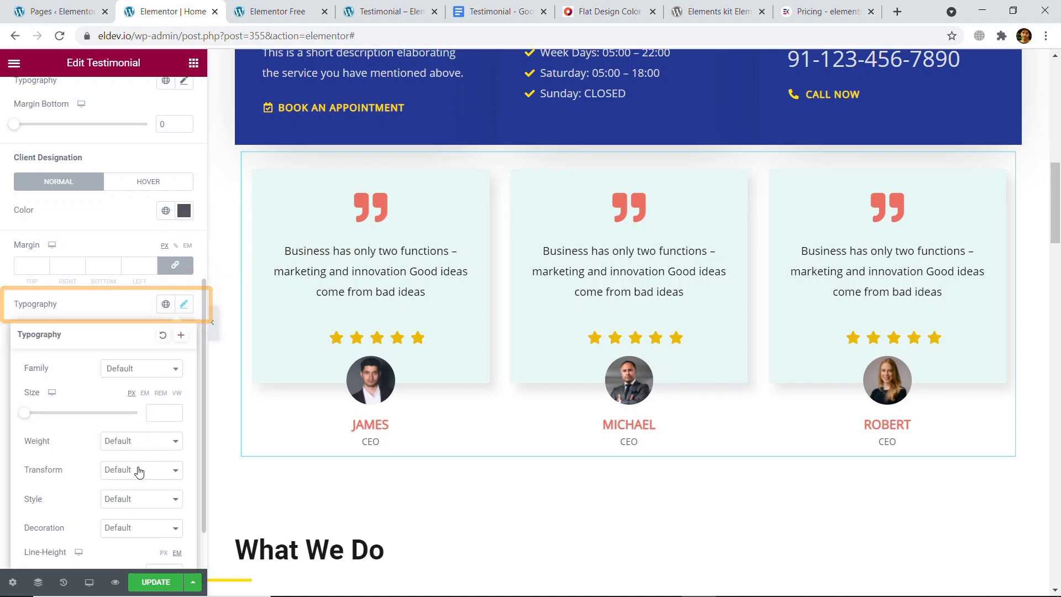
{"action": "left_click", "coordinate": [147, 442]}
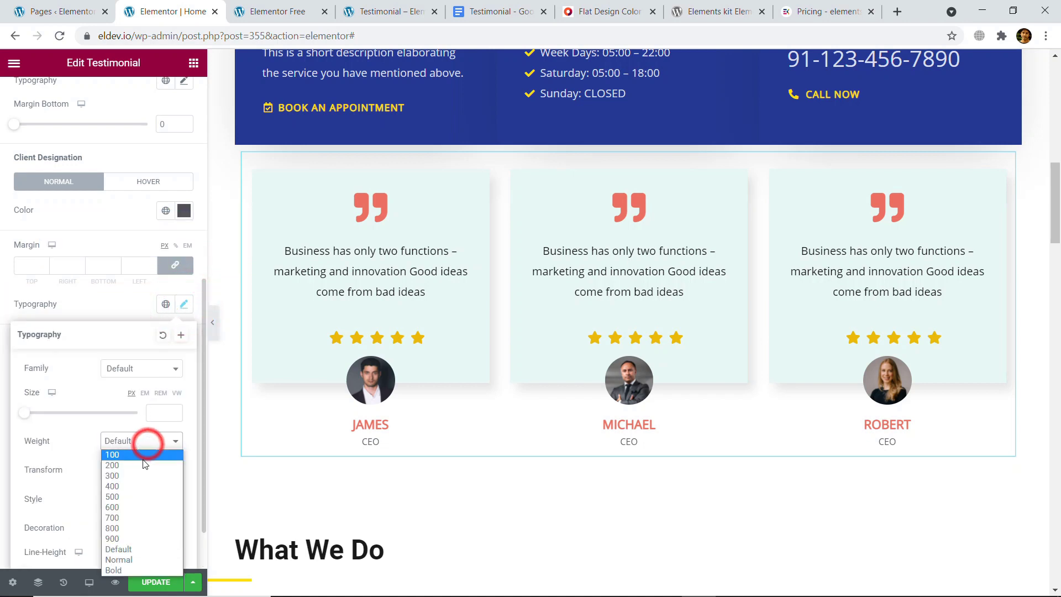
{"action": "left_click", "coordinate": [160, 570]}
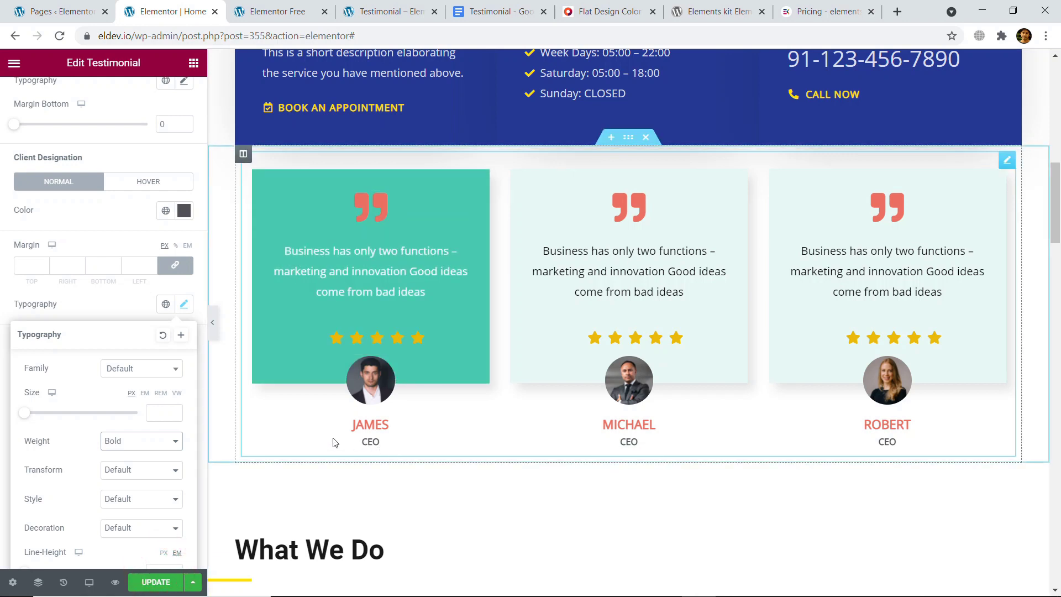
{"action": "scroll", "coordinate": [77, 355], "scroll_direction": "up", "scroll_amount": 7}
{"action": "left_click", "coordinate": [75, 349]}
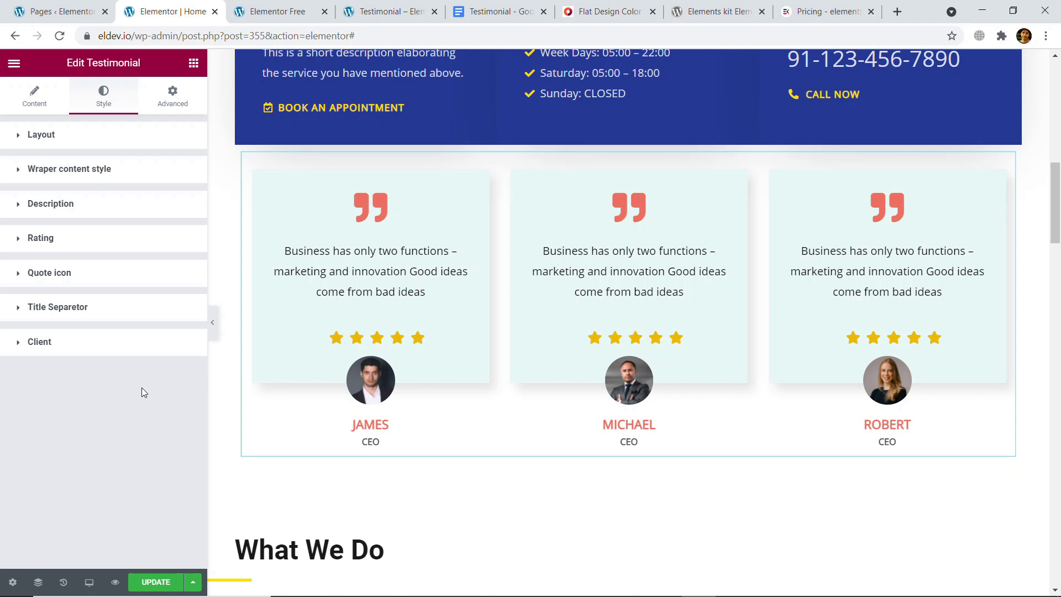
- Save the page, then set the widget's unlinked padding to 80 px top and 80 px bottom
{"action": "left_click", "coordinate": [161, 587]}
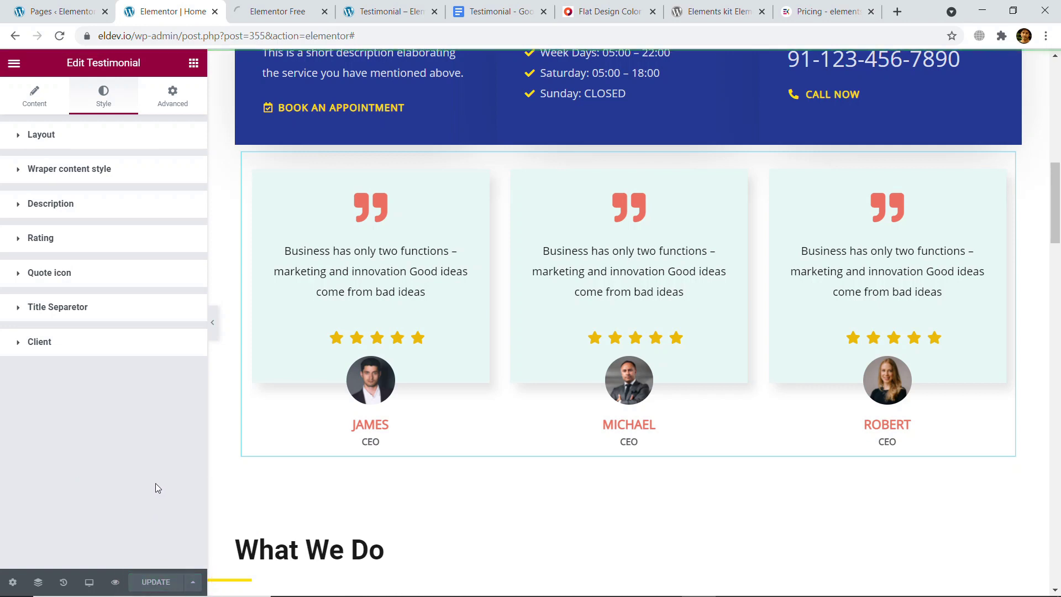
{"action": "left_click", "coordinate": [175, 105]}
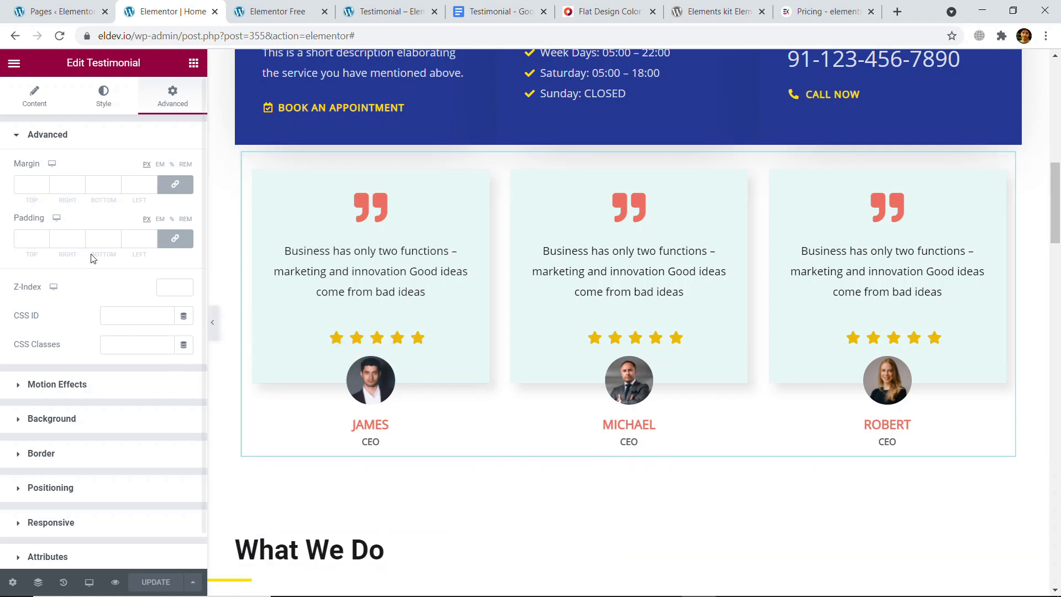
{"action": "left_click", "coordinate": [175, 238]}
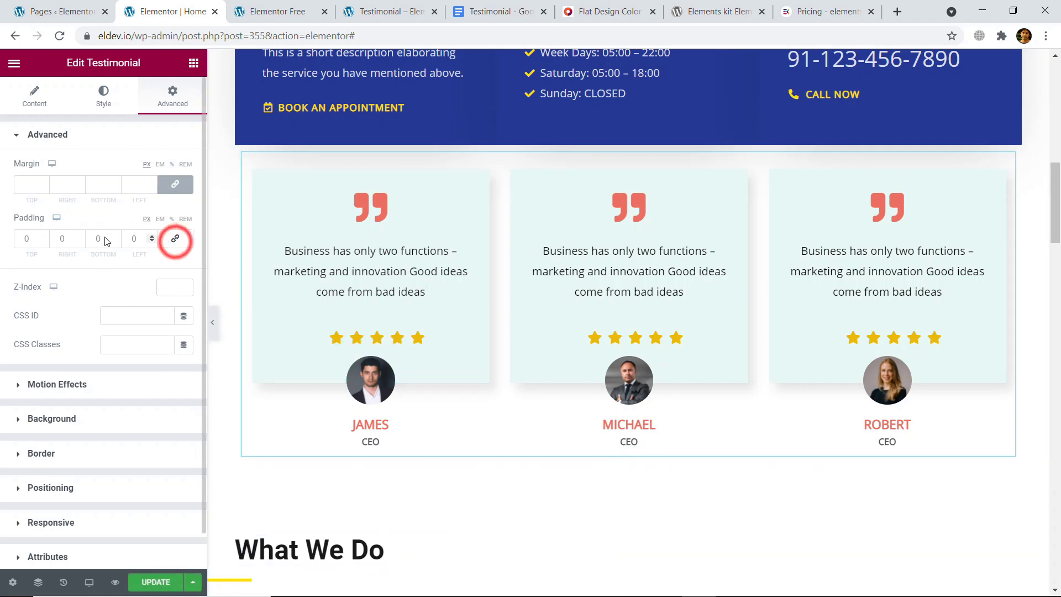
{"action": "left_click", "coordinate": [65, 240]}
{"action": "double_click", "coordinate": [34, 239]}
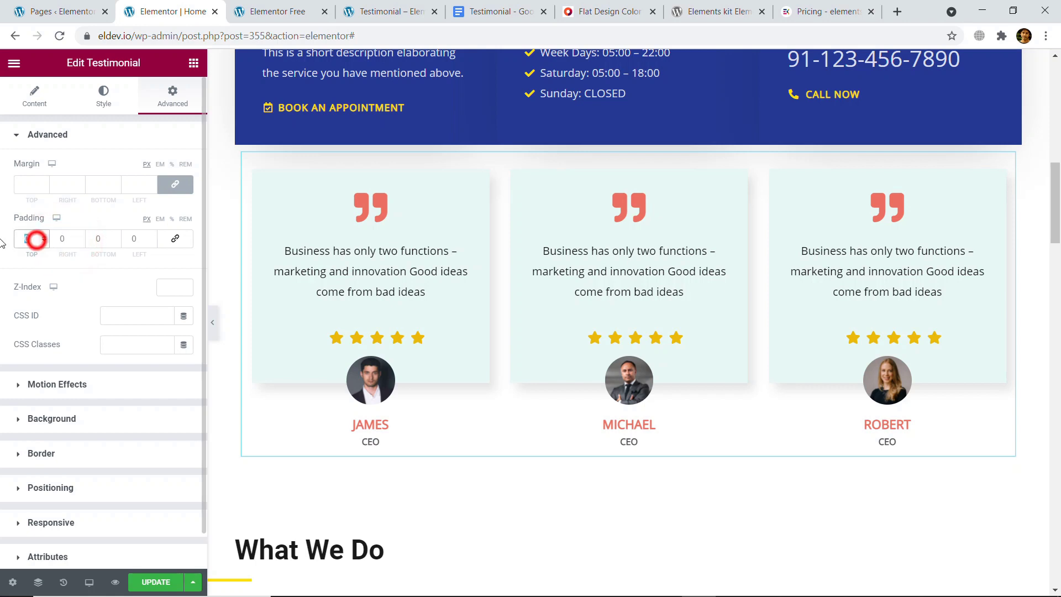
{"action": "type", "text": "80"}
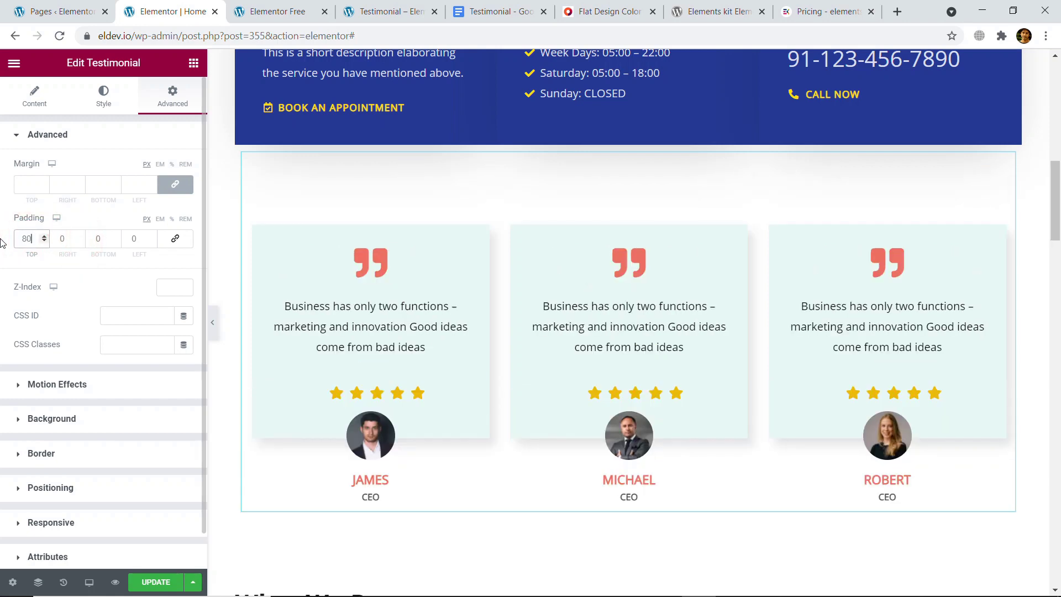
{"action": "double_click", "coordinate": [94, 238]}
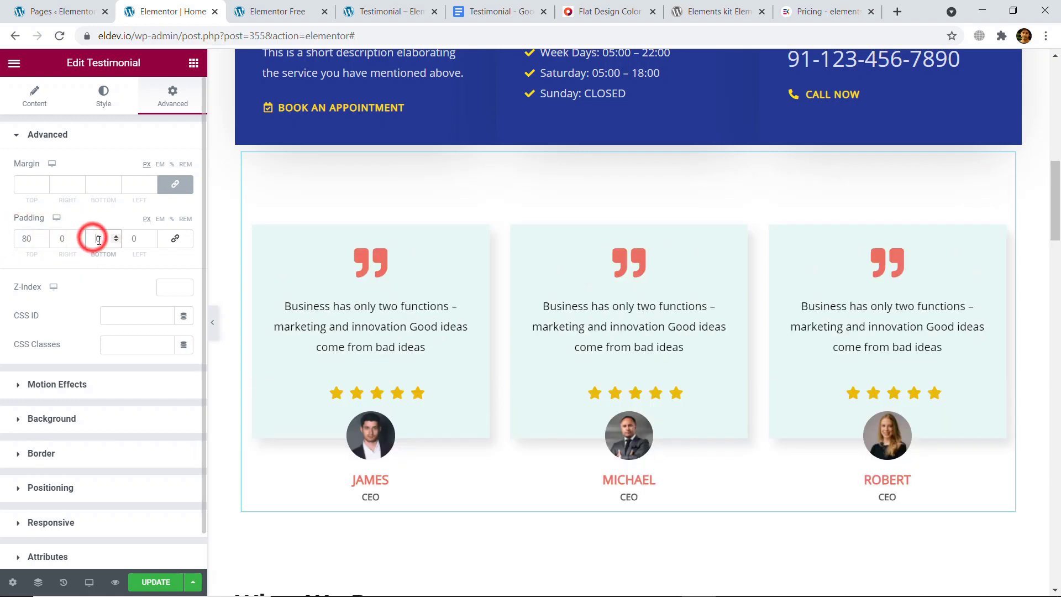
{"action": "type", "text": "80"}
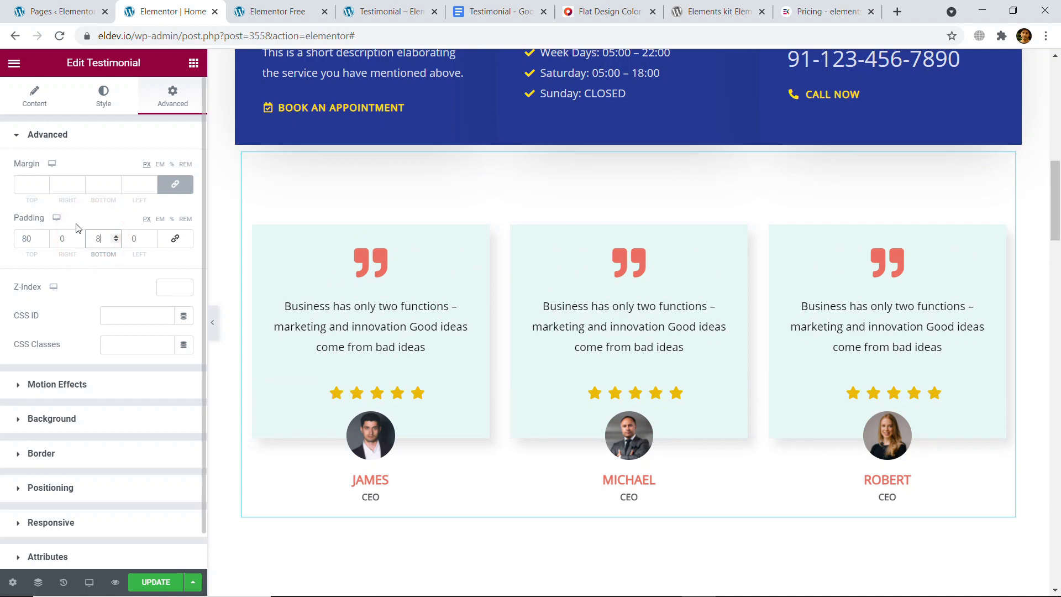
{"action": "left_click", "coordinate": [92, 286]}
- Expand Motion Effects and Background, then return to the testimonial widget's content settings
{"action": "scroll", "coordinate": [89, 359], "scroll_direction": "down", "scroll_amount": 1}
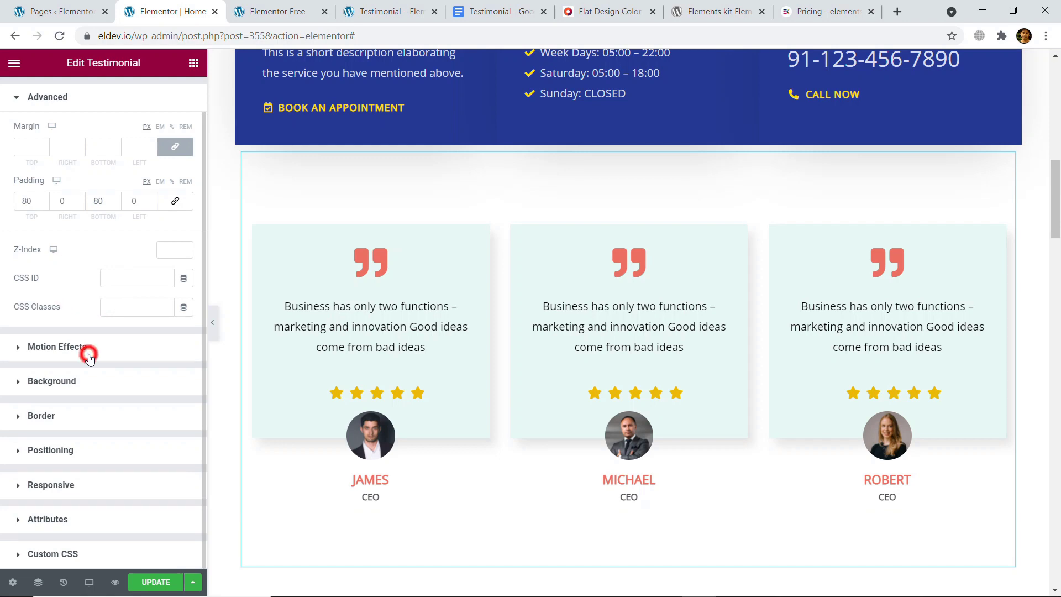
{"action": "left_click", "coordinate": [88, 355]}
{"action": "left_click", "coordinate": [70, 271]}
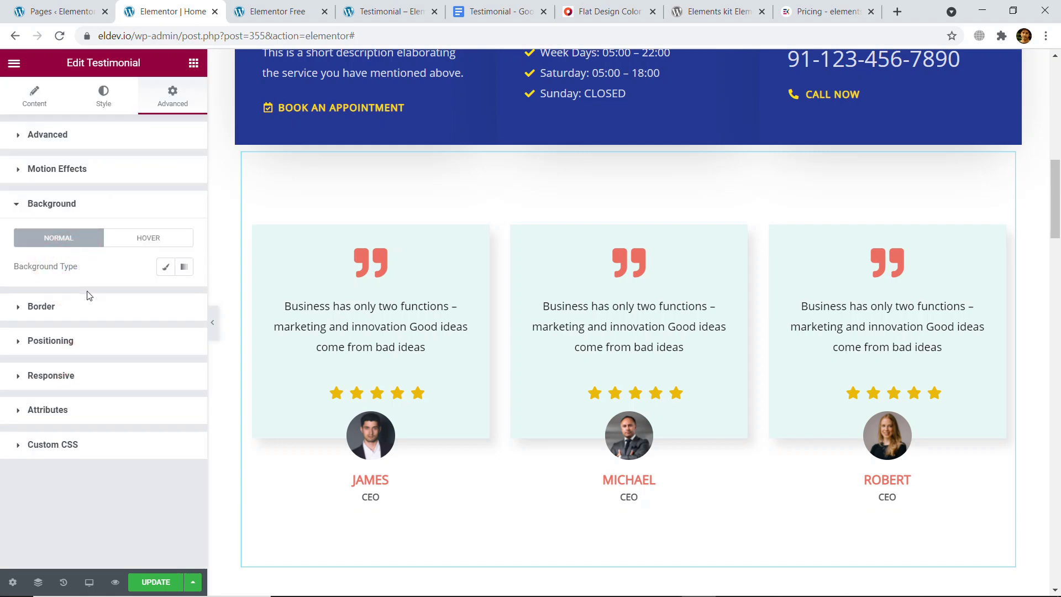
{"action": "left_click", "coordinate": [489, 432]}
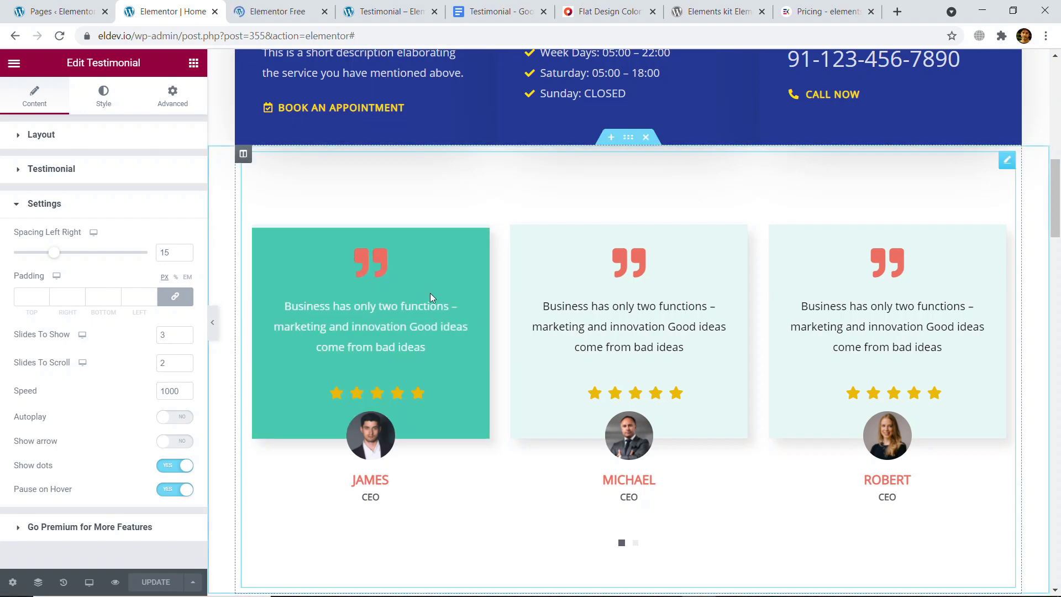
{"action": "scroll", "coordinate": [436, 309], "scroll_direction": "down", "scroll_amount": 1}
{"action": "scroll", "coordinate": [440, 321], "scroll_direction": "down", "scroll_amount": 1}
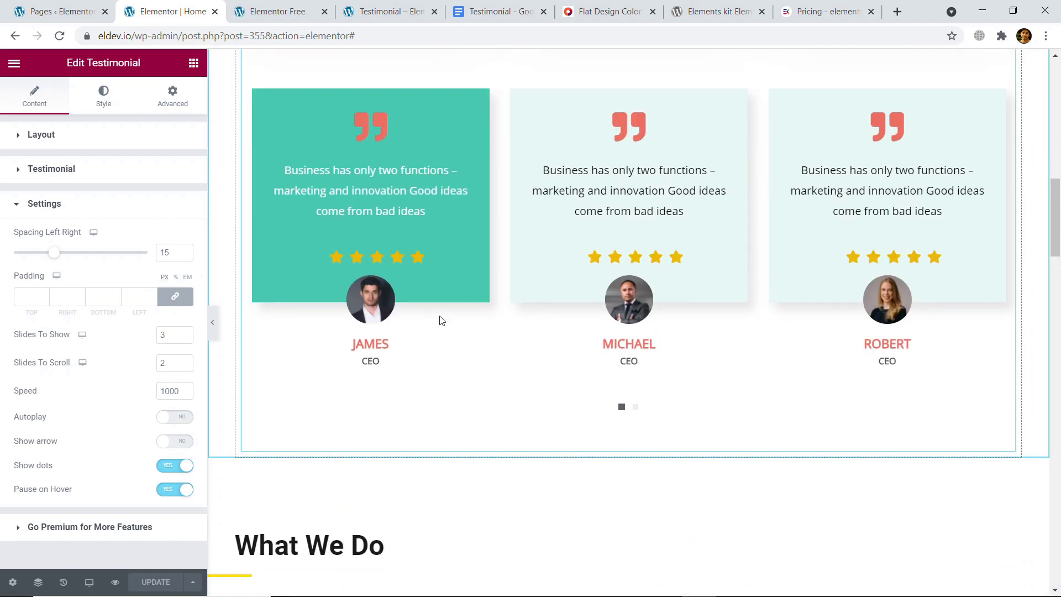
{"action": "scroll", "coordinate": [439, 316], "scroll_direction": "up", "scroll_amount": 1}
- View the home page preview and advance the testimonial carousel to its next slides
{"action": "left_click", "coordinate": [280, 11]}
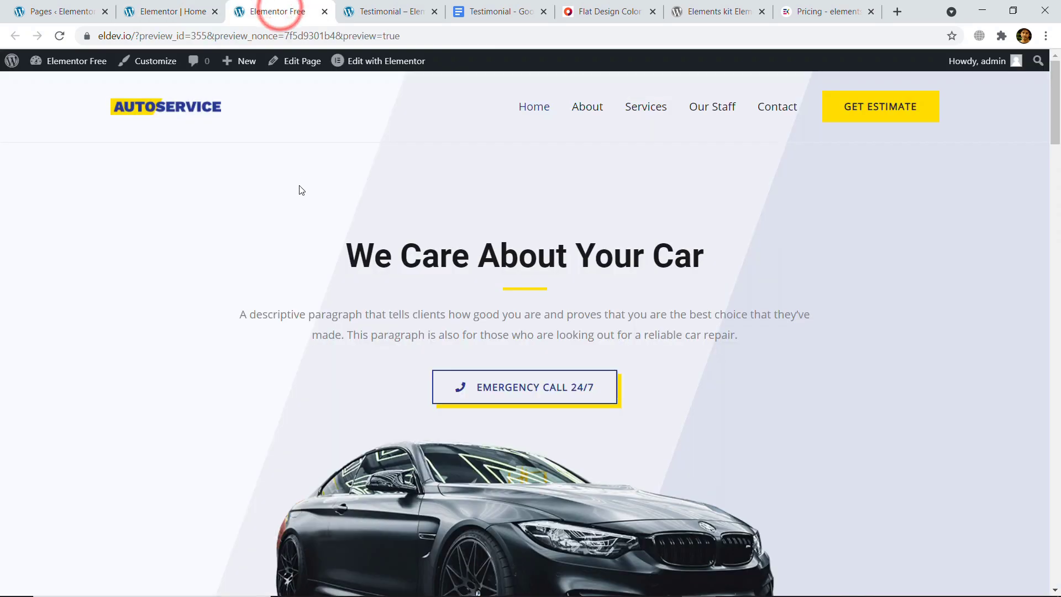
{"action": "scroll", "coordinate": [301, 190], "scroll_direction": "down", "scroll_amount": 12}
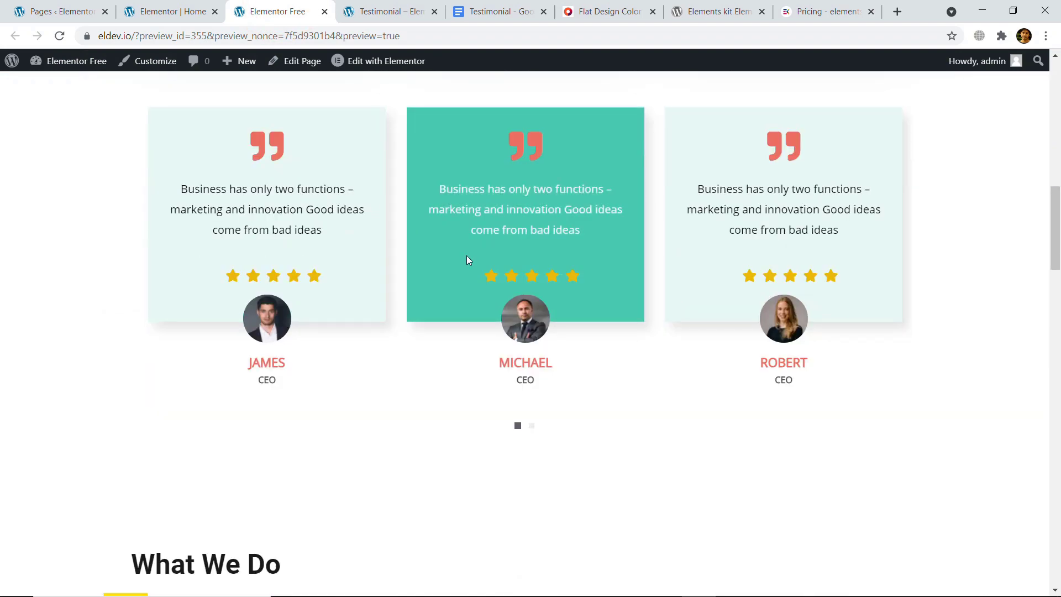
{"action": "scroll", "coordinate": [468, 254], "scroll_direction": "up", "scroll_amount": 1}
{"action": "left_click", "coordinate": [532, 496]}
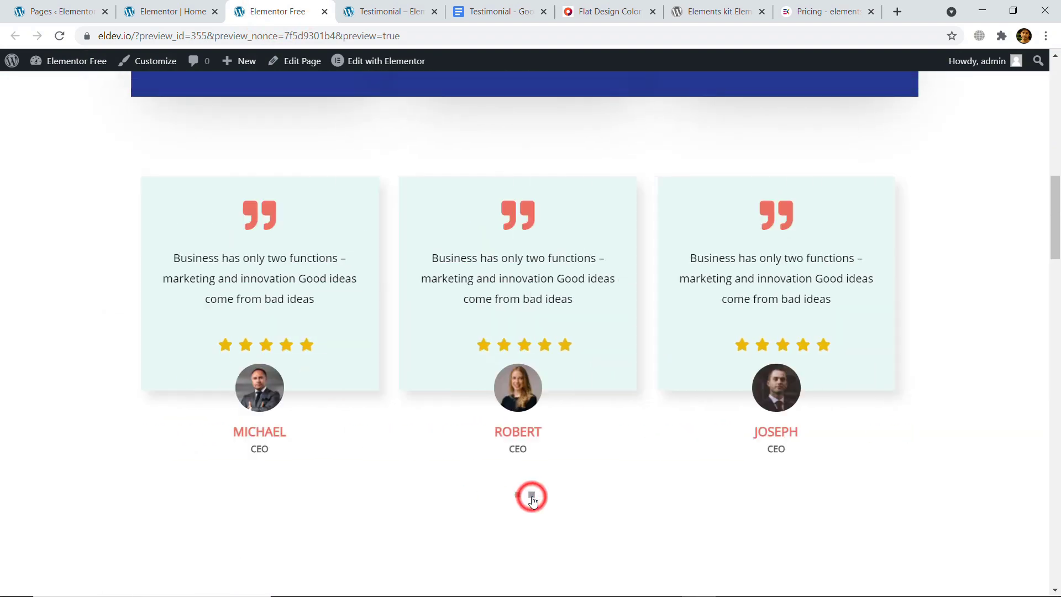
{"action": "left_click", "coordinate": [525, 496]}
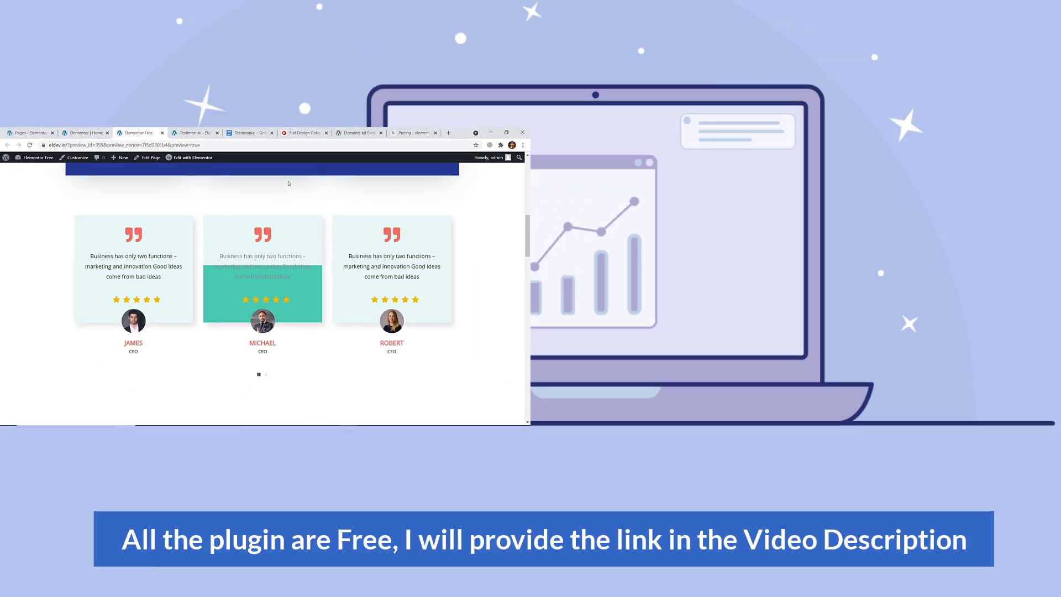
{"action": "left_click", "coordinate": [256, 198]}
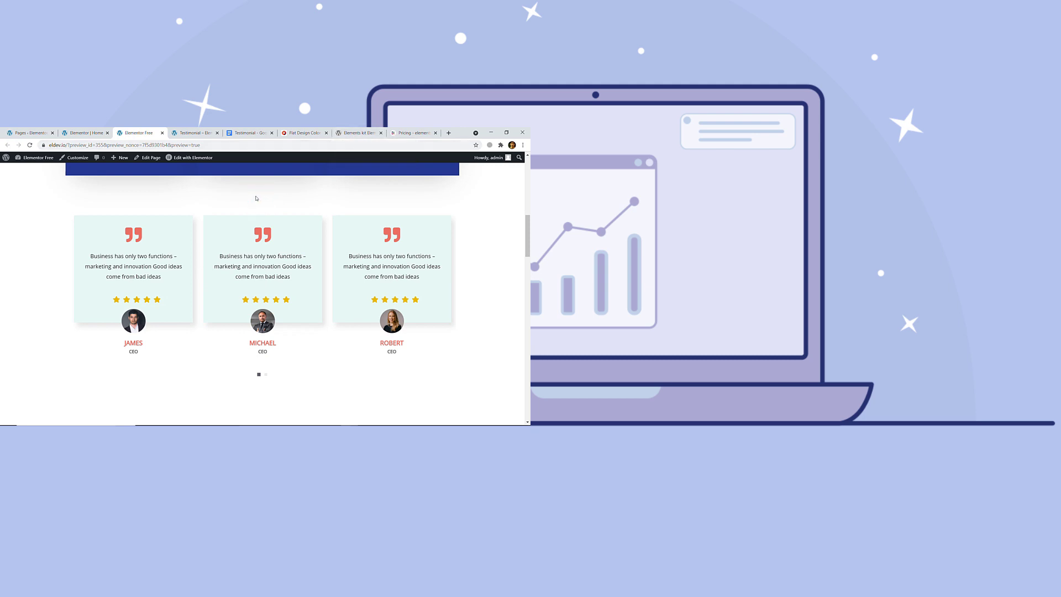